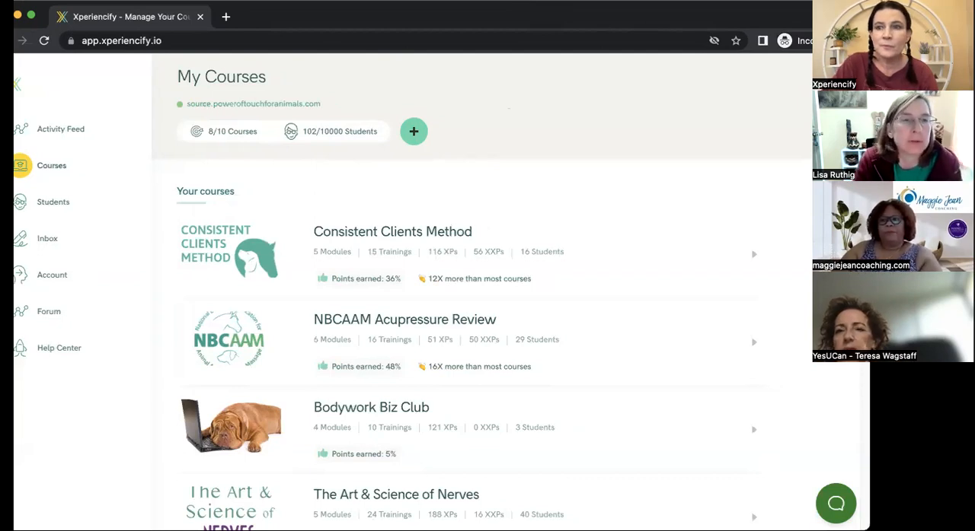
Open the TEAM Mentorship course from the list of courses.
scroll(456, 290, down, 6)
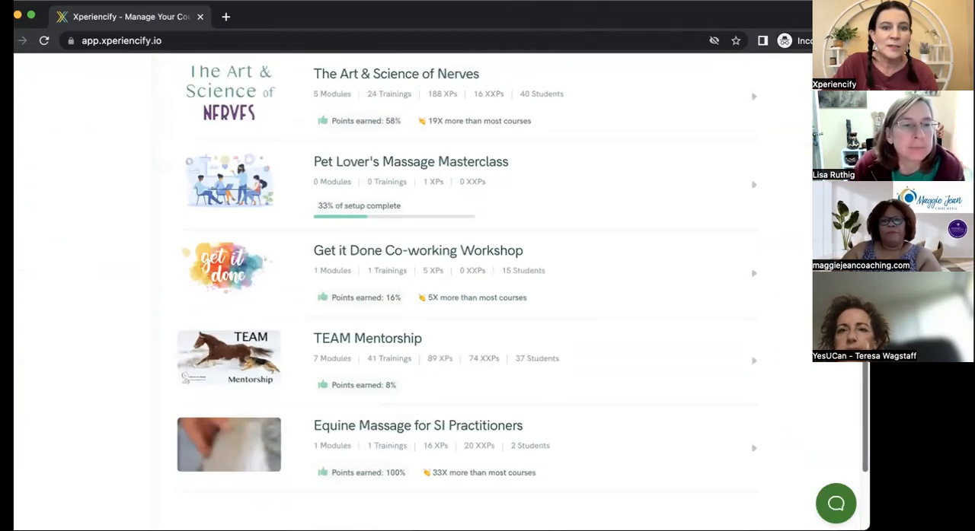
scroll(348, 317, down, 1)
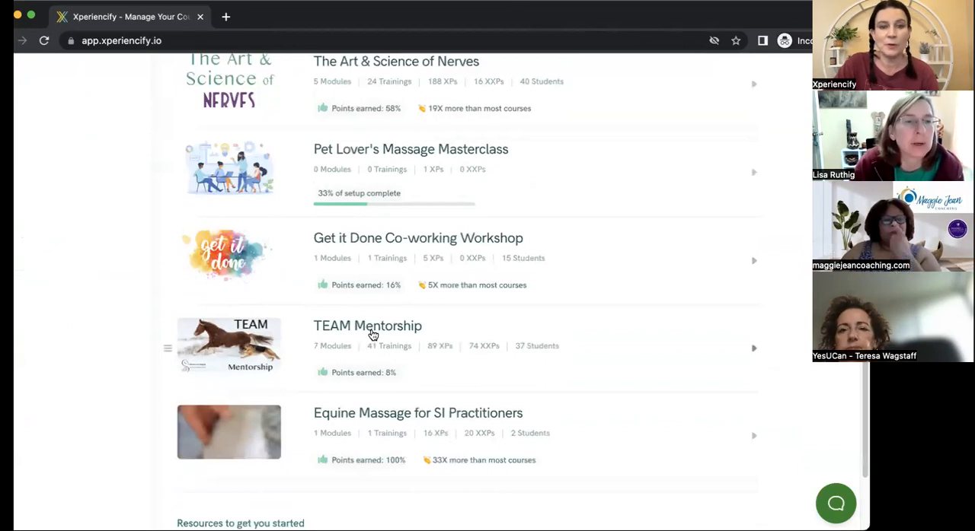
click(371, 332)
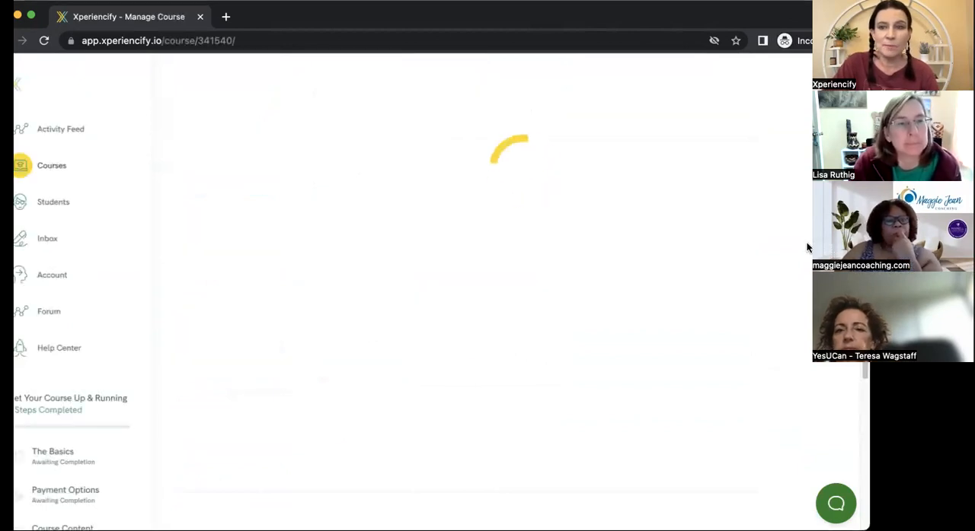
Expand "Step 5: Add the Secret Sauce" of the course and go to its Experience Engine entries.
scroll(457, 289, down, 1)
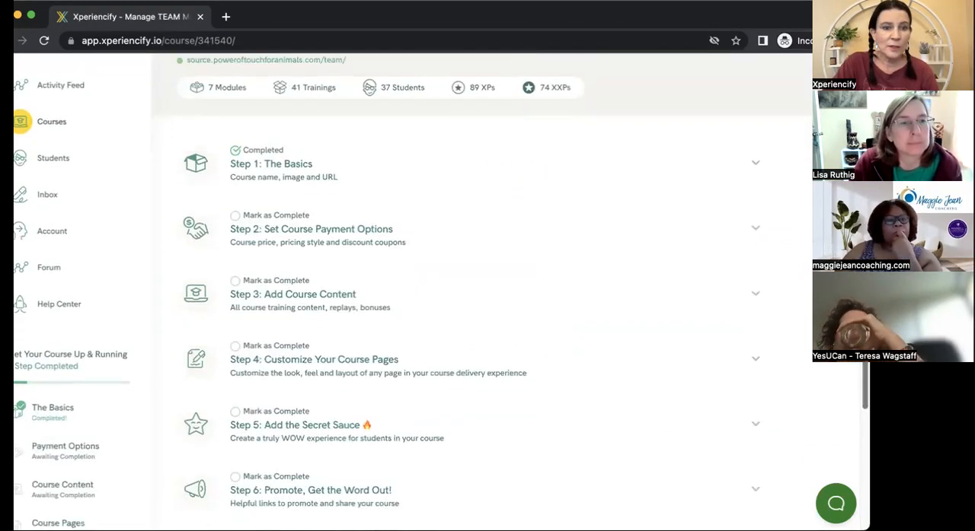
scroll(344, 297, down, 3)
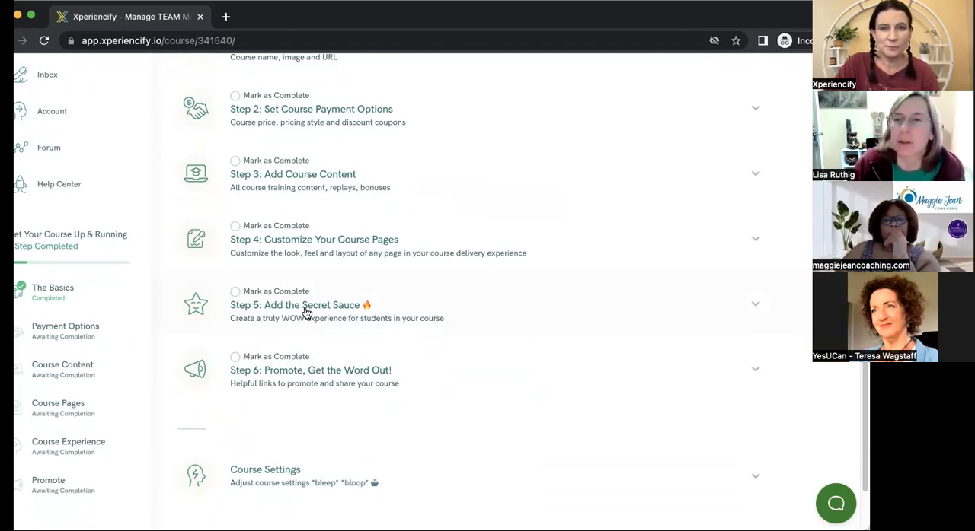
click(307, 314)
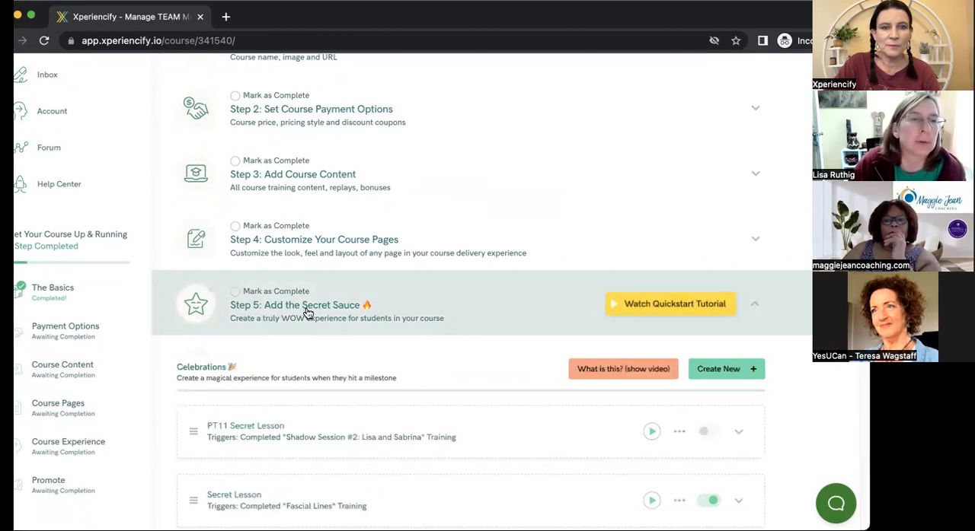
scroll(487, 289, down, 5)
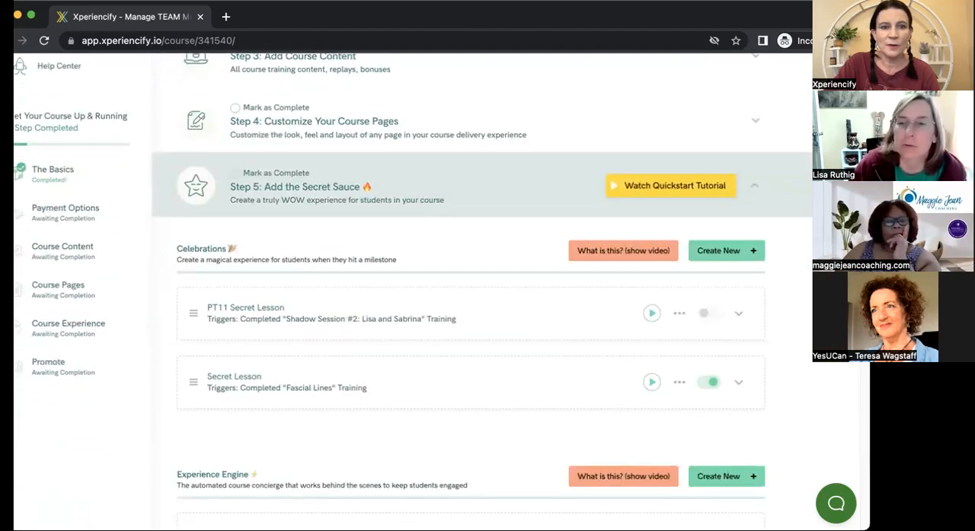
drag(861, 356, 857, 441)
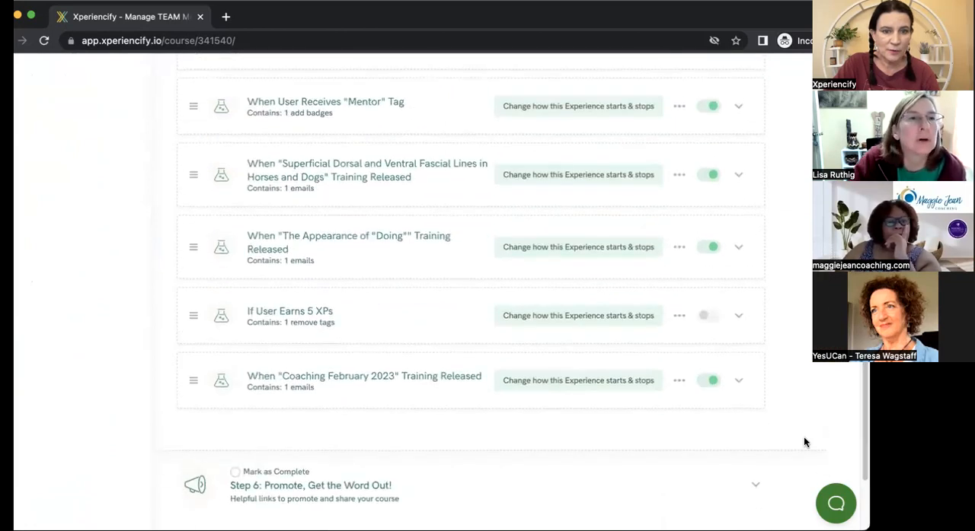
Review the "New Training and Coaching Posted!" email in the Superficial Dorsal and Ventral Fascial Lines experience, and close it.
click(388, 173)
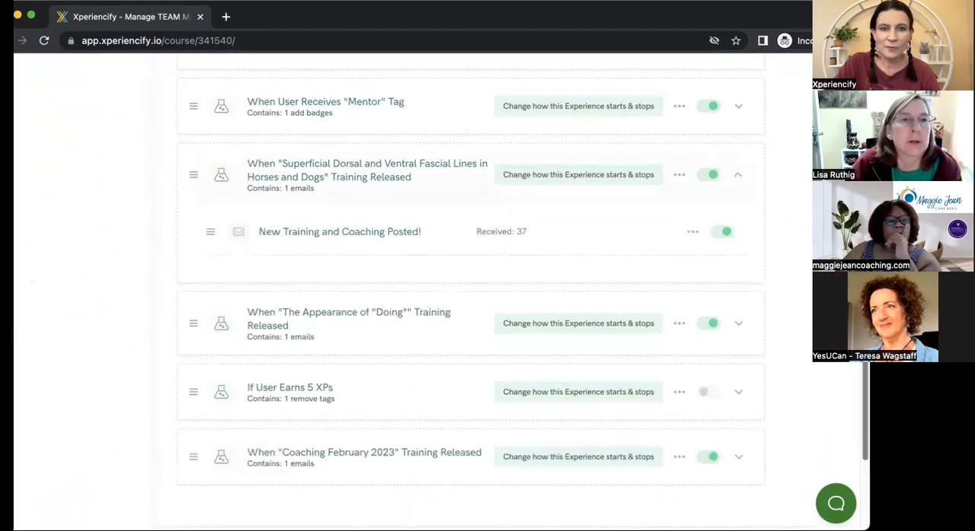
scroll(346, 234, down, 1)
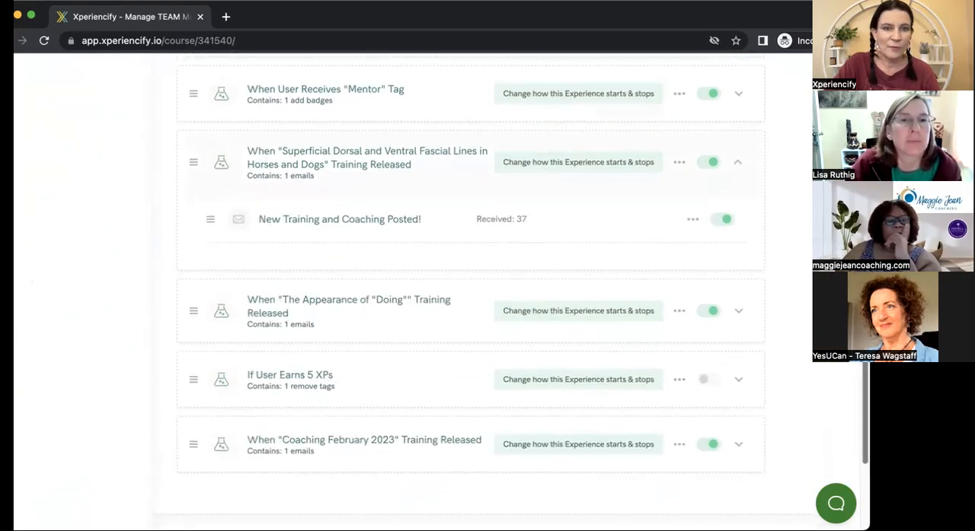
click(348, 221)
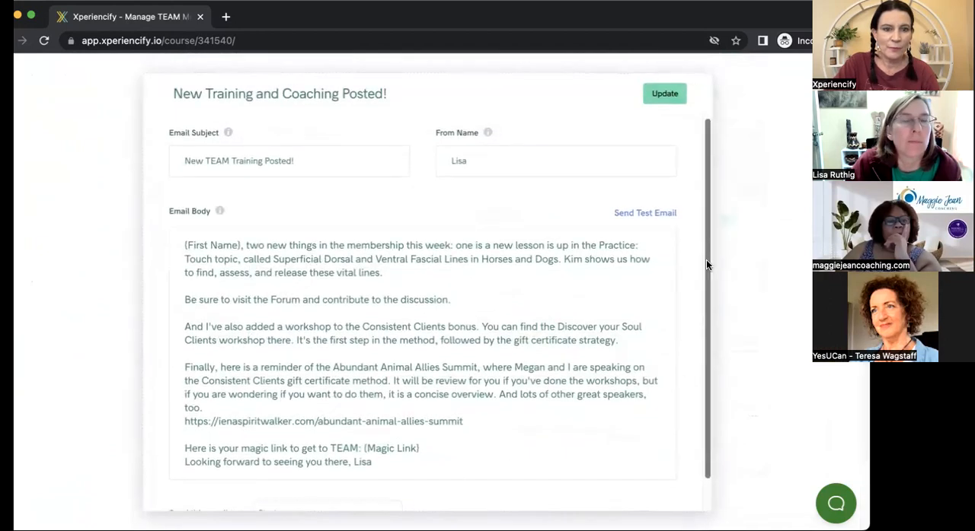
scroll(704, 281, down, 2)
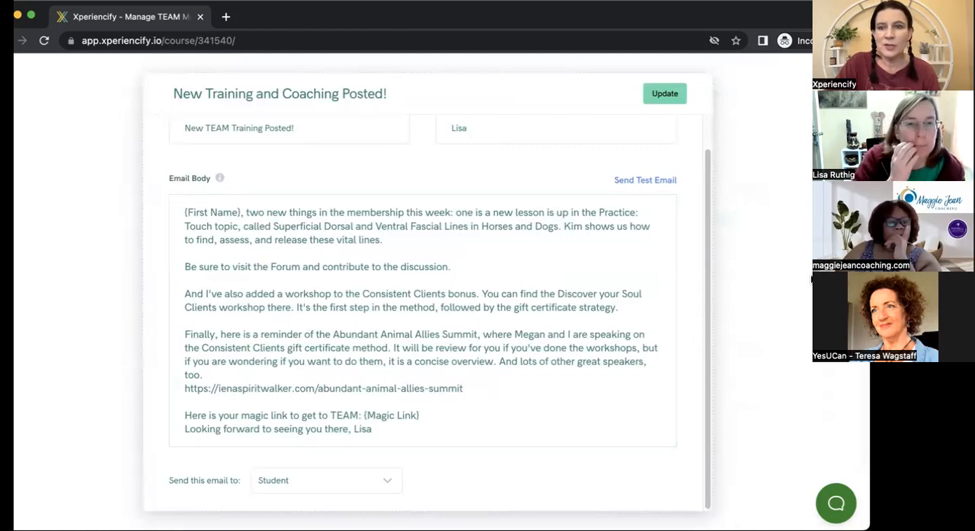
key(Escape)
Start creating a new Experience Engine experience from scratch.
scroll(714, 168, up, 5)
click(713, 160)
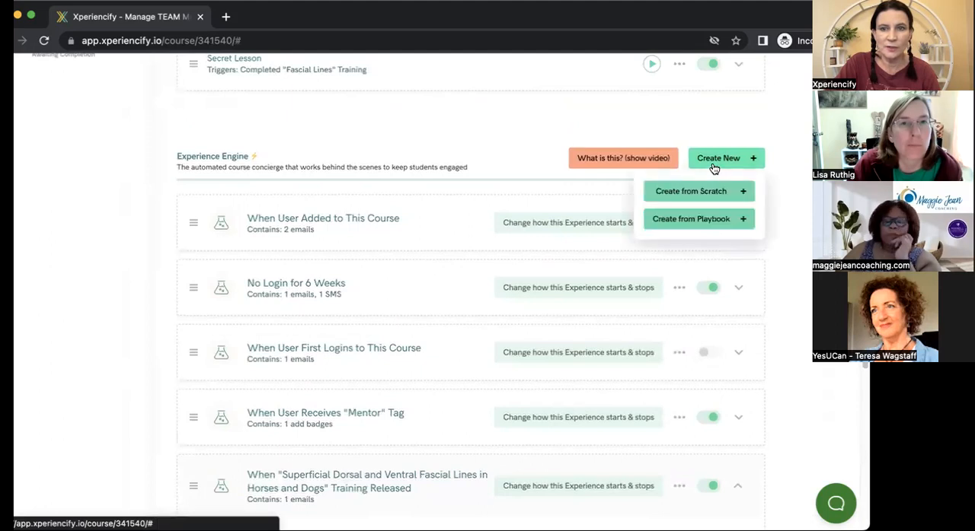
click(692, 192)
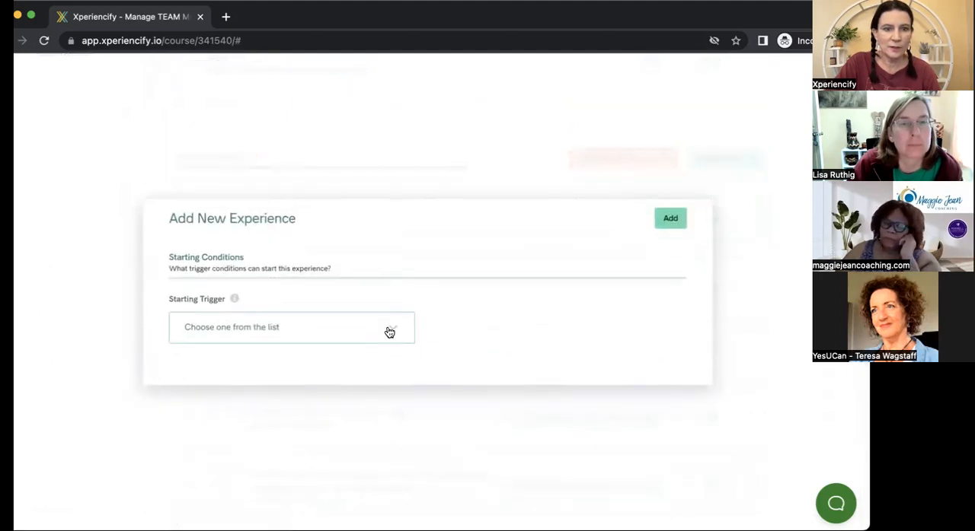
click(389, 331)
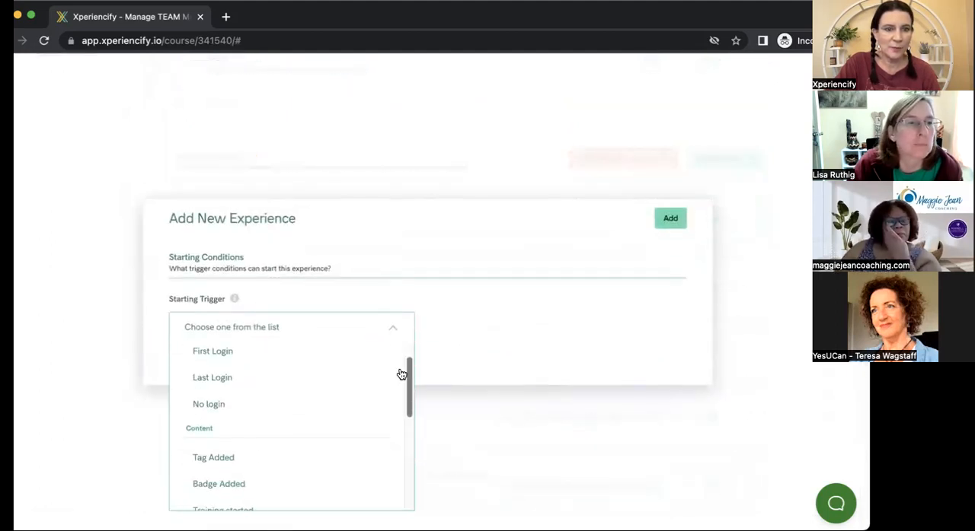
click(253, 457)
click(522, 329)
drag(679, 350, 675, 312)
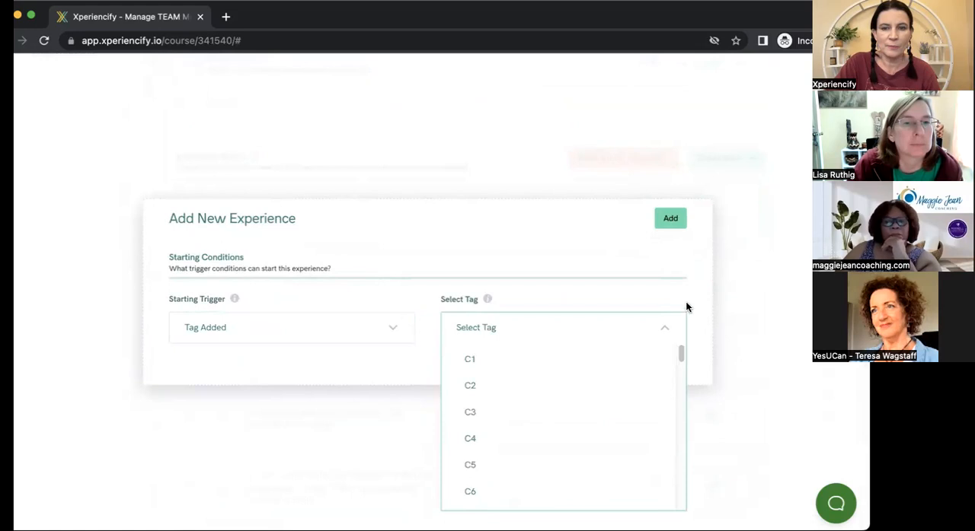
Set the new experience's starting trigger to First Login and add the experience to the course.
click(374, 330)
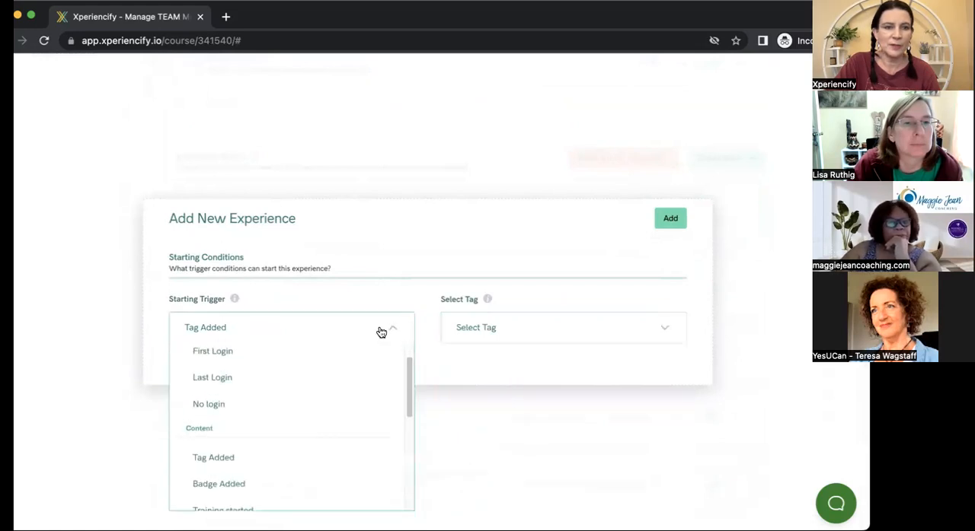
click(376, 350)
click(671, 108)
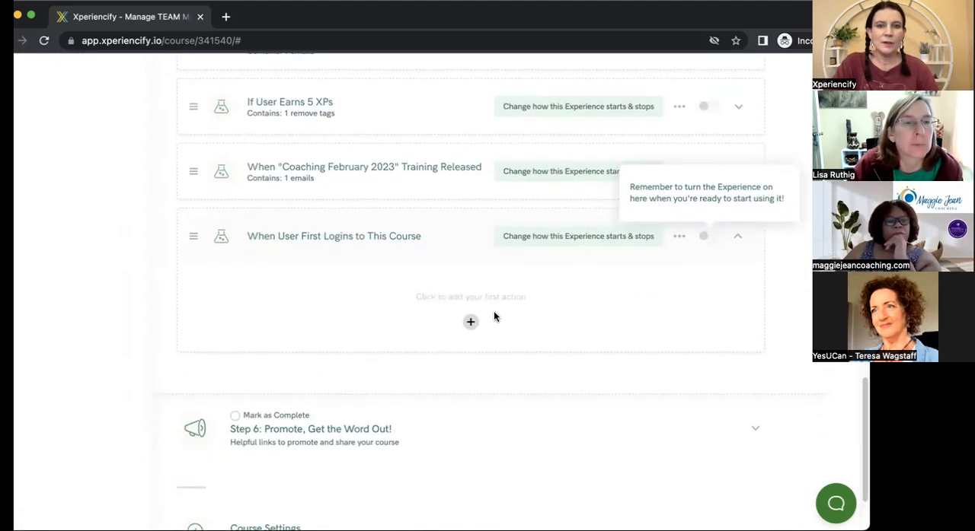
Start an email as the first action of the new first-login experience and go to its body.
click(471, 321)
click(335, 396)
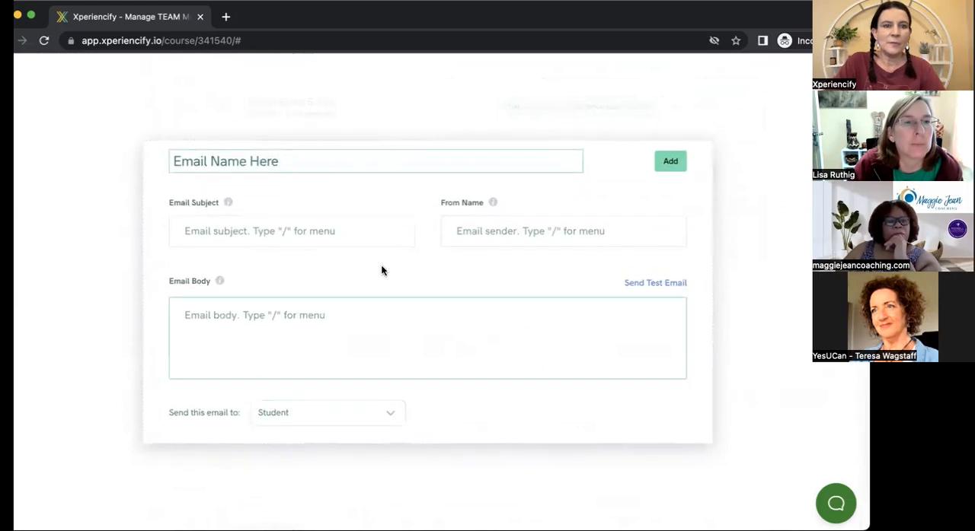
click(215, 325)
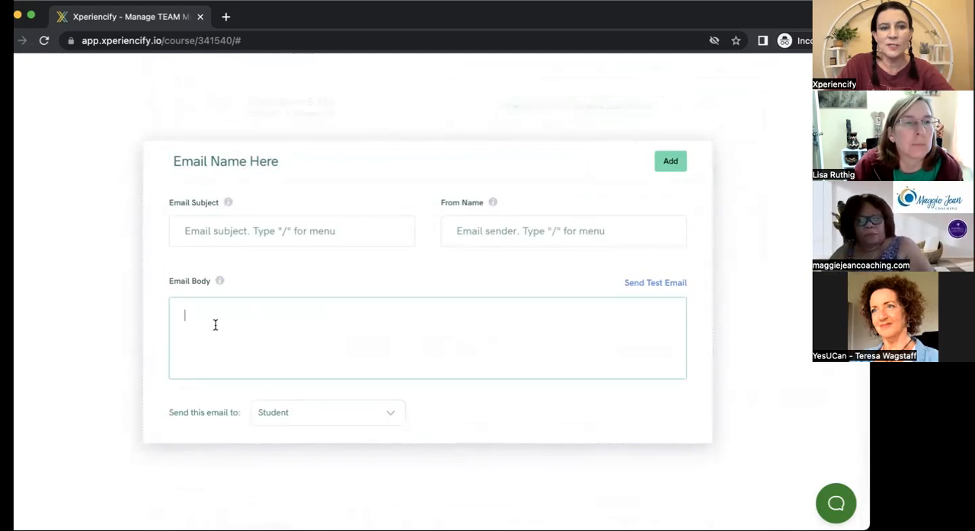
Insert the Training Magic Link placeholder into the email body and close the email without adding it.
text(/)
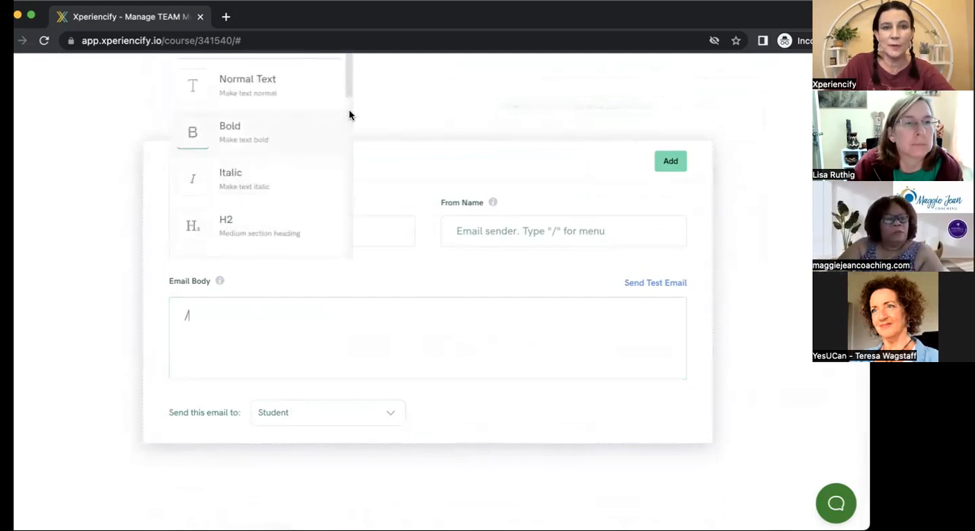
drag(347, 90, 341, 183)
click(316, 183)
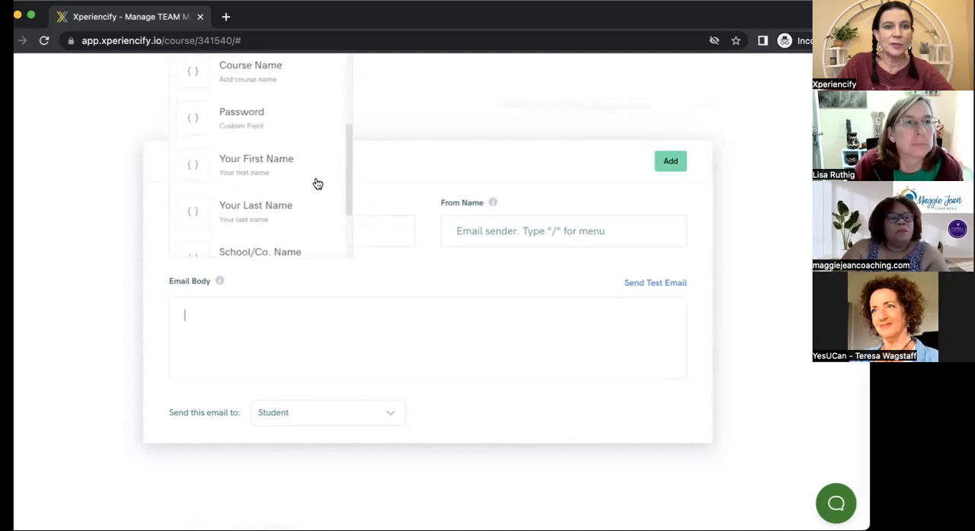
scroll(341, 139, up, 3)
drag(347, 117, 333, 176)
drag(349, 129, 348, 197)
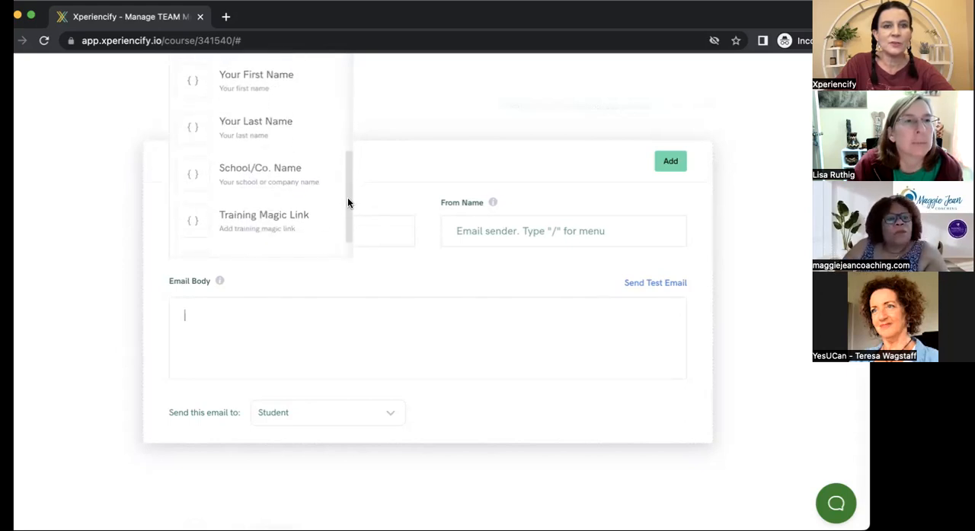
click(271, 211)
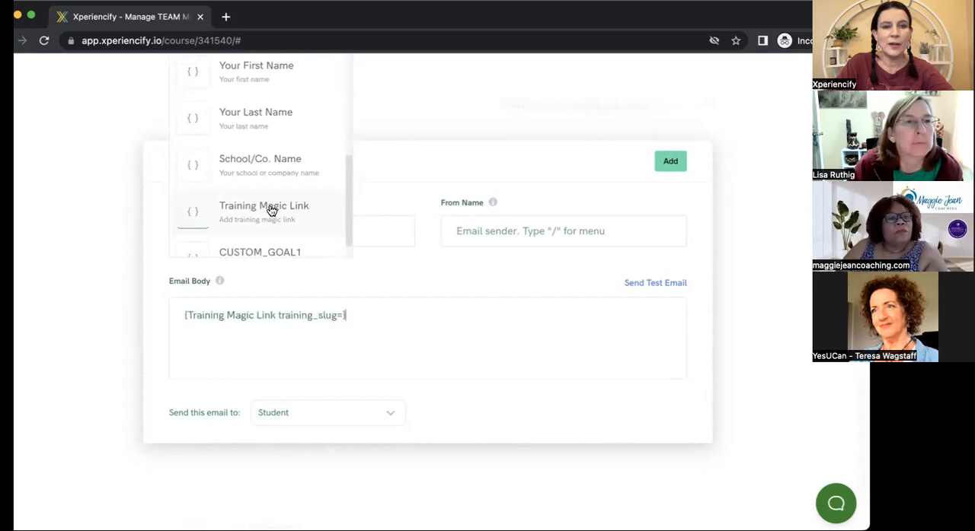
click(370, 317)
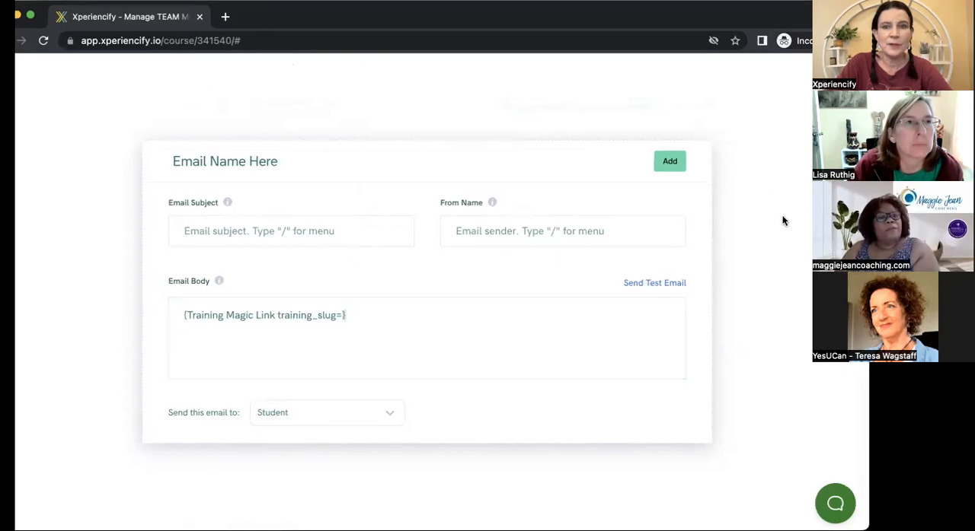
click(508, 117)
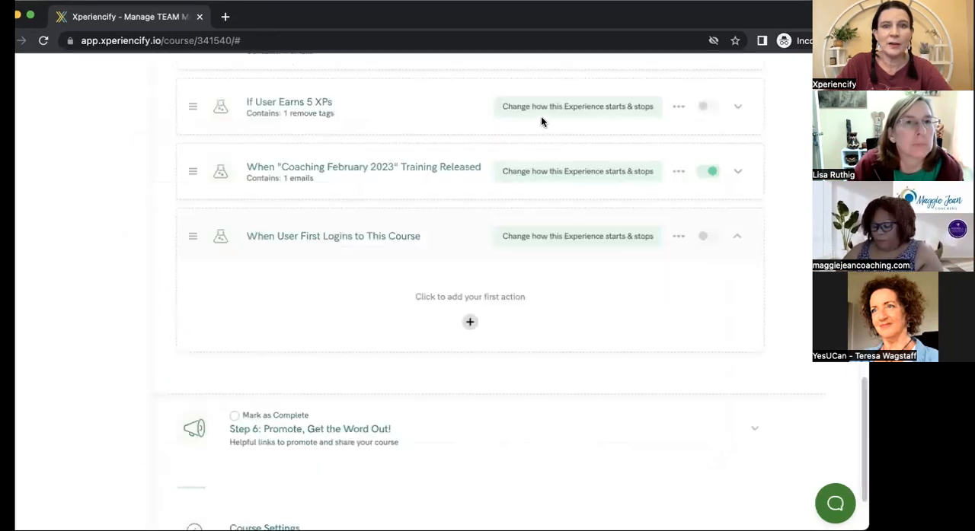
Expand "Step 3: Add Course Content" to show the course's modules and trainings.
drag(865, 388, 865, 236)
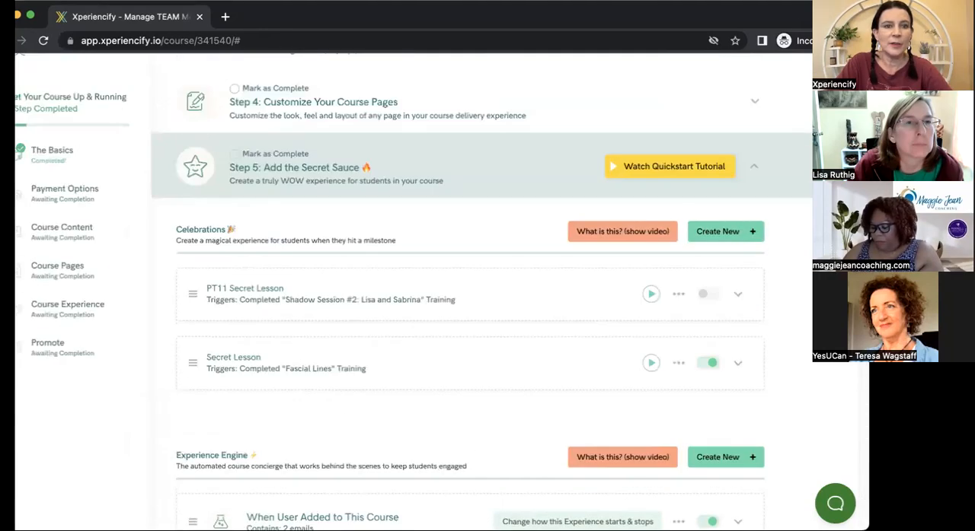
scroll(470, 293, up, 1)
scroll(470, 292, down, 6)
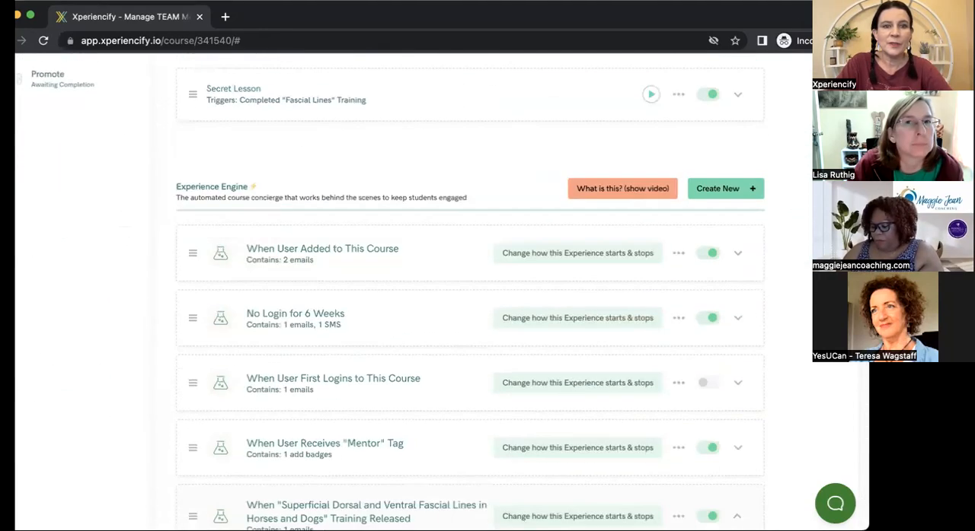
scroll(759, 89, up, 6)
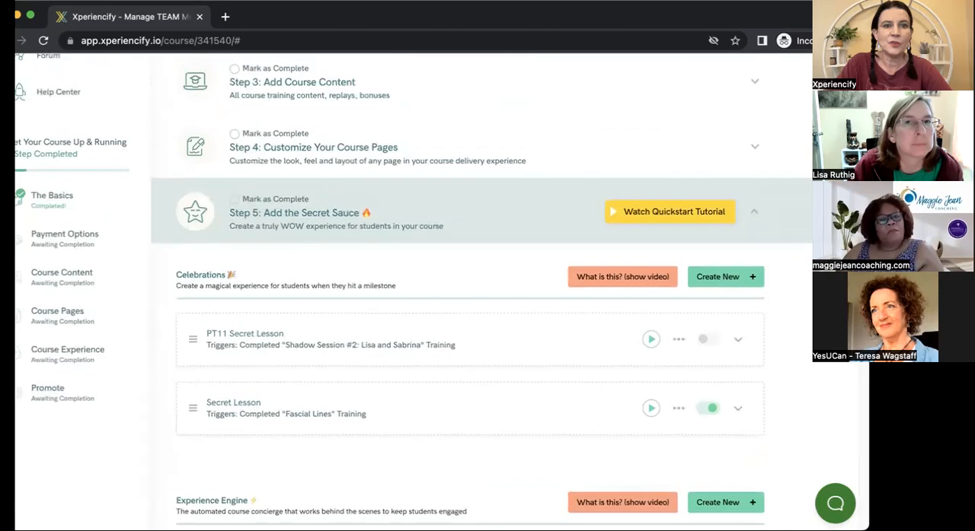
click(756, 85)
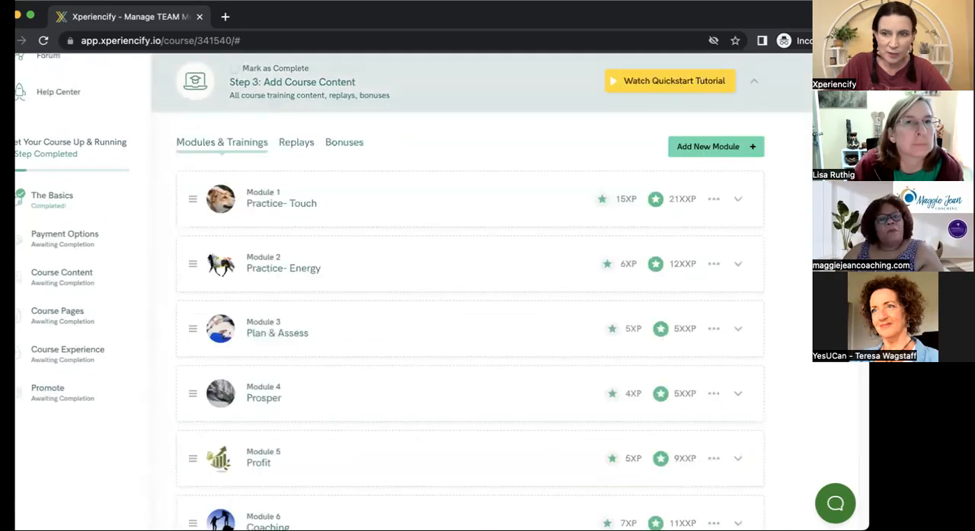
Look through the course modules and expand Module 1, "Practice- Touch".
scroll(470, 293, down, 4)
scroll(470, 292, up, 3)
scroll(469, 292, down, 1)
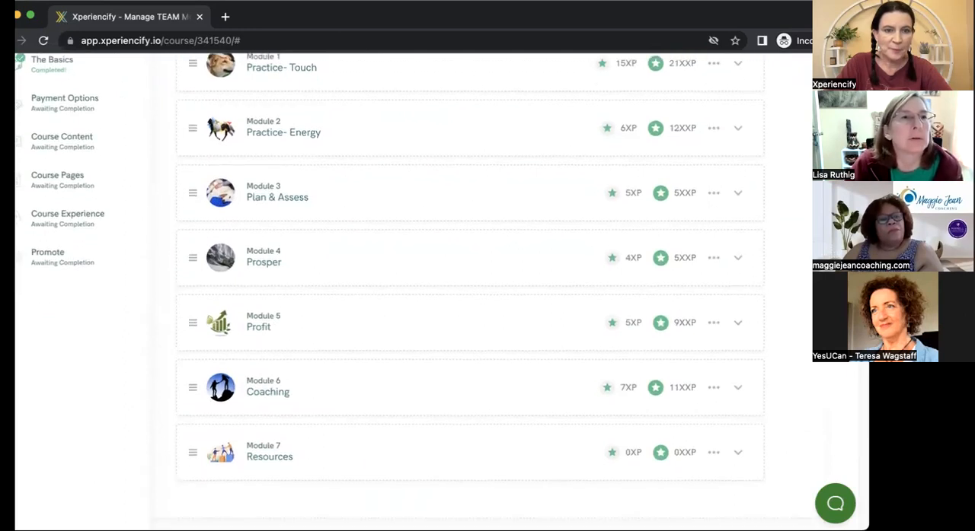
scroll(469, 293, down, 1)
scroll(747, 218, up, 3)
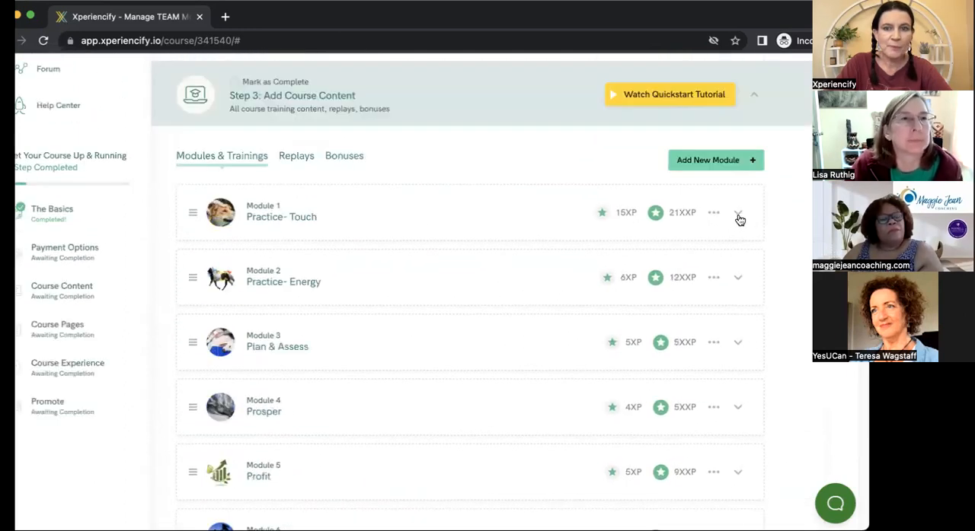
click(739, 218)
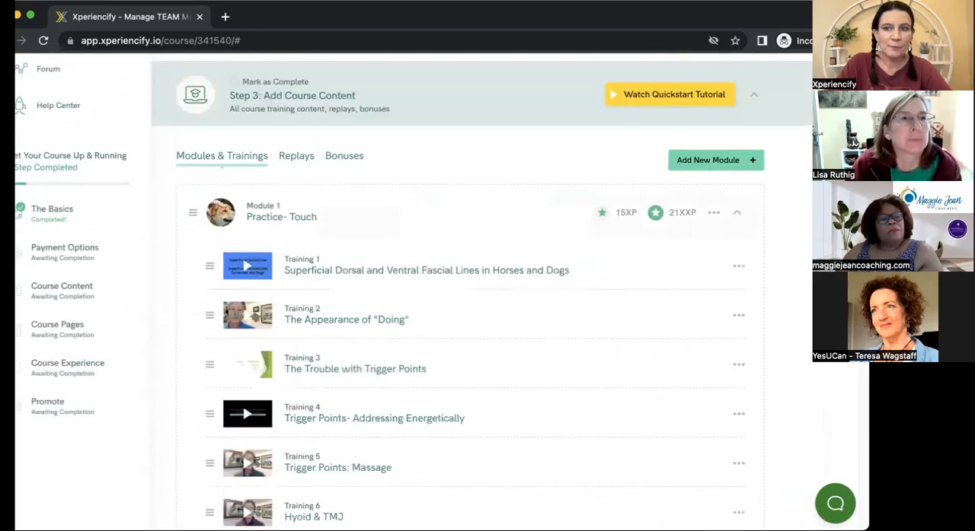
Open Training 1, "Superficial Dorsal and Ventral Fascial Lines in Horses and Dogs", for editing and examine its Training URL slug.
click(738, 266)
click(673, 322)
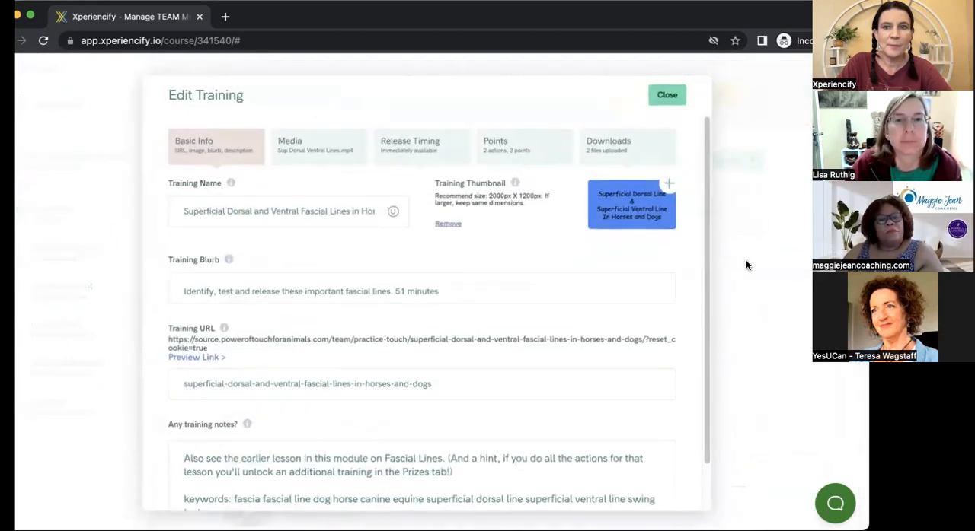
scroll(704, 166, down, 2)
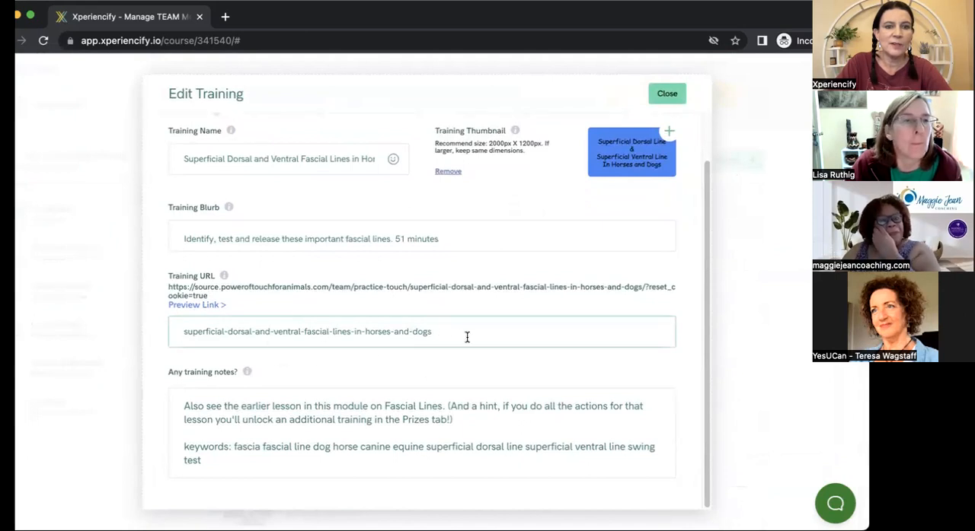
Copy the full slug from Training 1's Training URL and close the training editor.
drag(450, 335, 175, 319)
key(ctrl+c)
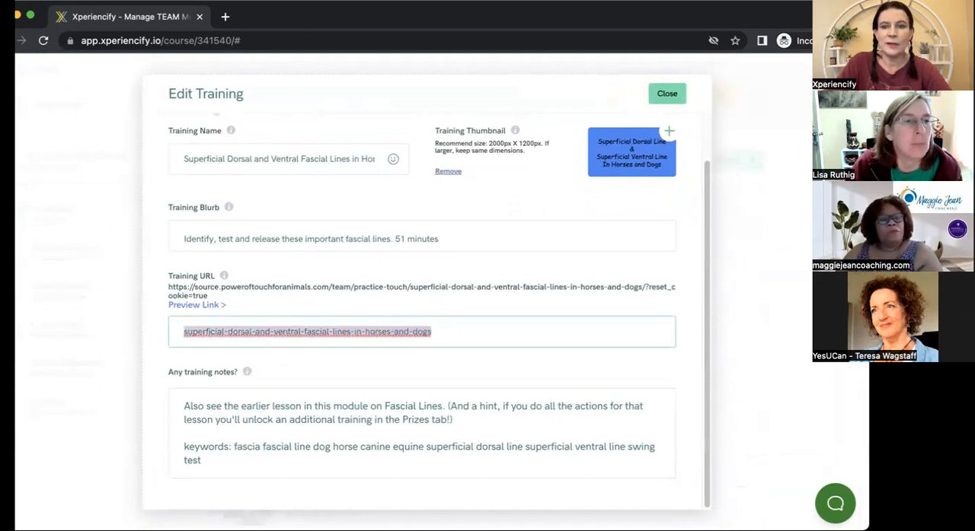
click(796, 397)
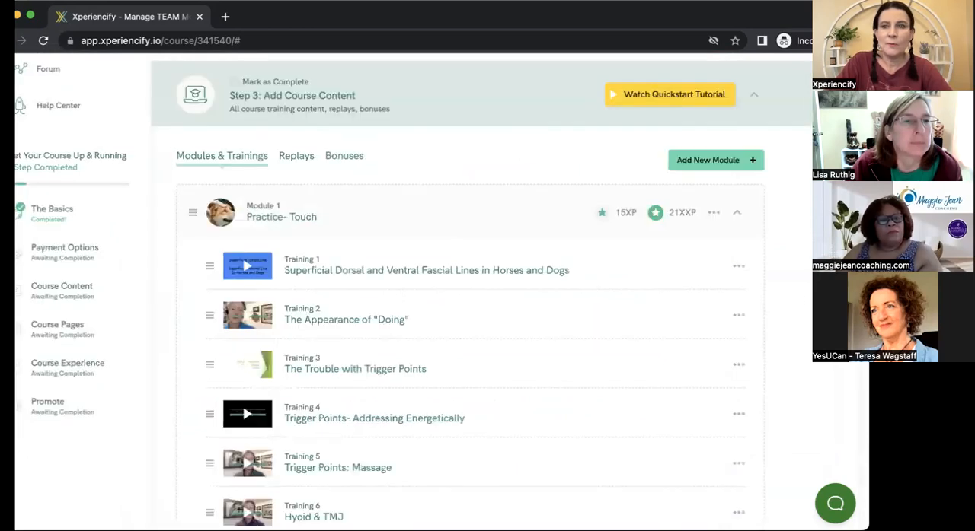
Start a new email action in the "When User First Logins to This Course" experience.
scroll(826, 370, down, 20)
scroll(826, 370, down, 6)
scroll(821, 441, down, 5)
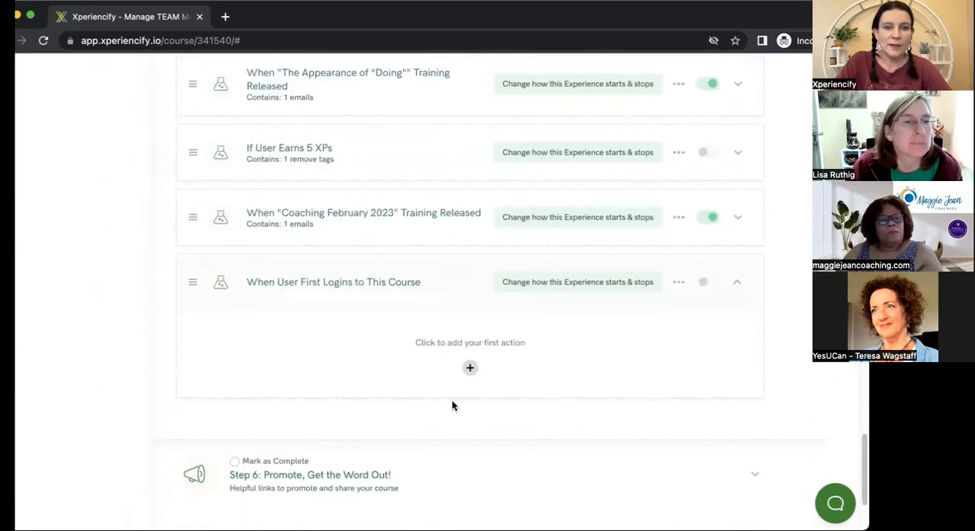
click(469, 372)
click(302, 451)
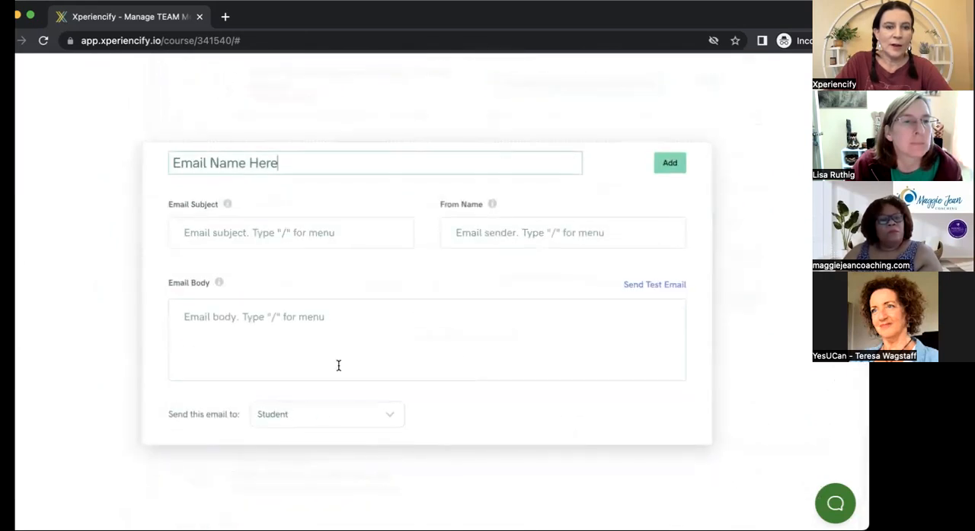
Insert the Training Magic Link placeholder into the email body with training_slug set to superficial-dorsal-and-ventral-fascial-lines-in-horses-and-dogs.
click(246, 318)
text(/)
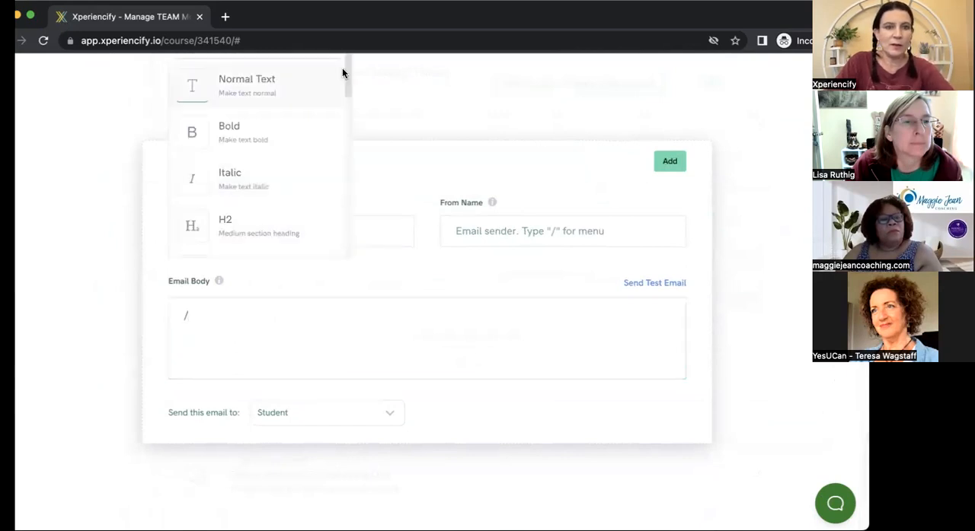
drag(347, 83, 343, 236)
click(307, 199)
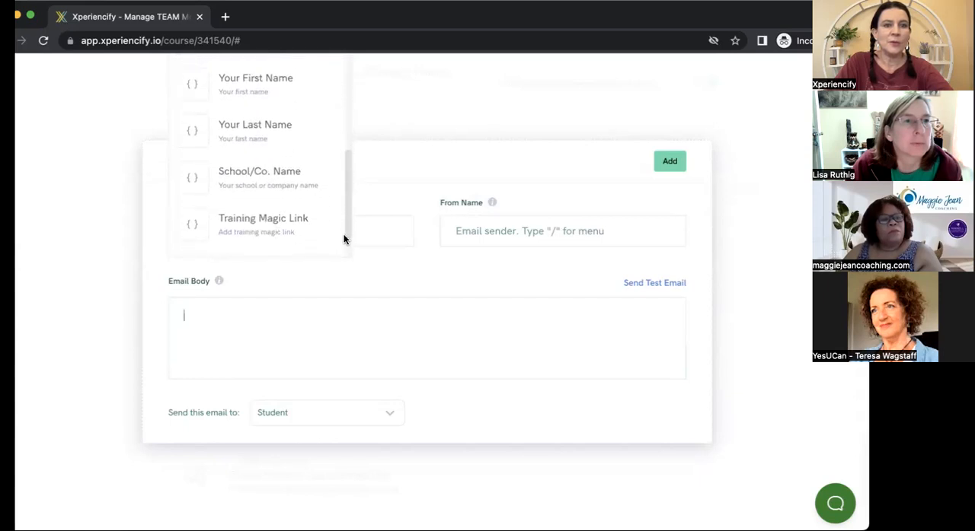
click(295, 229)
click(341, 316)
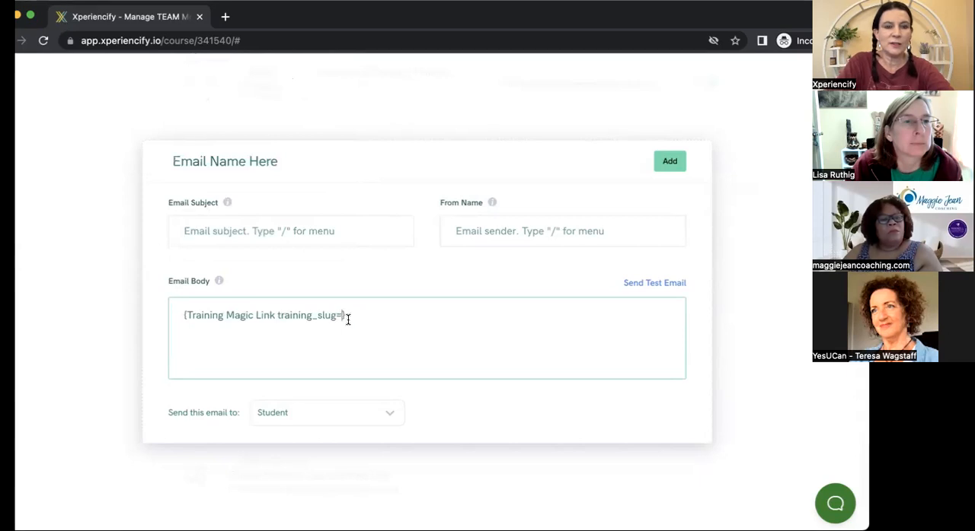
key(ctrl+v)
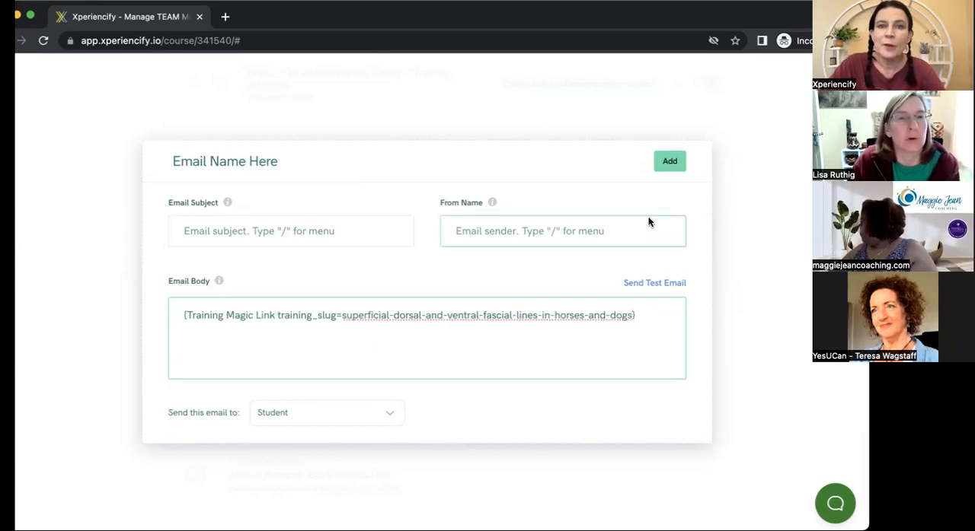
Try to add the email with its subject left blank and close it without saving.
click(670, 163)
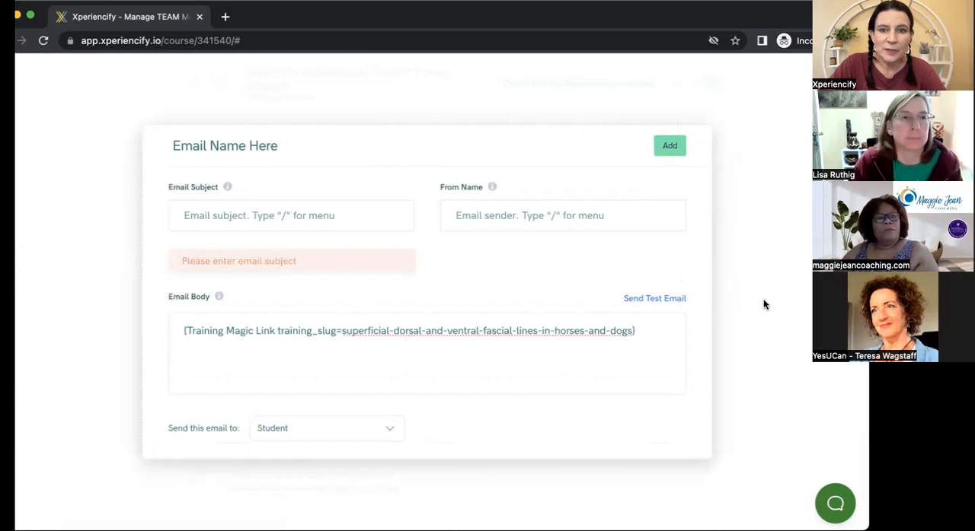
click(542, 122)
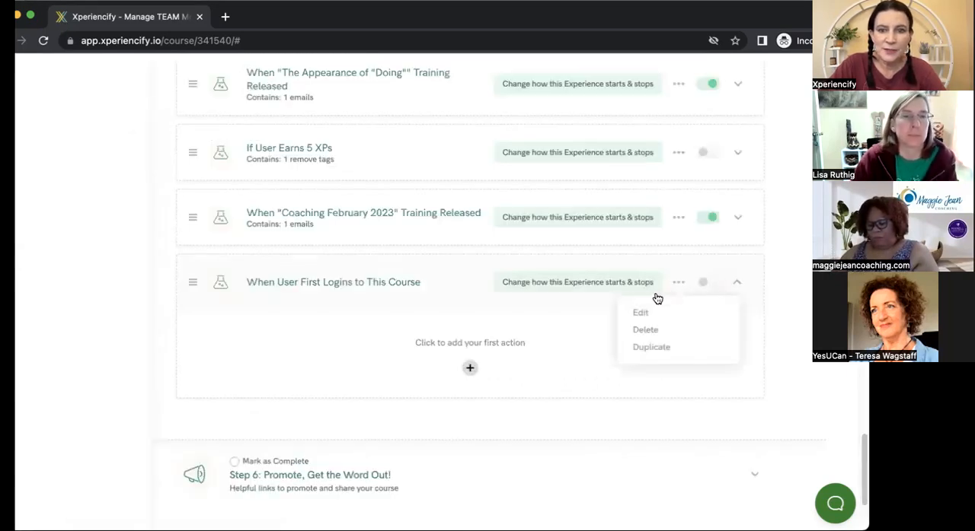
Delete the "When User First Logins to This Course" experience and accept the deletion.
mouse_move(676, 283)
click(652, 329)
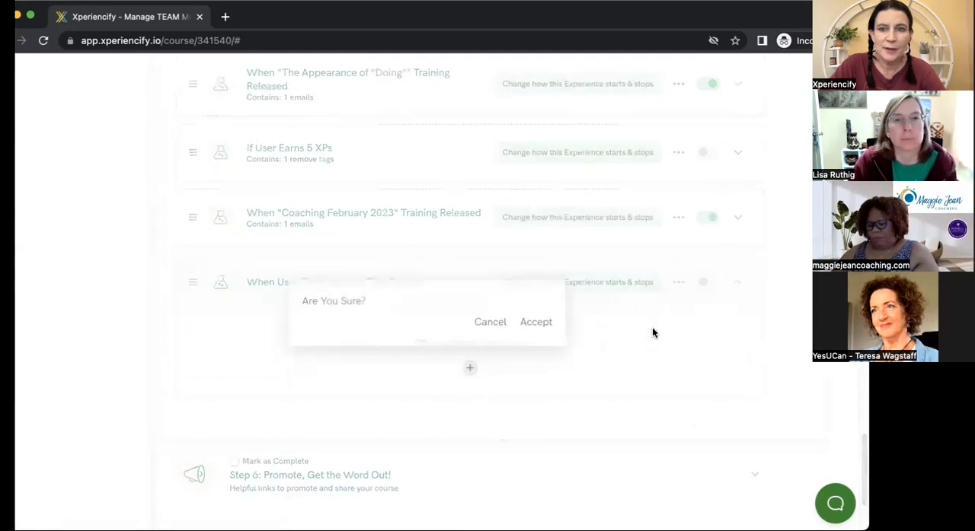
click(535, 307)
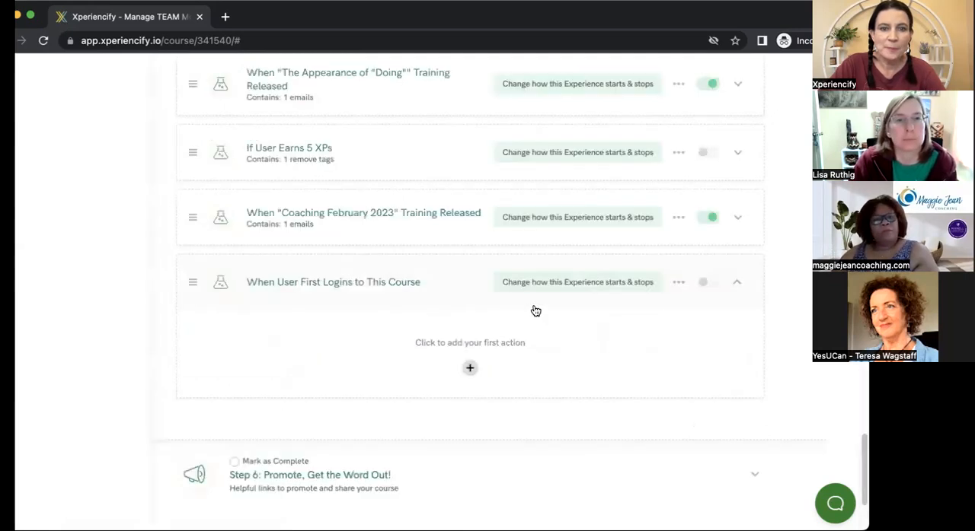
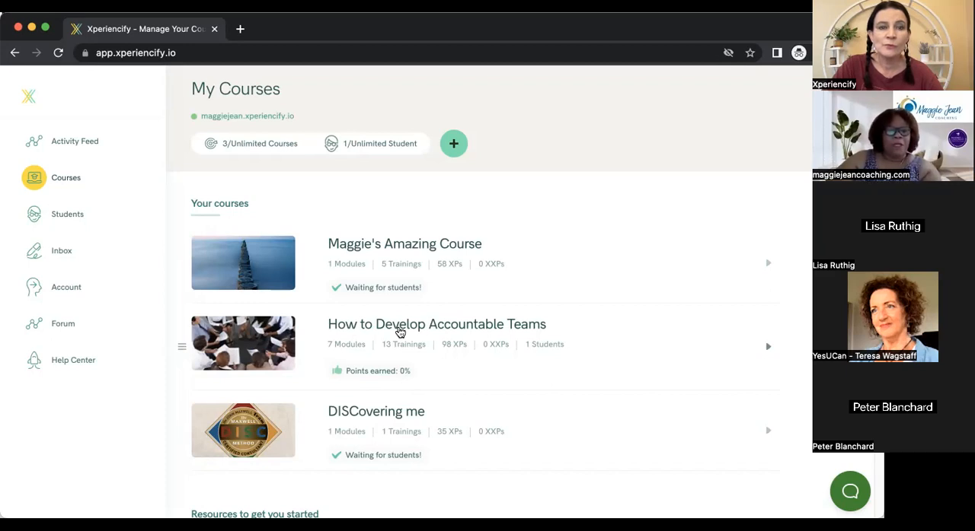
Open the DISCovering me course and its student-facing page, and close the extra Marketplace page.
click(373, 415)
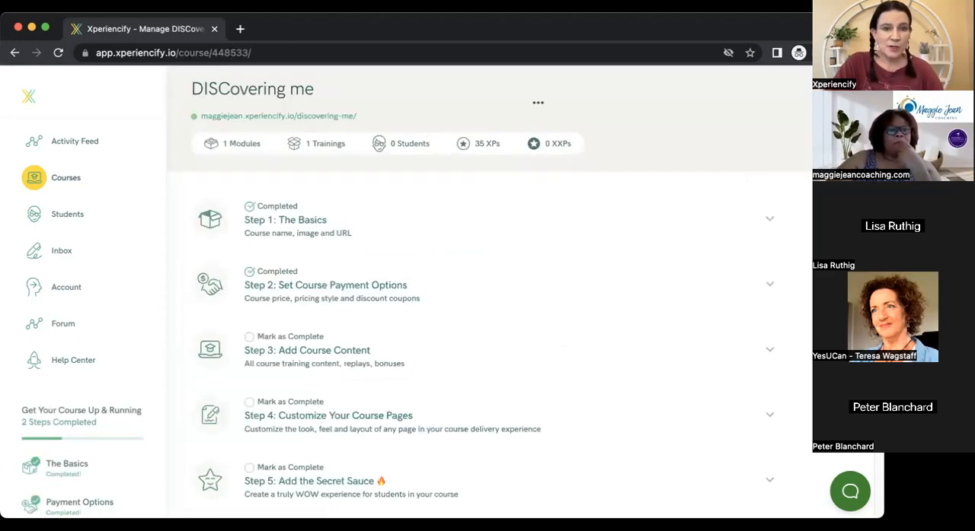
scroll(487, 293, down, 4)
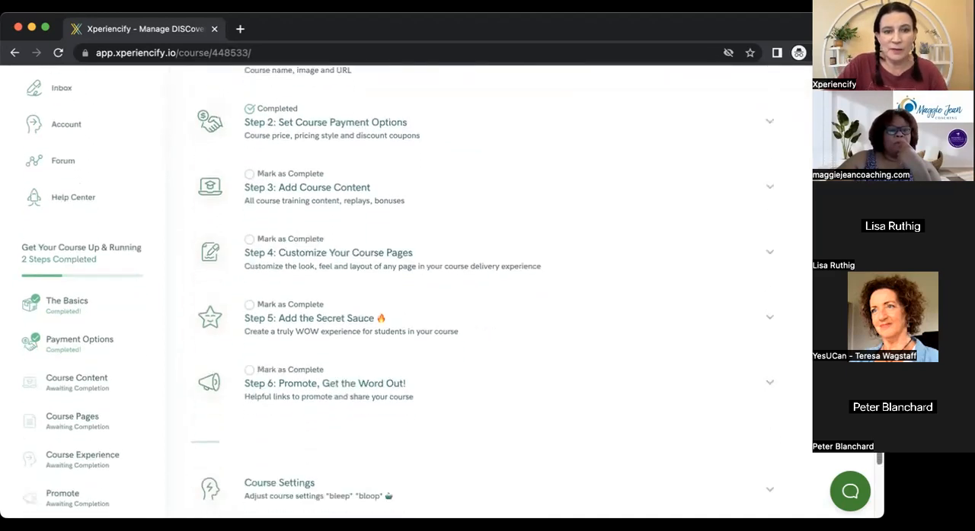
scroll(407, 289, up, 4)
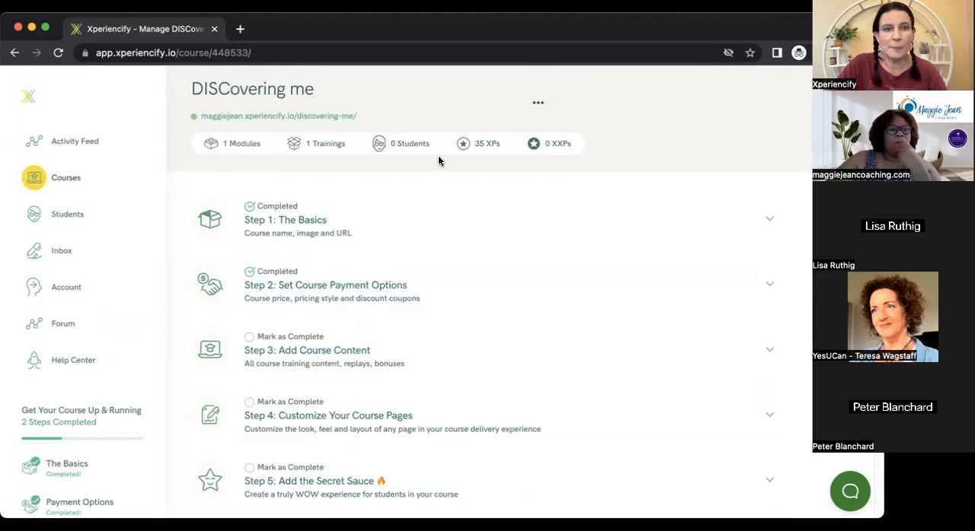
click(268, 116)
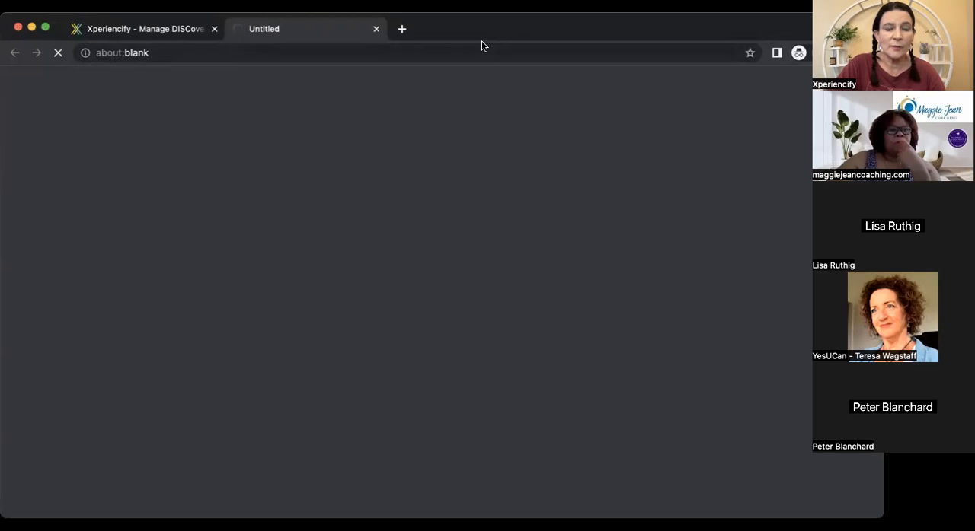
click(175, 30)
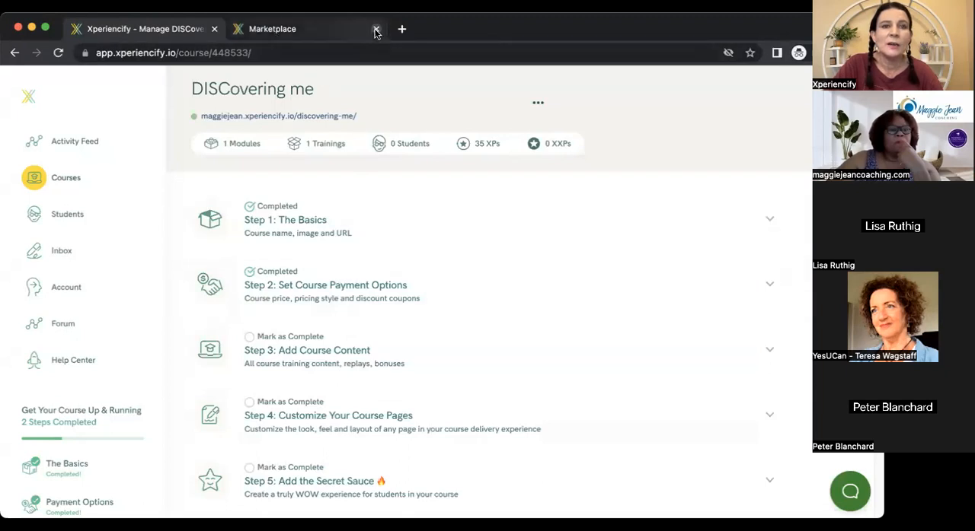
click(320, 116)
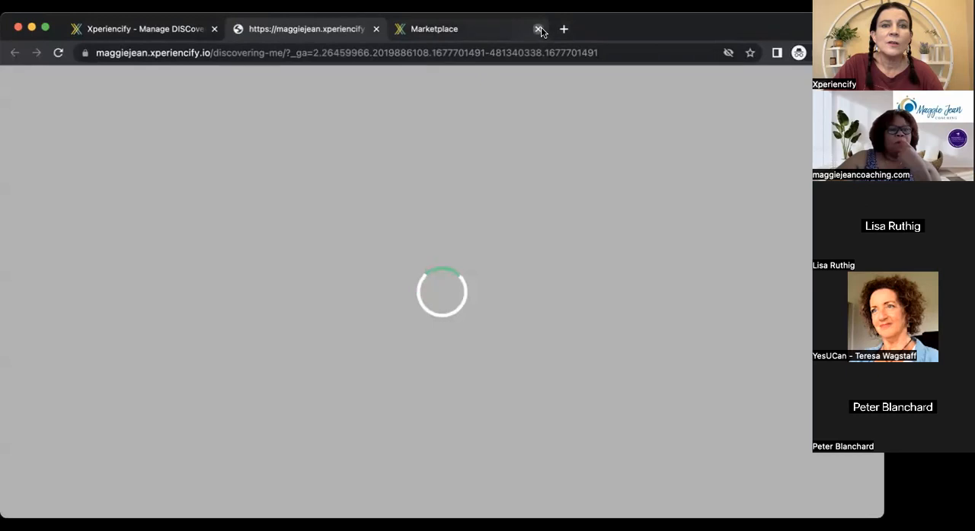
click(539, 29)
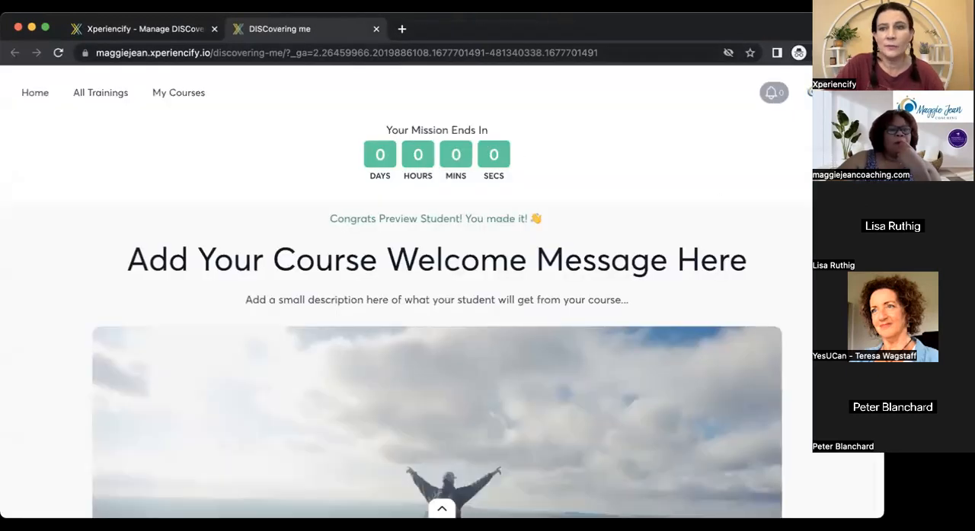
Examine the student-facing DISCovering me page, including the mission countdown, welcome message, video, inspiring goals and point-earning actions.
scroll(437, 304, down, 3)
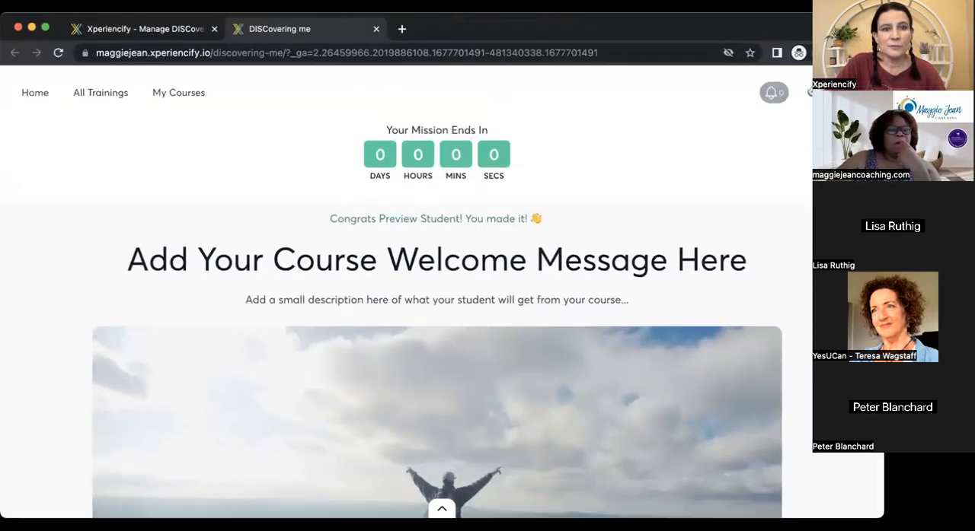
scroll(437, 305, down, 10)
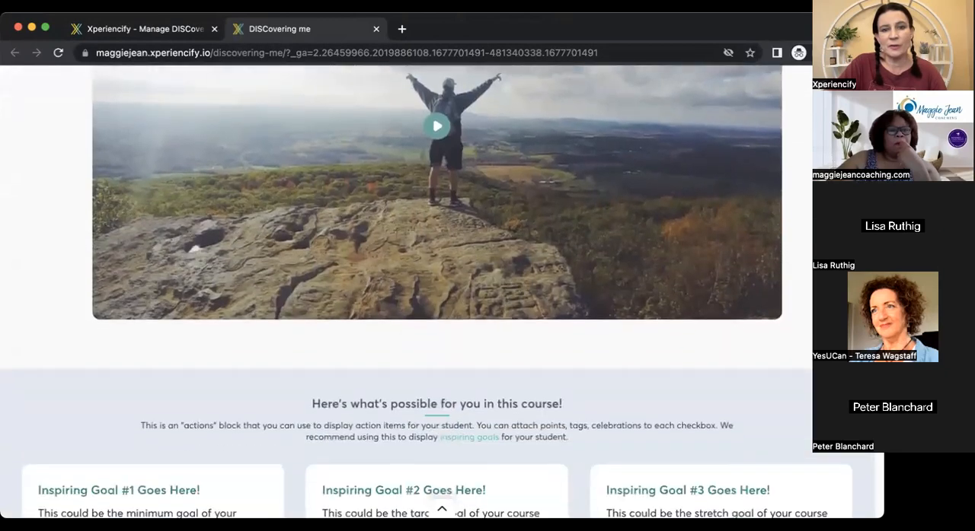
scroll(437, 305, up, 7)
scroll(437, 305, up, 7)
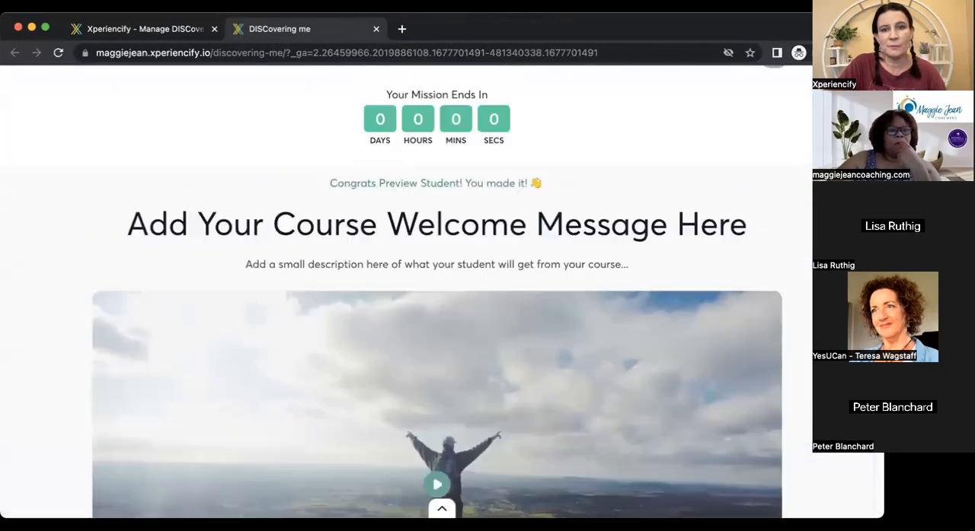
scroll(437, 305, down, 2)
scroll(437, 305, down, 1)
scroll(437, 304, up, 2)
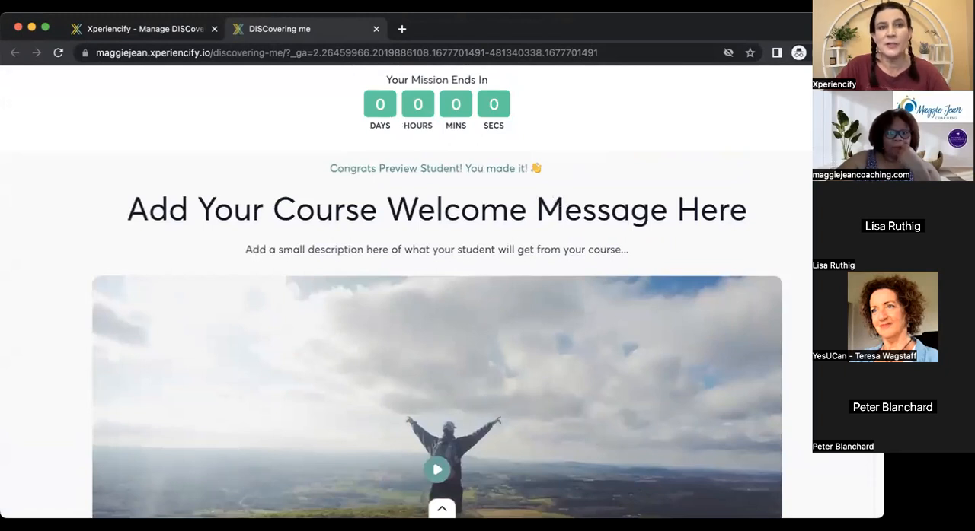
scroll(437, 305, down, 2)
scroll(437, 305, up, 3)
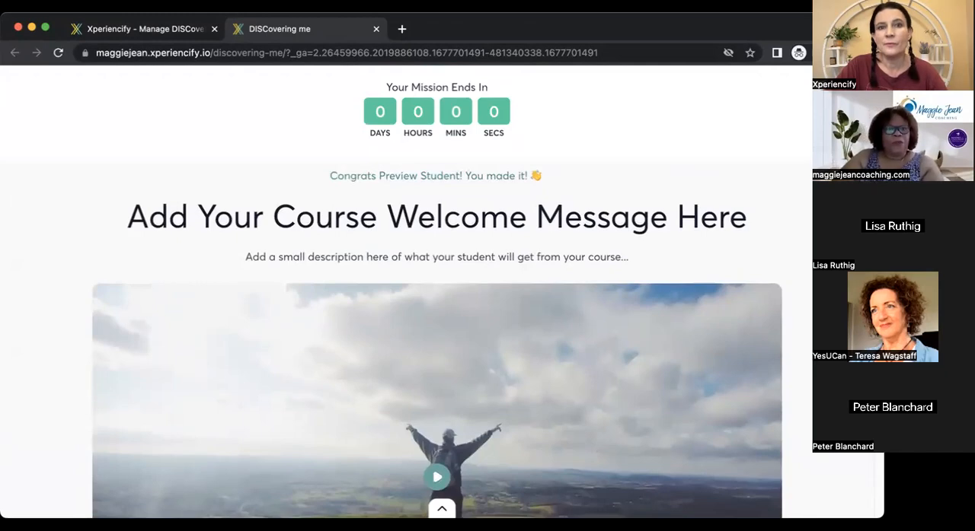
scroll(437, 305, down, 4)
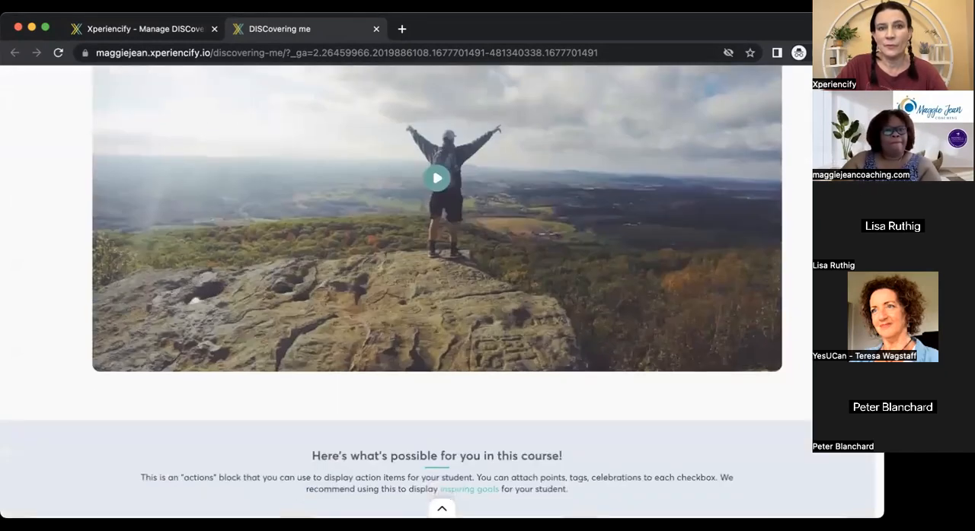
scroll(437, 305, down, 3)
scroll(437, 304, up, 6)
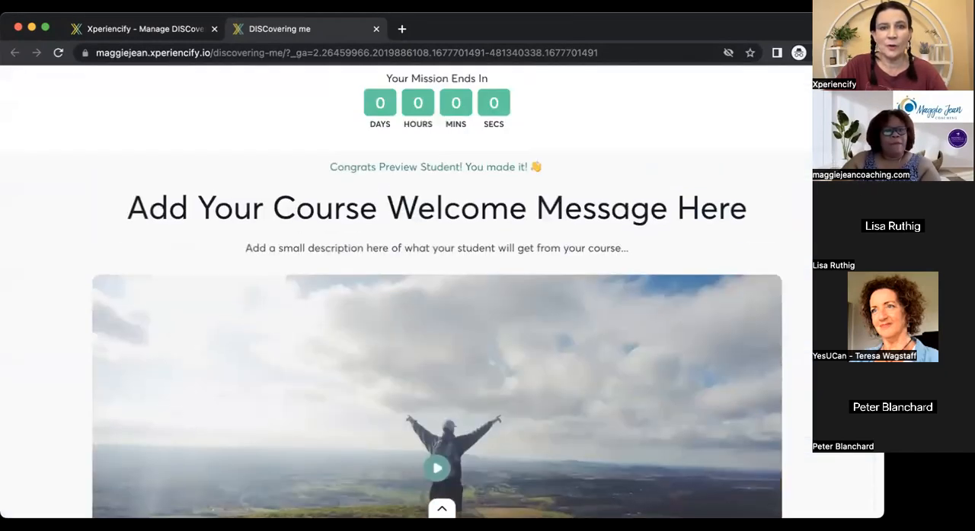
scroll(437, 304, up, 1)
scroll(809, 284, down, 8)
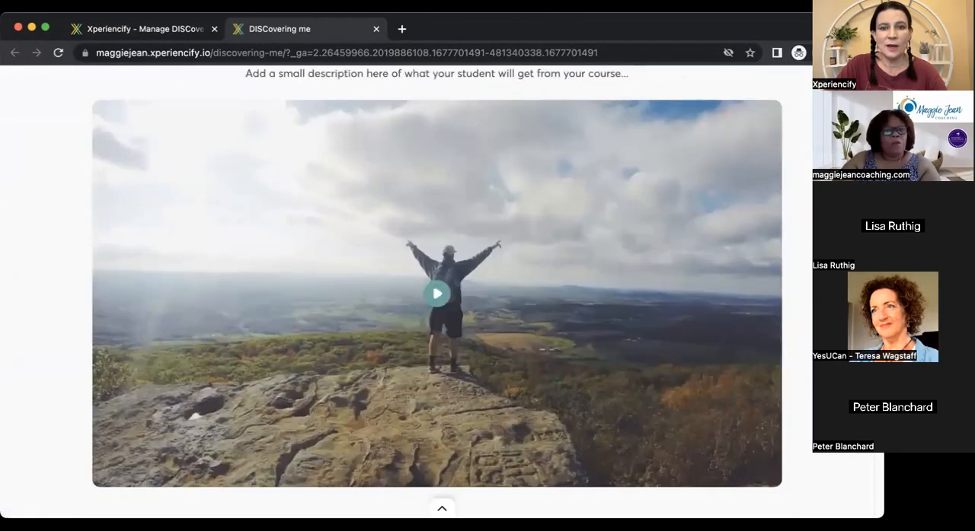
scroll(805, 301, down, 2)
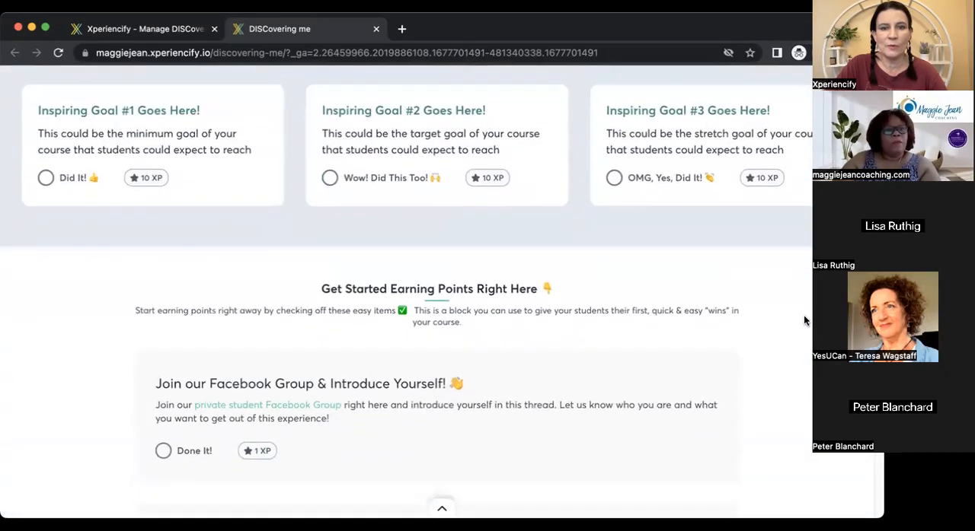
scroll(804, 280, up, 6)
scroll(804, 280, up, 4)
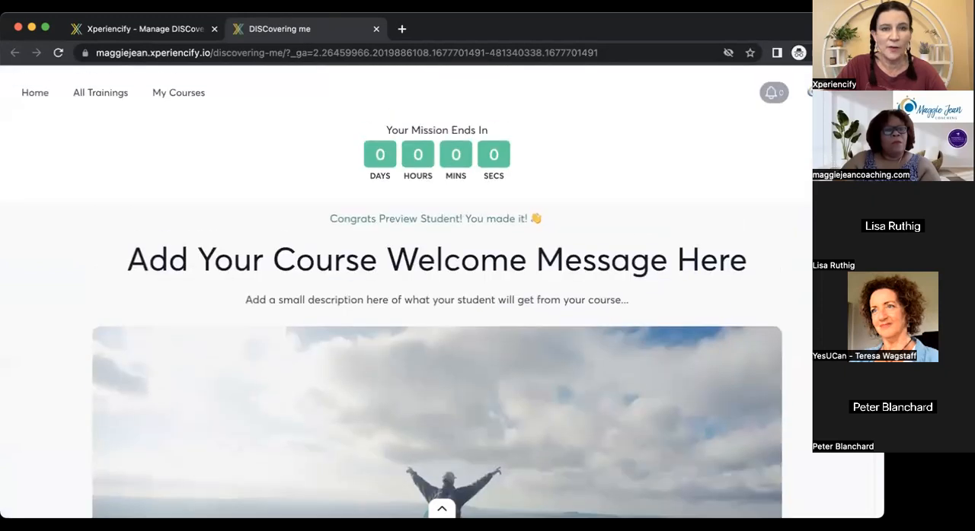
scroll(436, 304, down, 1)
scroll(436, 305, up, 1)
scroll(436, 304, down, 1)
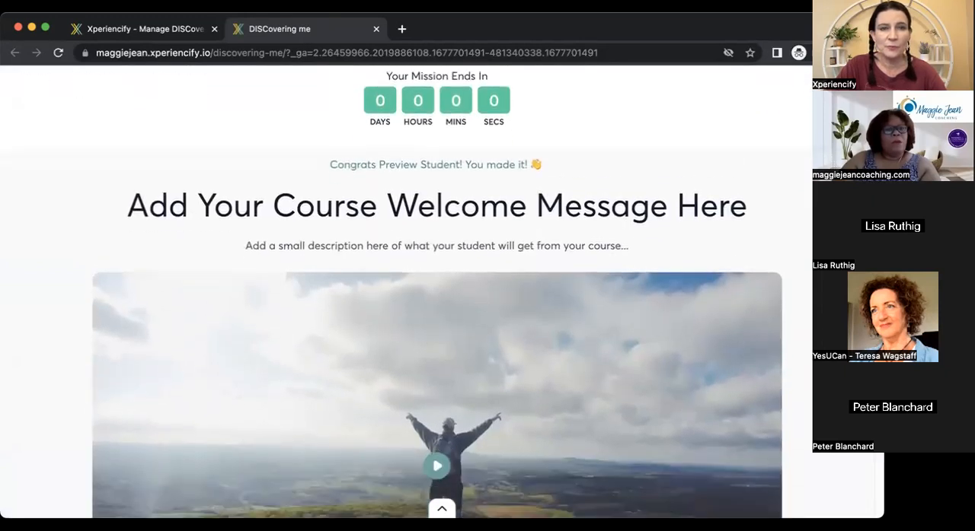
scroll(809, 82, up, 1)
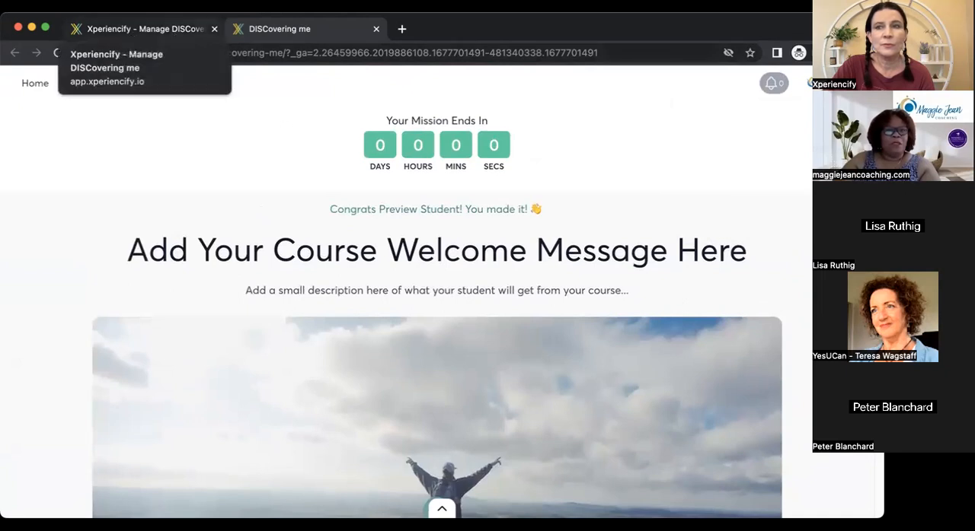
Return to managing the DISCovering me course and review its Step 1 basics and Step 2 payment options.
click(187, 34)
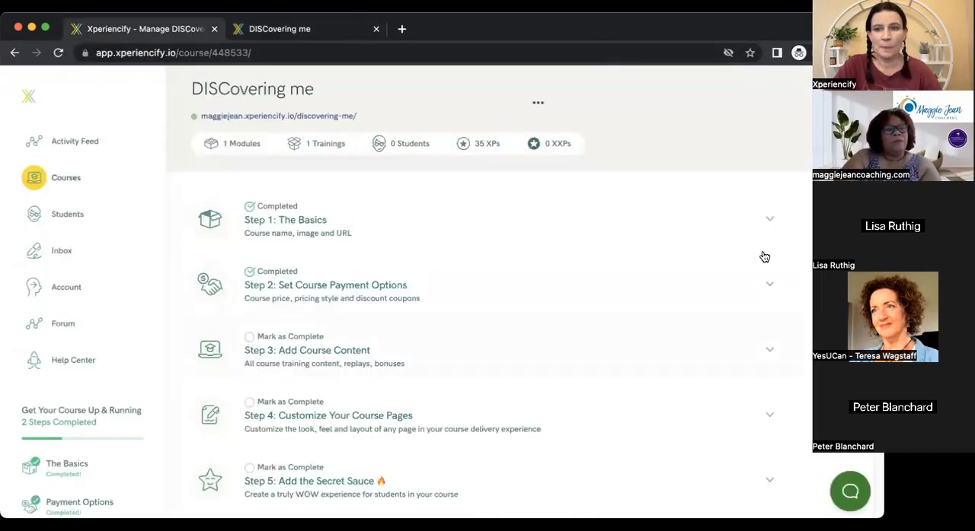
click(355, 360)
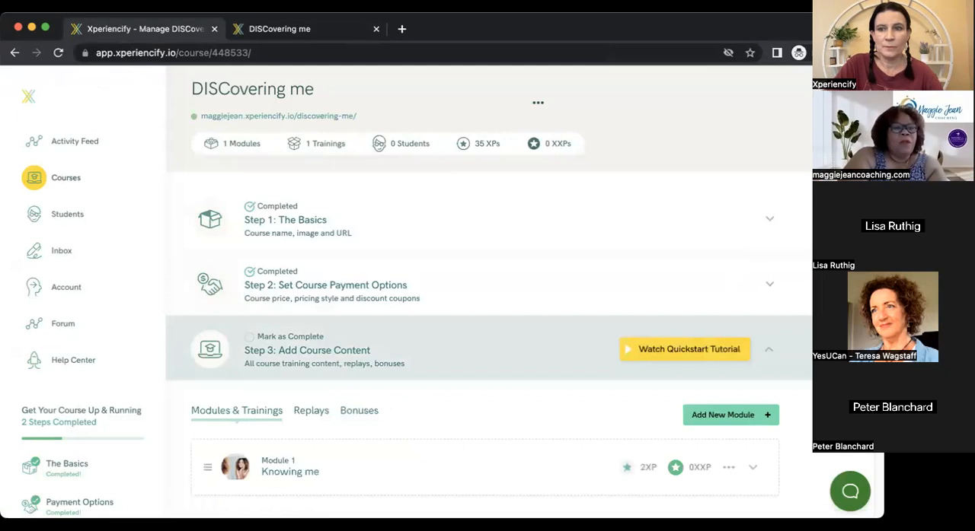
click(341, 303)
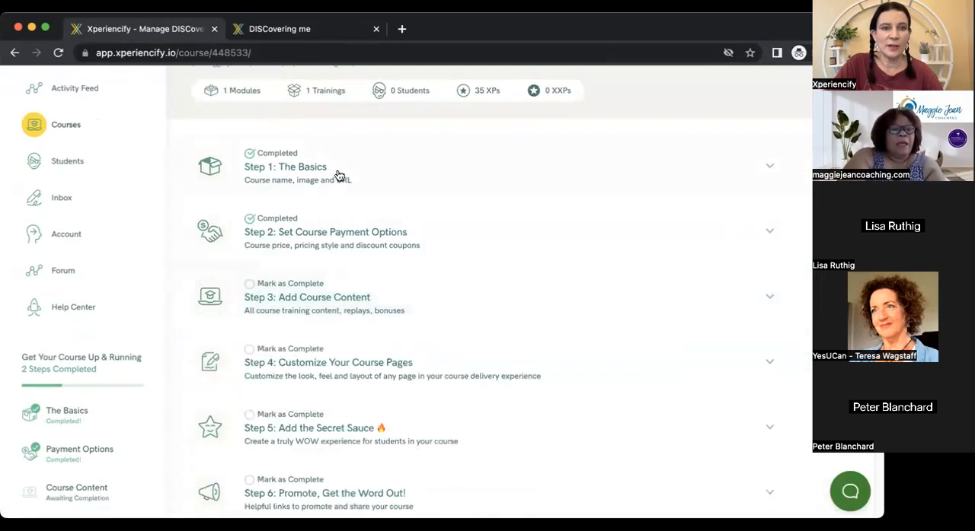
click(338, 175)
click(539, 166)
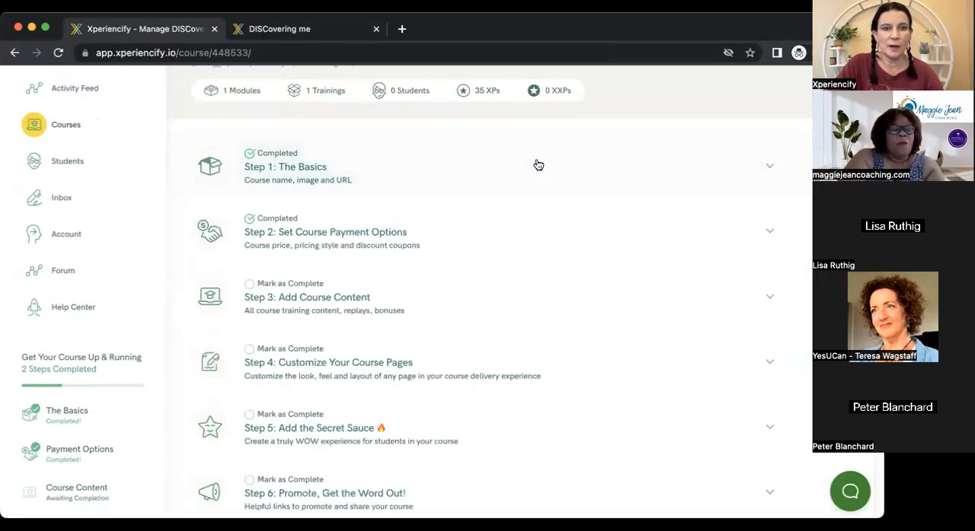
click(298, 244)
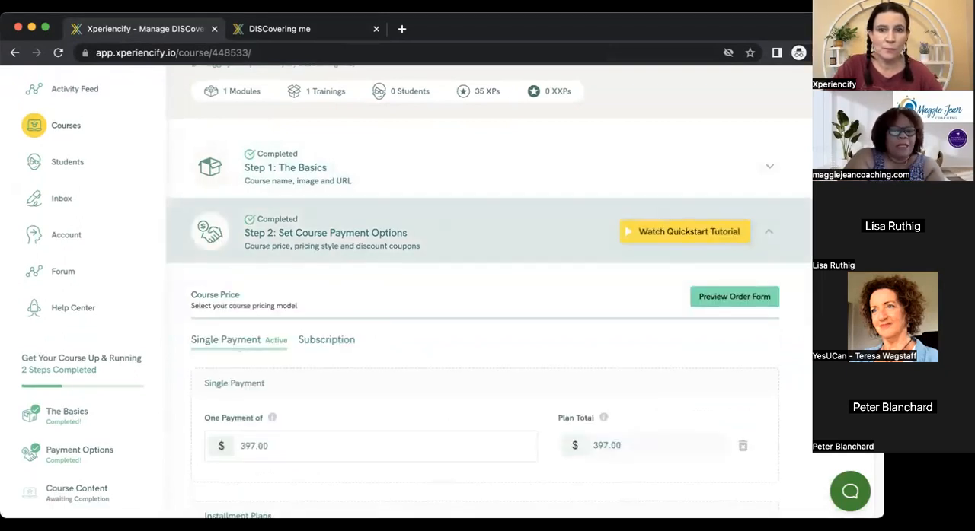
scroll(487, 291, down, 5)
scroll(724, 297, up, 4)
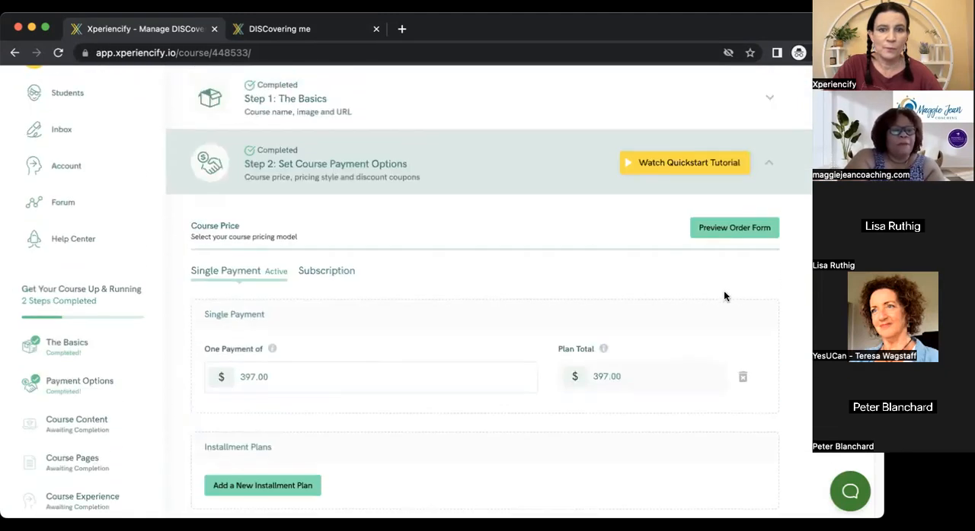
click(511, 180)
Expand Step 3: Add Course Content and show the trainings inside the Knowing me module.
click(327, 250)
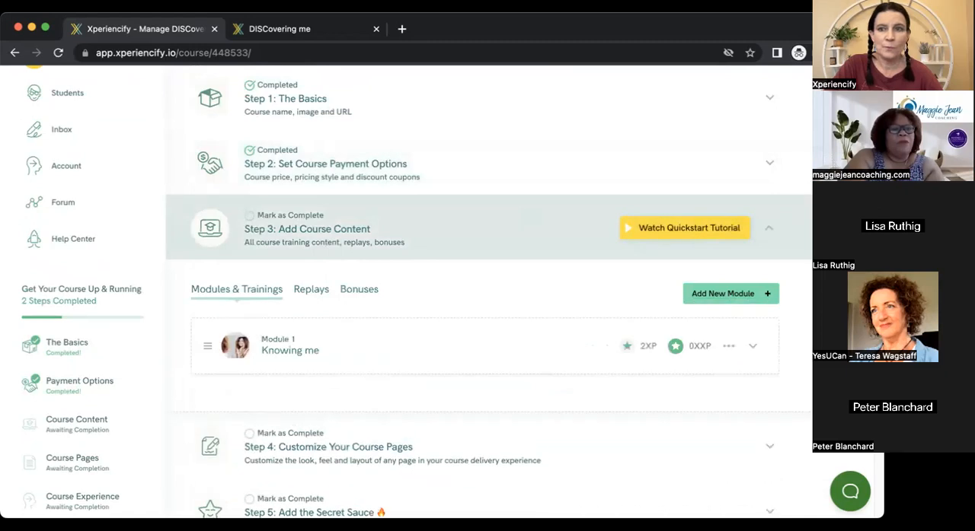
scroll(372, 188, down, 2)
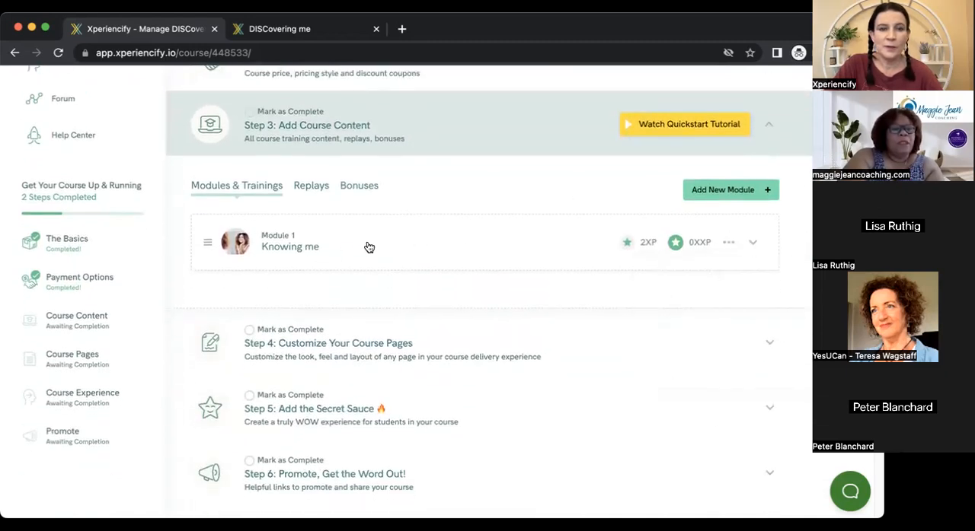
click(754, 245)
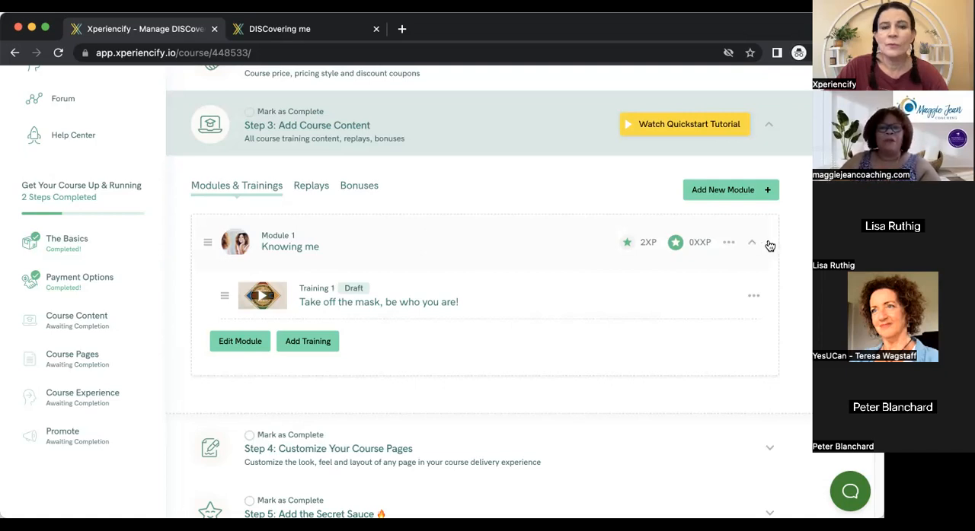
scroll(487, 289, up, 2)
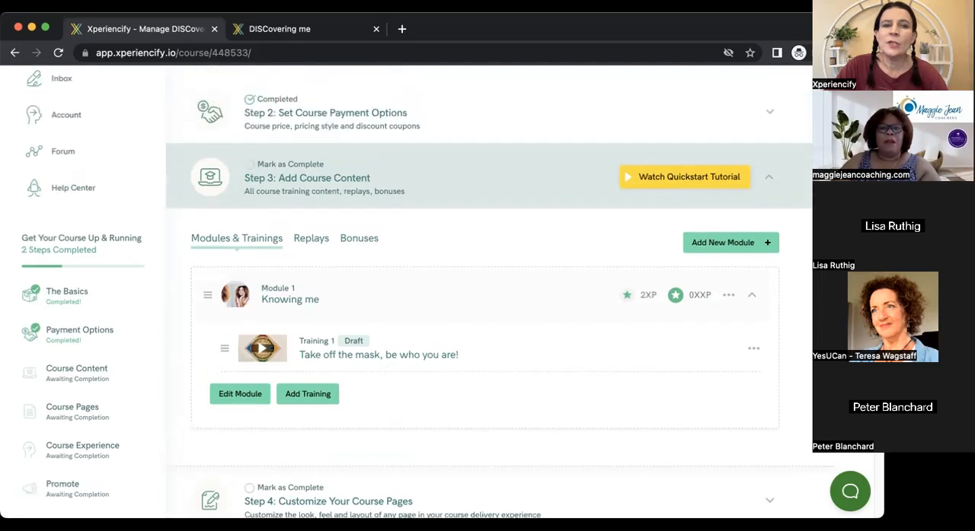
scroll(487, 290, up, 1)
scroll(487, 289, down, 1)
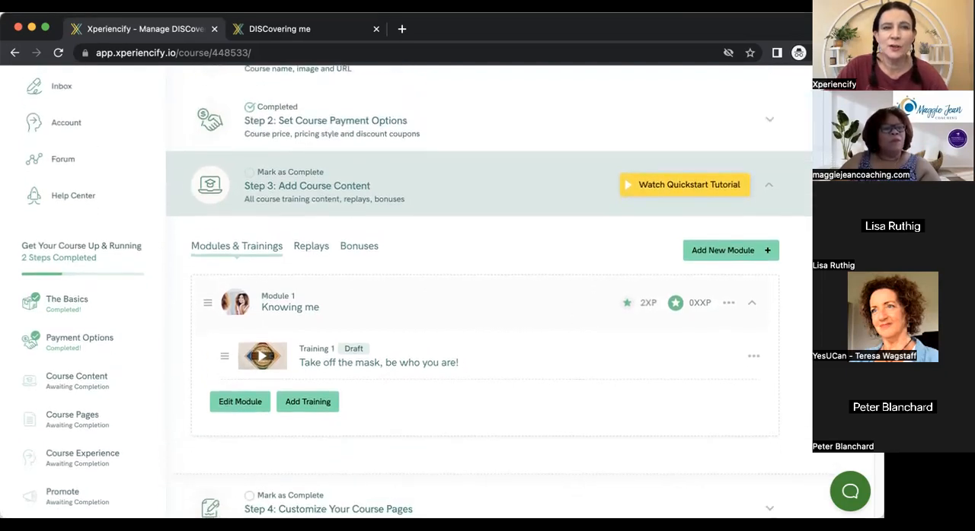
scroll(487, 289, up, 4)
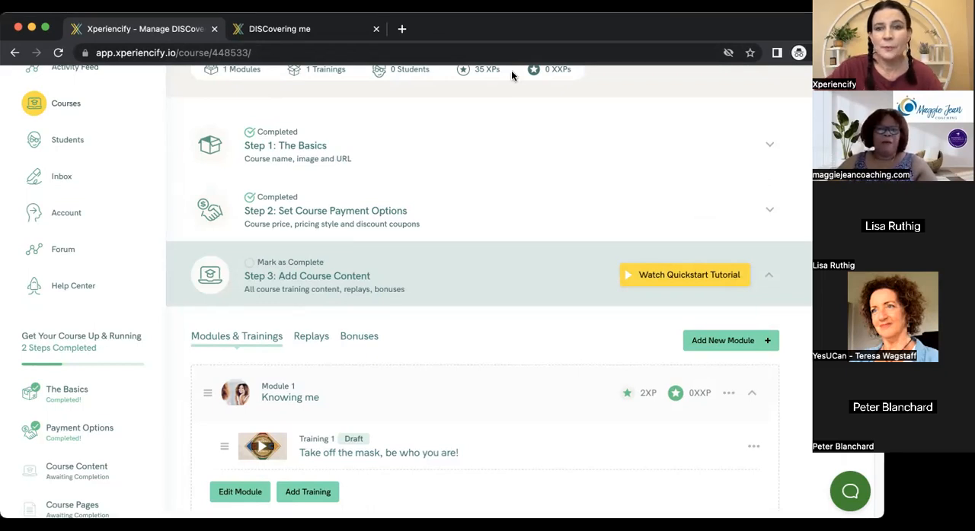
scroll(487, 293, down, 1)
scroll(487, 293, down, 1)
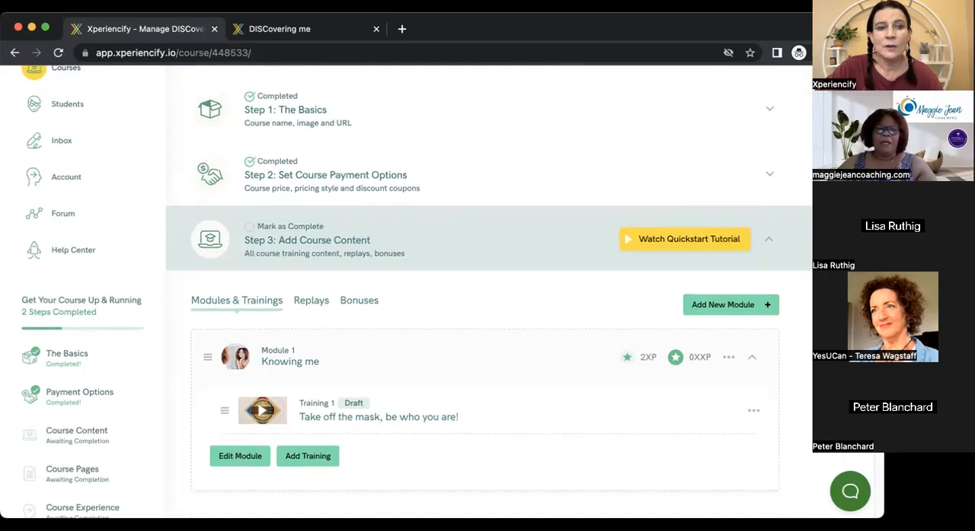
scroll(487, 292, down, 3)
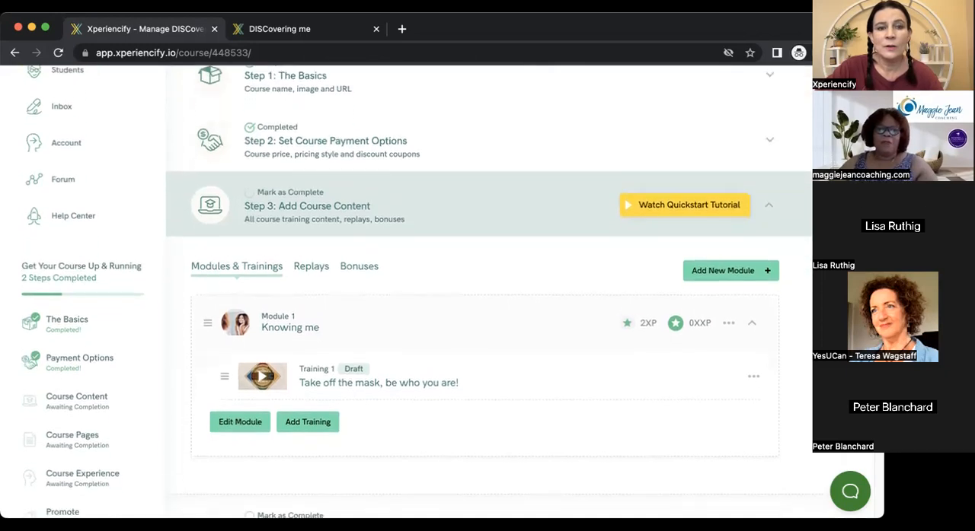
scroll(488, 292, down, 2)
scroll(487, 292, up, 3)
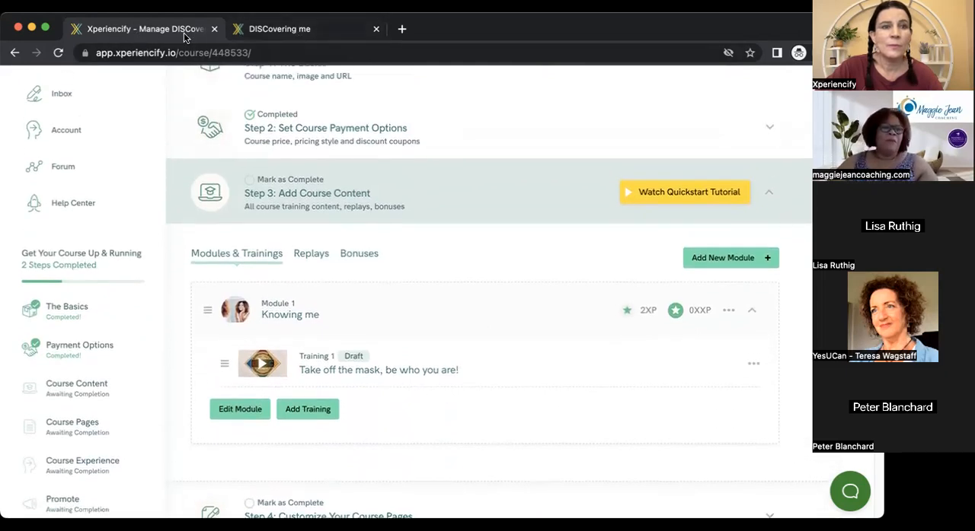
scroll(487, 293, up, 5)
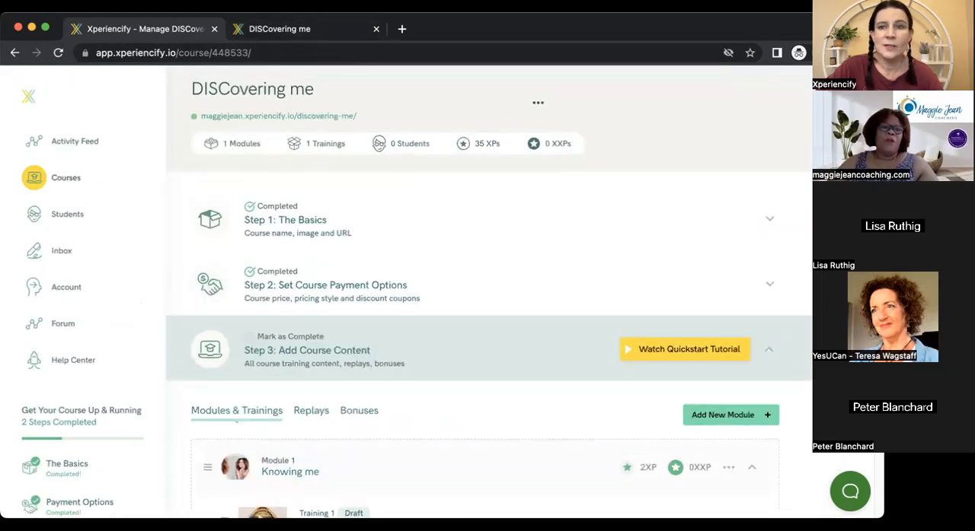
Review the training in the Knowing me module and expand Step 4: Customize Your Course Pages.
scroll(265, 325, down, 8)
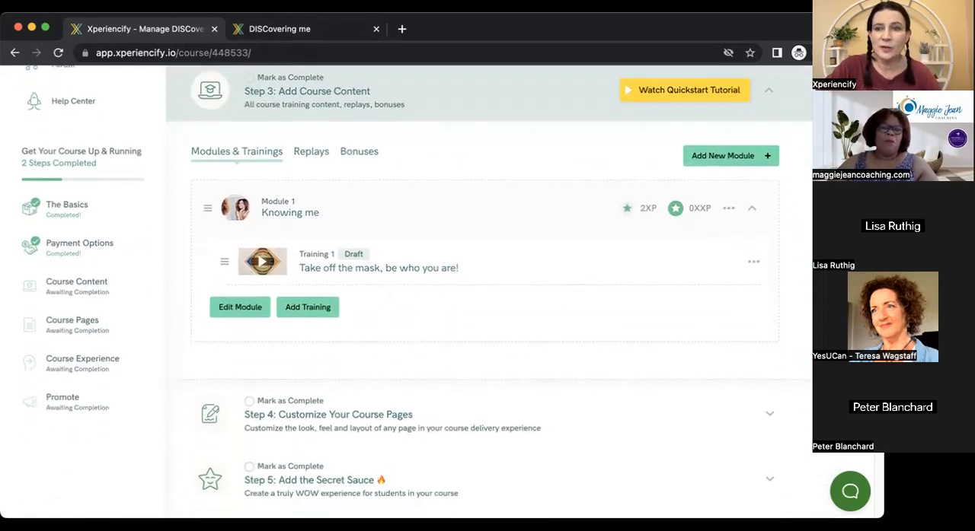
scroll(652, 257, down, 4)
click(387, 303)
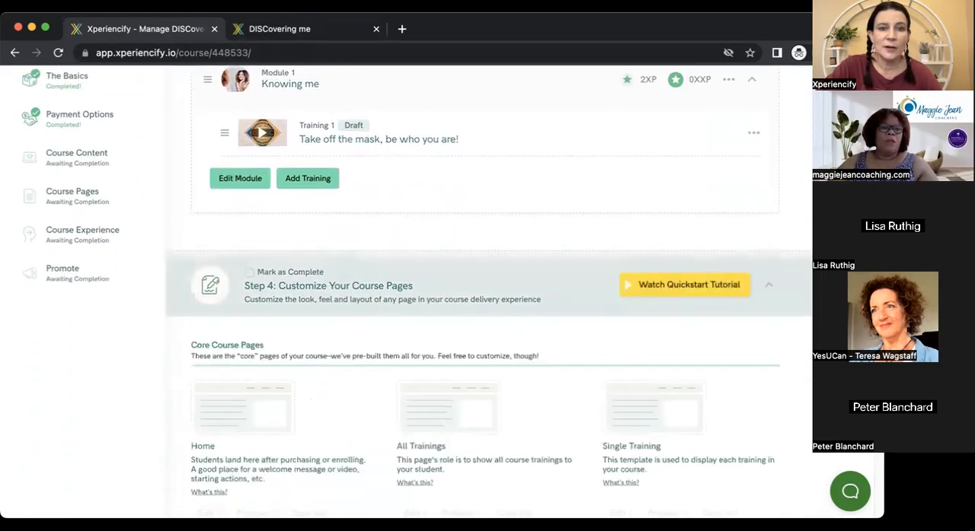
Look through all page templates in Step 4, from the core course pages to the custom pages, and the steps below them.
scroll(308, 280, down, 3)
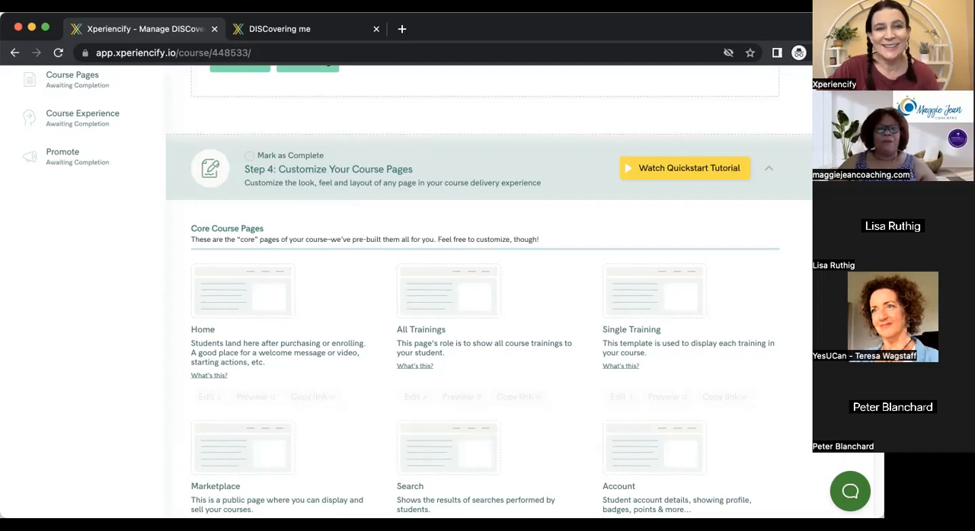
scroll(484, 292, down, 1)
scroll(484, 292, down, 1)
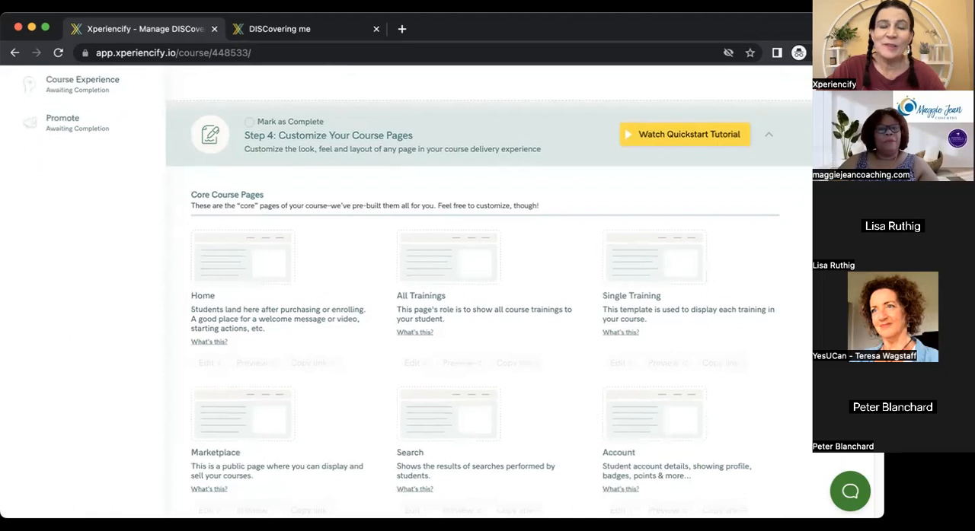
scroll(484, 293, down, 1)
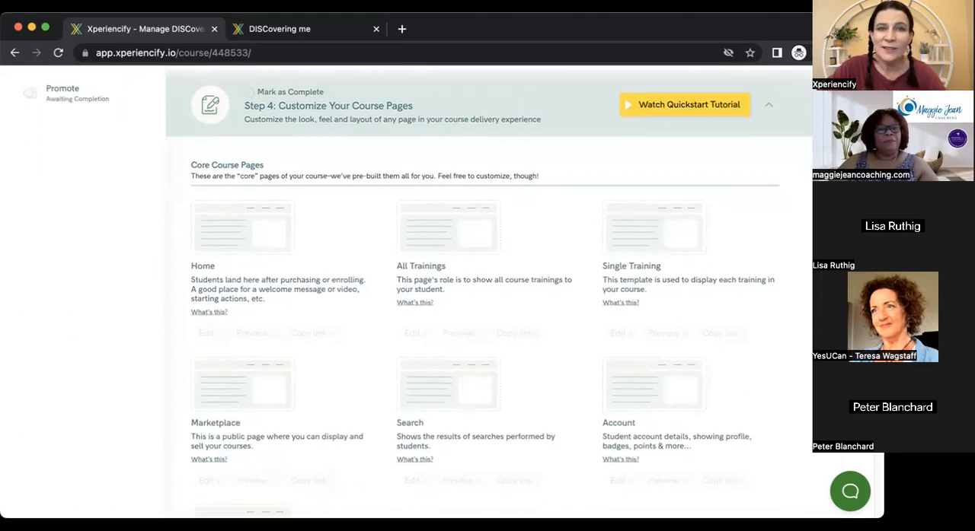
scroll(297, 259, up, 2)
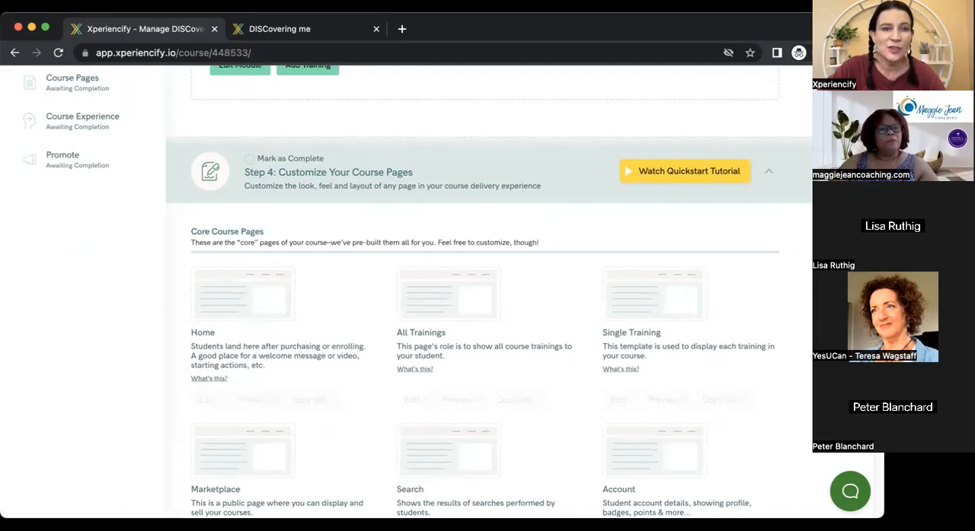
scroll(418, 291, down, 2)
scroll(487, 292, down, 4)
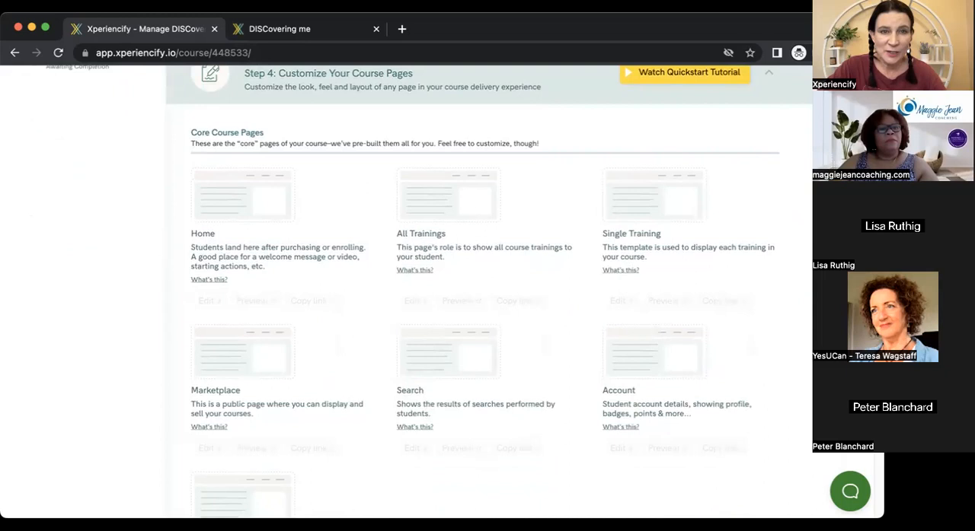
scroll(487, 291, down, 20)
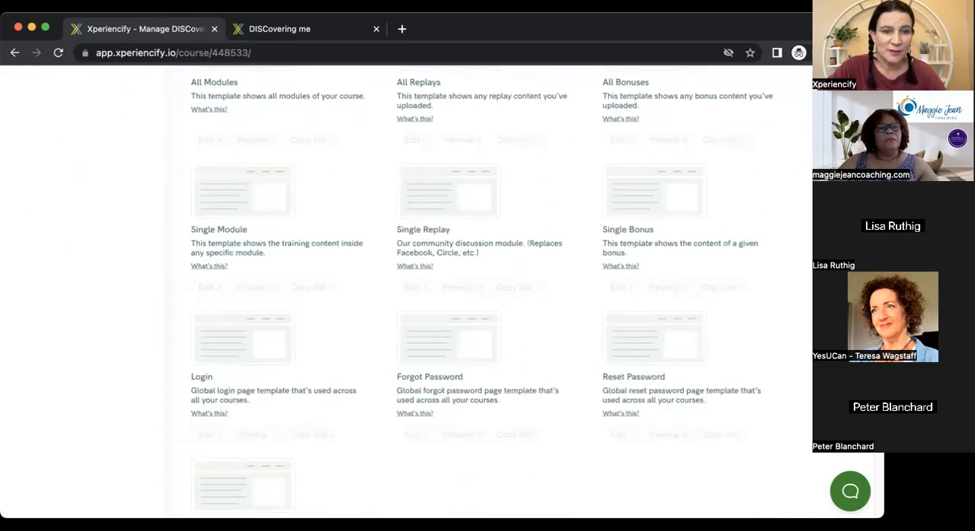
scroll(414, 274, down, 6)
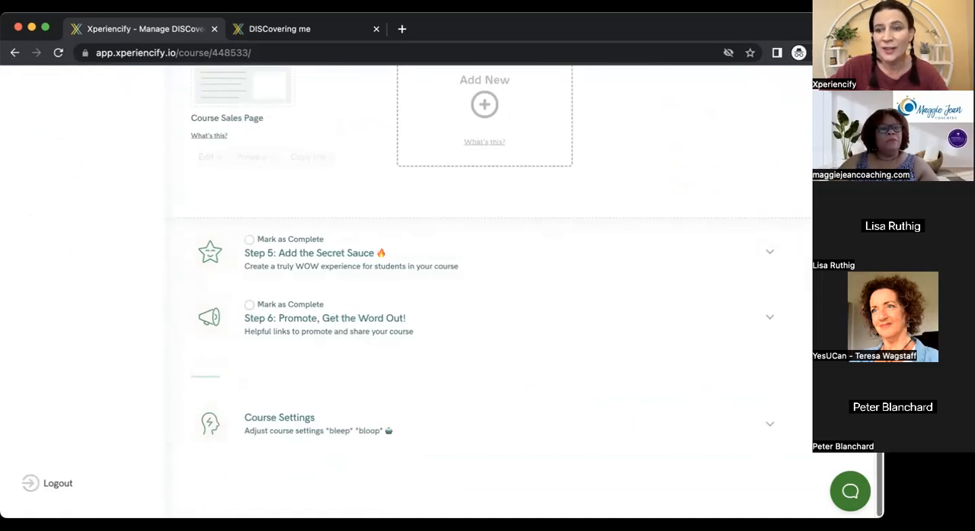
Compare the Step 3 module content with Step 4's core course pages, from Home to Order Form.
scroll(412, 273, up, 5)
scroll(488, 290, up, 15)
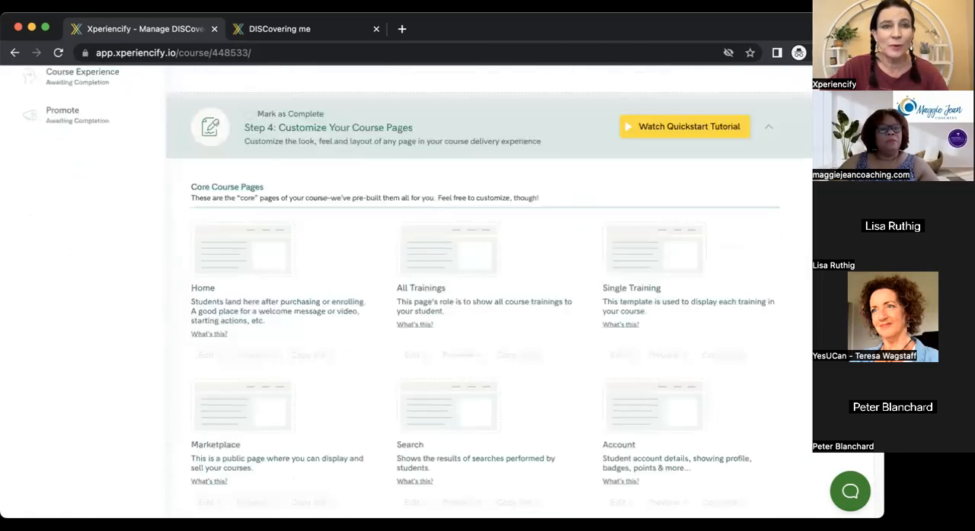
scroll(487, 290, up, 6)
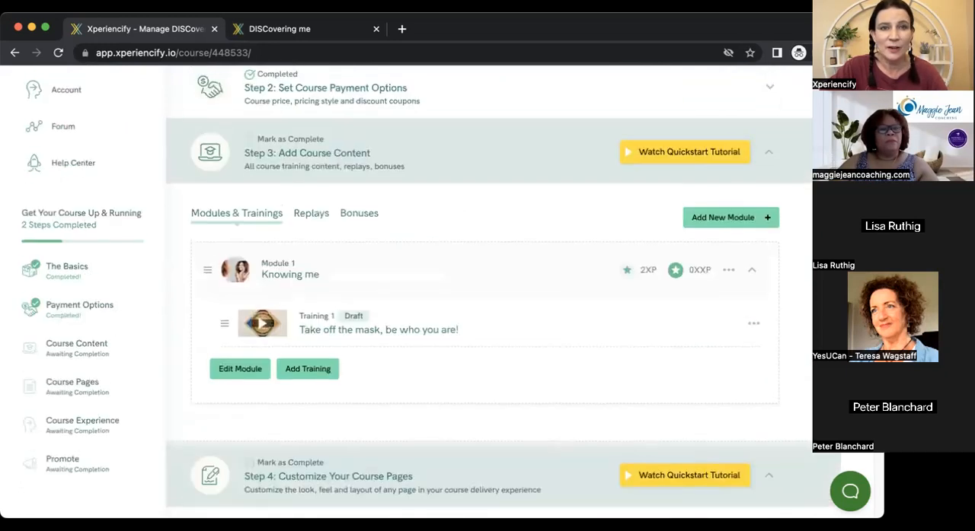
scroll(487, 289, down, 5)
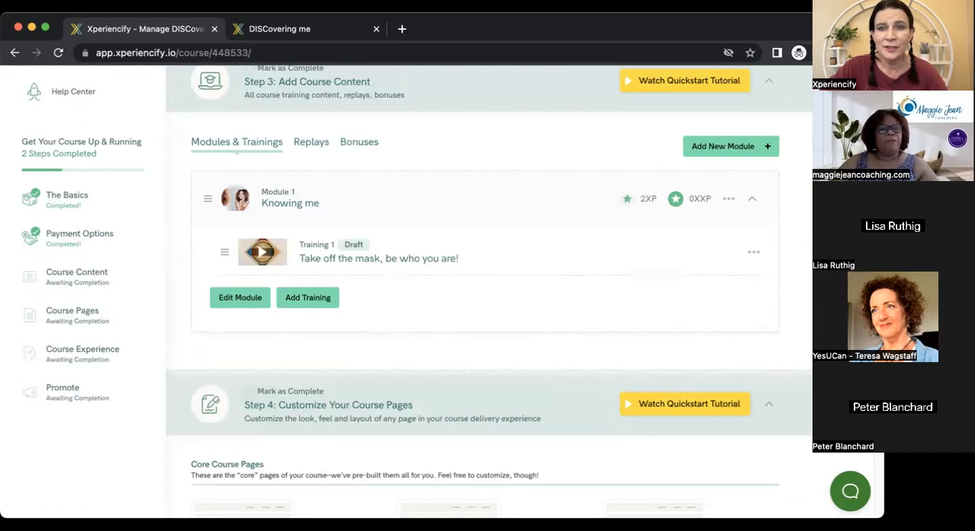
scroll(487, 289, down, 9)
mouse_move(240, 244)
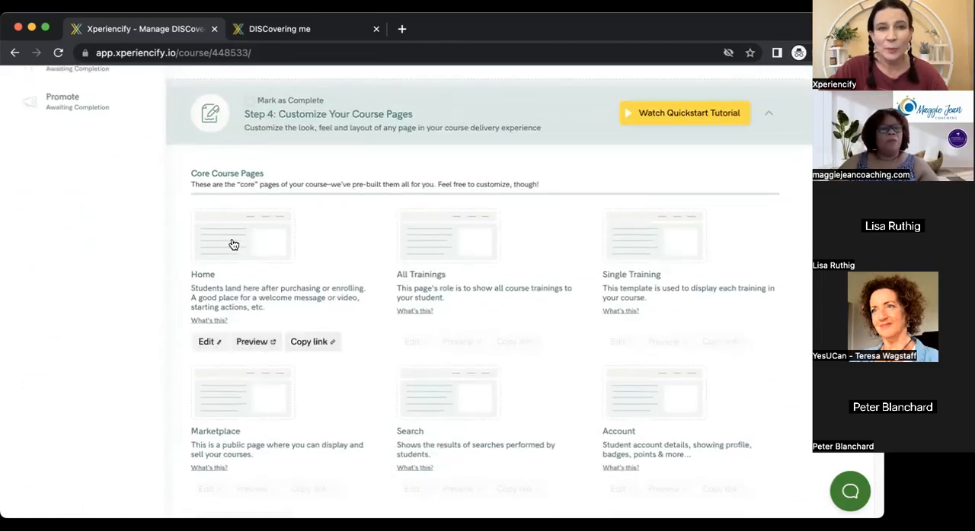
scroll(487, 290, down, 10)
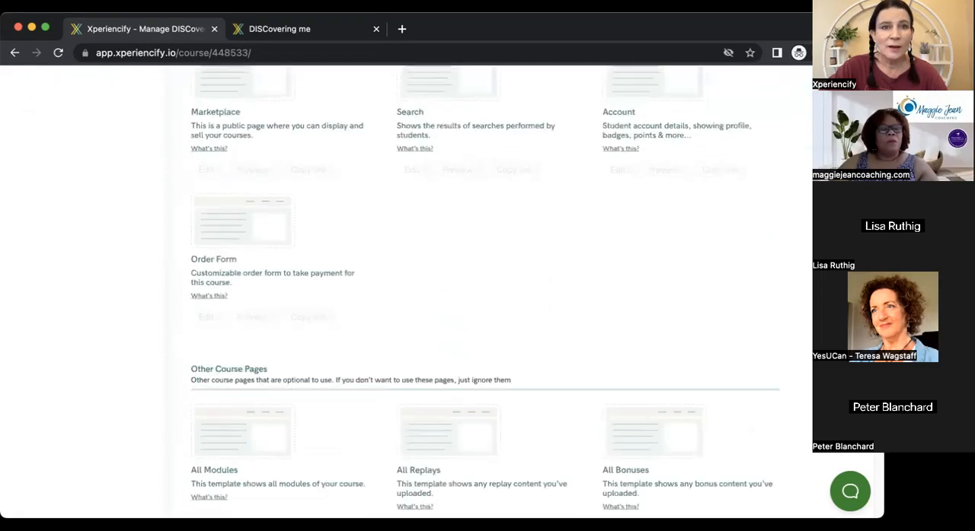
scroll(487, 289, up, 8)
scroll(487, 290, down, 7)
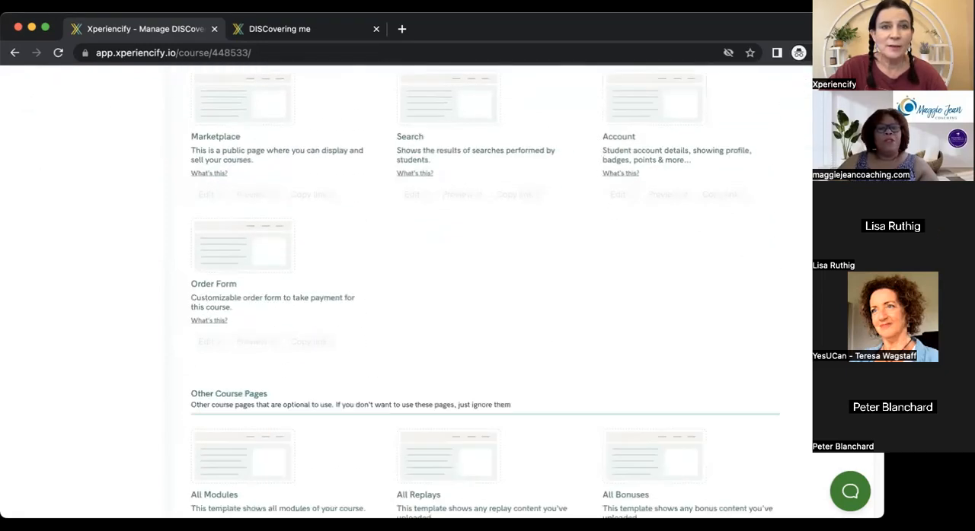
scroll(488, 289, up, 8)
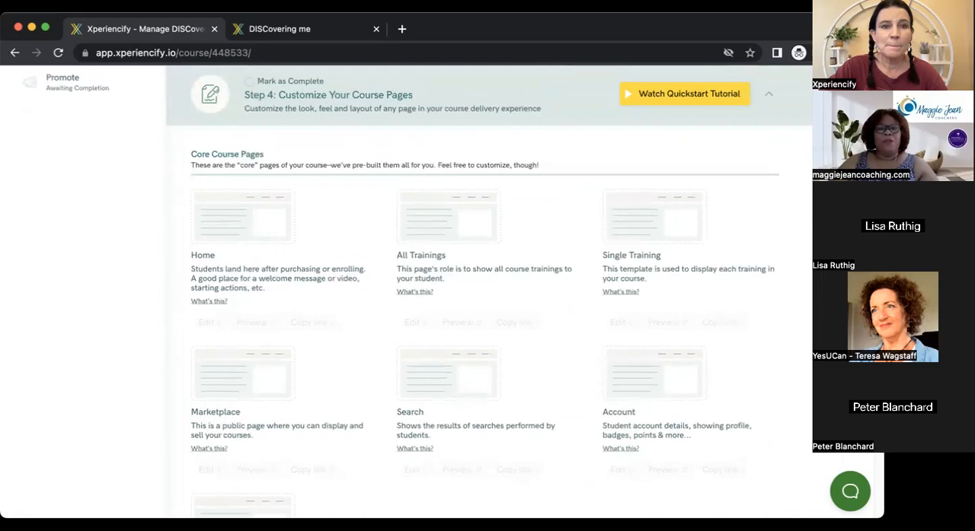
Open the course's Home page in the page builder and dismiss the Custom Block Builder upgrade offer.
click(250, 221)
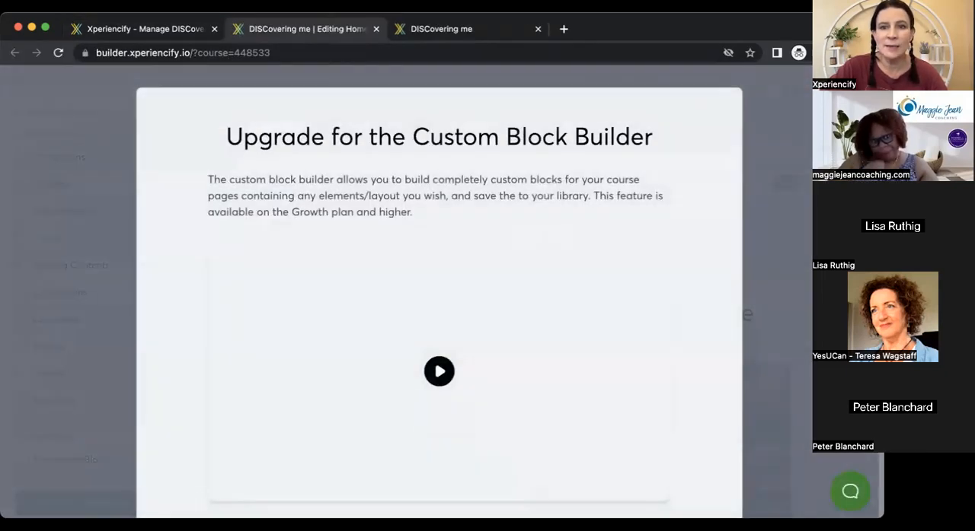
click(656, 78)
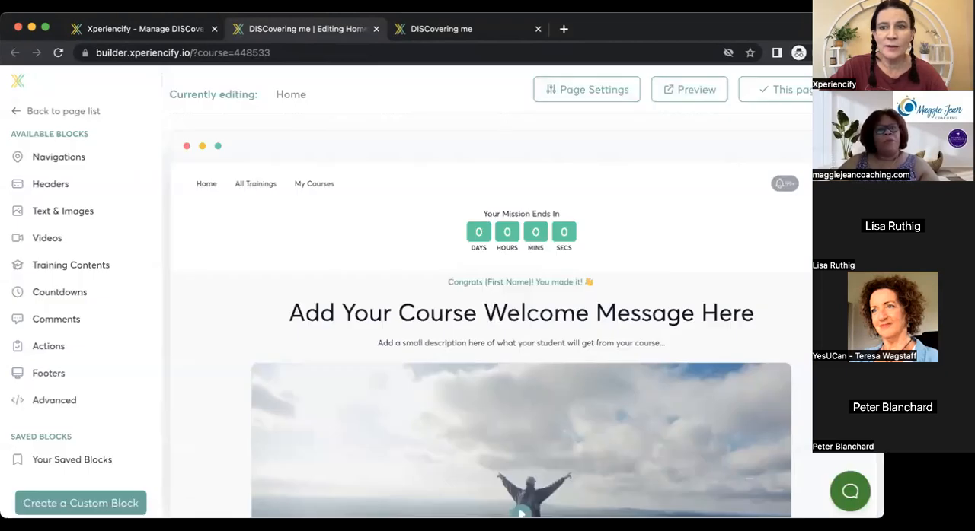
scroll(487, 343, down, 4)
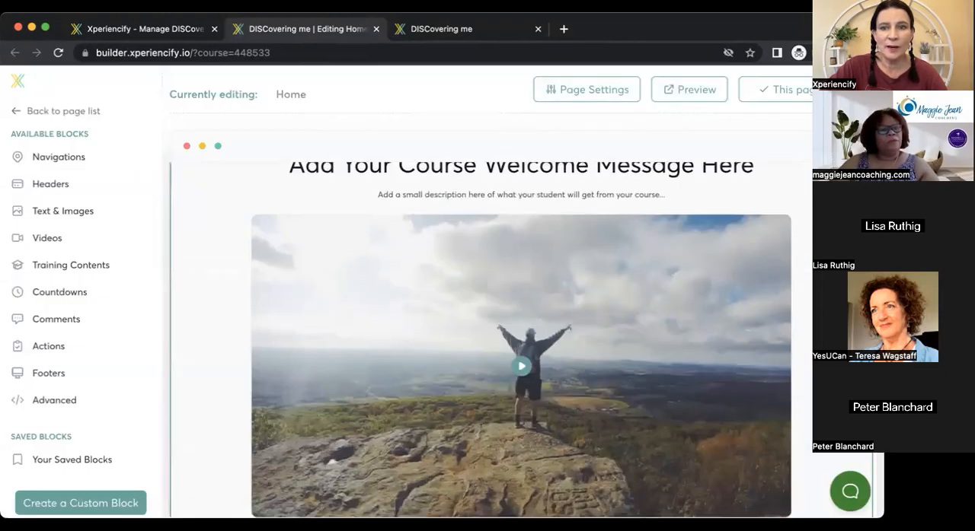
scroll(538, 227, up, 2)
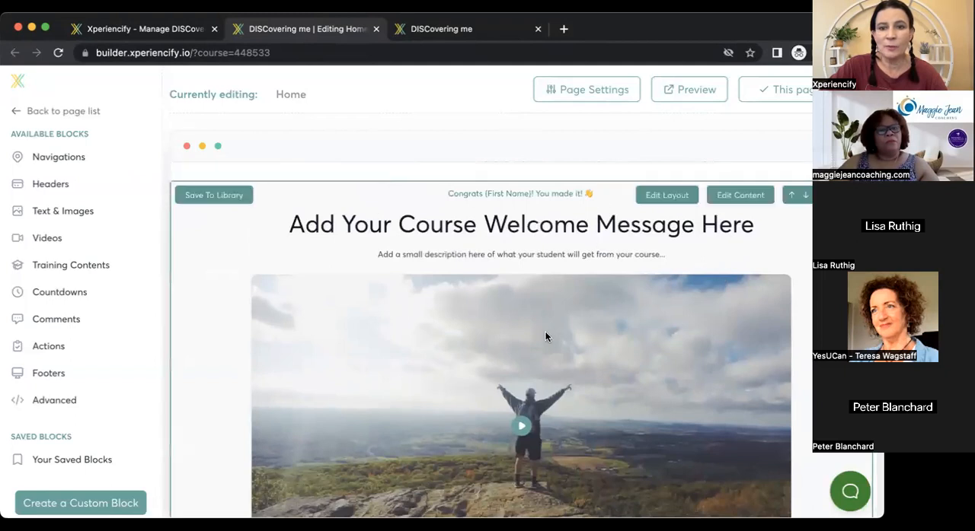
Examine the Column 1 video settings in the Home page's welcome message block, and leave the component content editor.
click(737, 198)
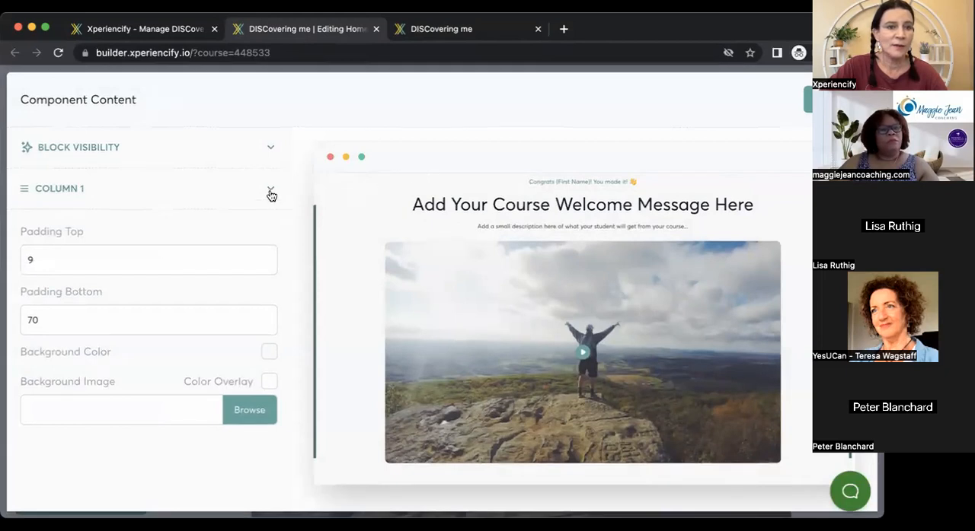
click(273, 194)
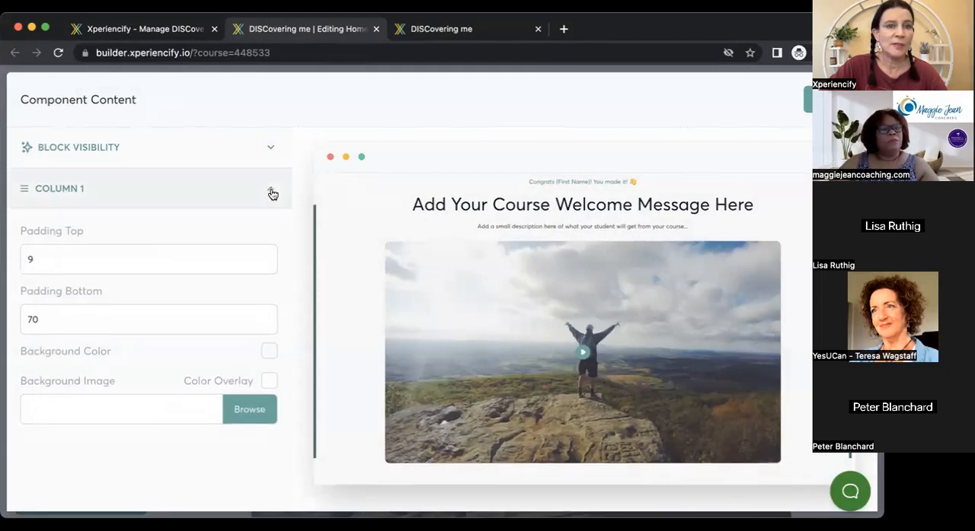
drag(286, 191, 289, 285)
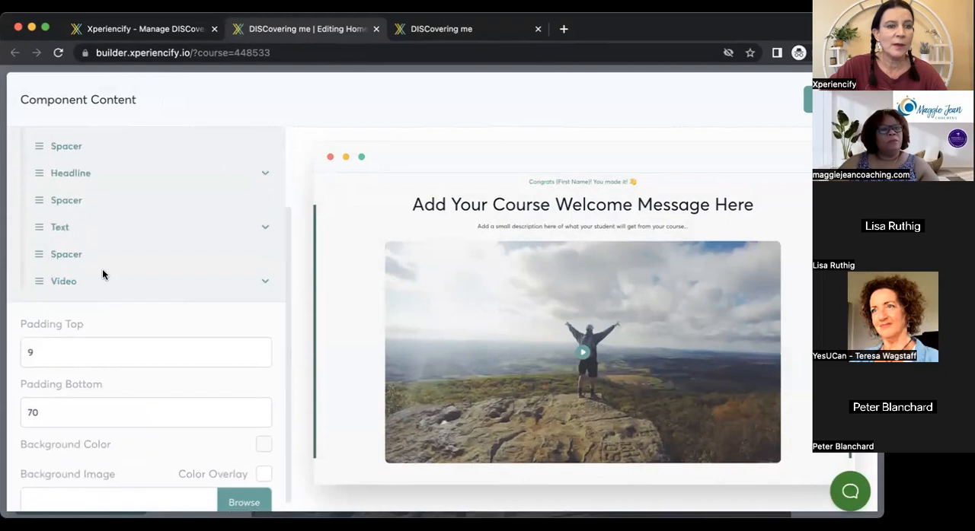
click(266, 286)
drag(287, 252, 290, 335)
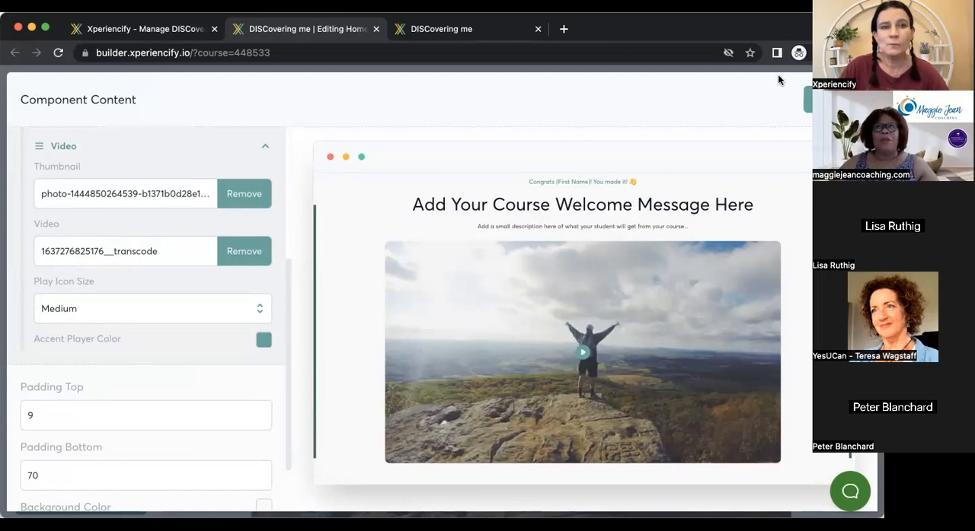
click(834, 100)
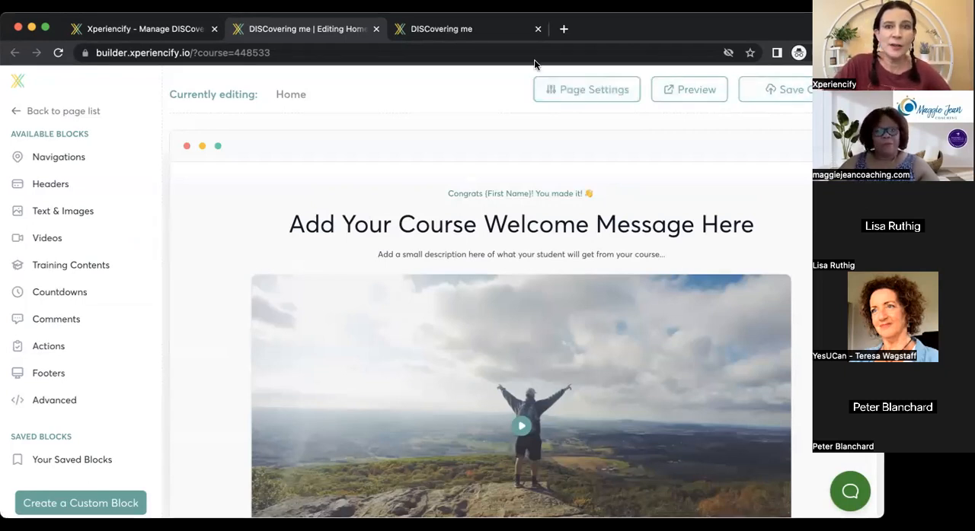
Close the student-facing course page and the Home page builder, and return to managing the DISCovering me course.
click(475, 31)
click(537, 29)
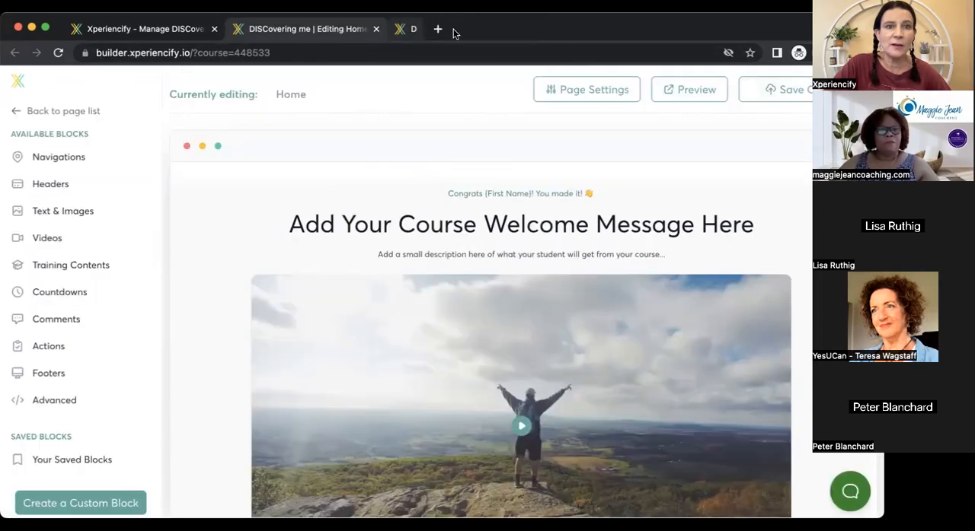
click(376, 29)
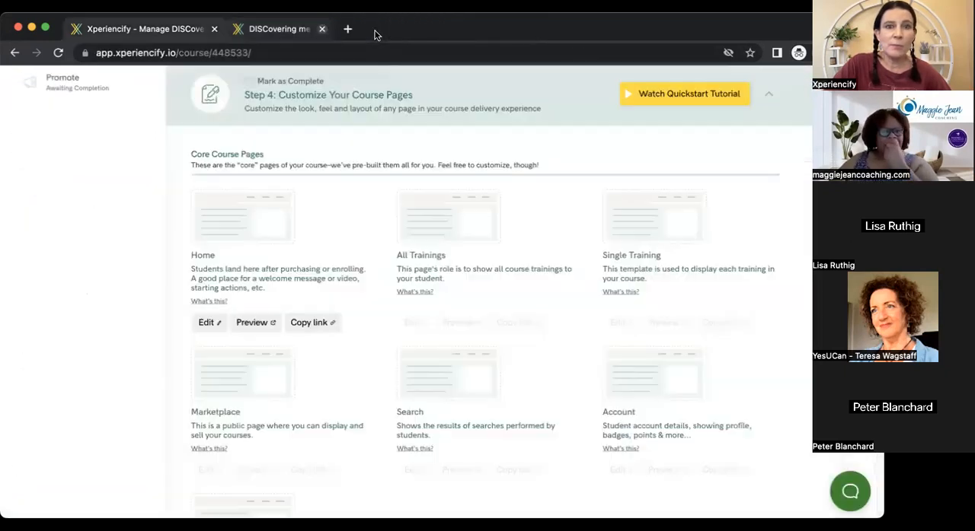
Browse the core and other course pages in Step 4 down to the Custom pages section.
scroll(488, 305, down, 7)
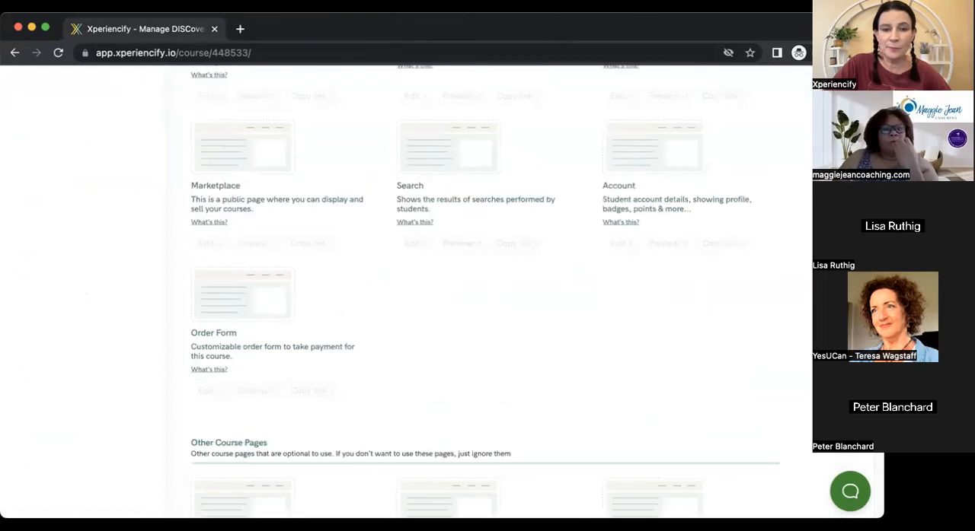
scroll(487, 305, up, 9)
scroll(739, 175, up, 1)
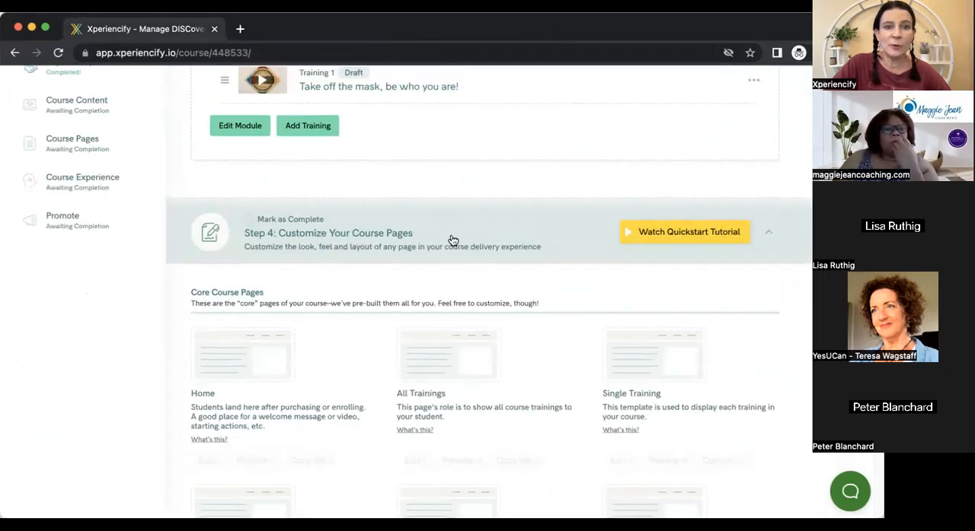
scroll(487, 305, down, 2)
scroll(487, 304, down, 10)
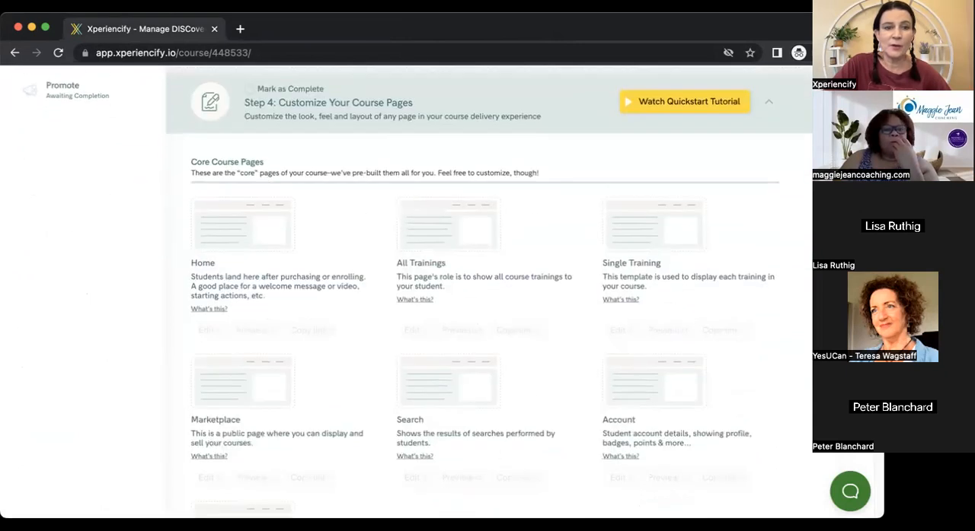
scroll(487, 305, down, 15)
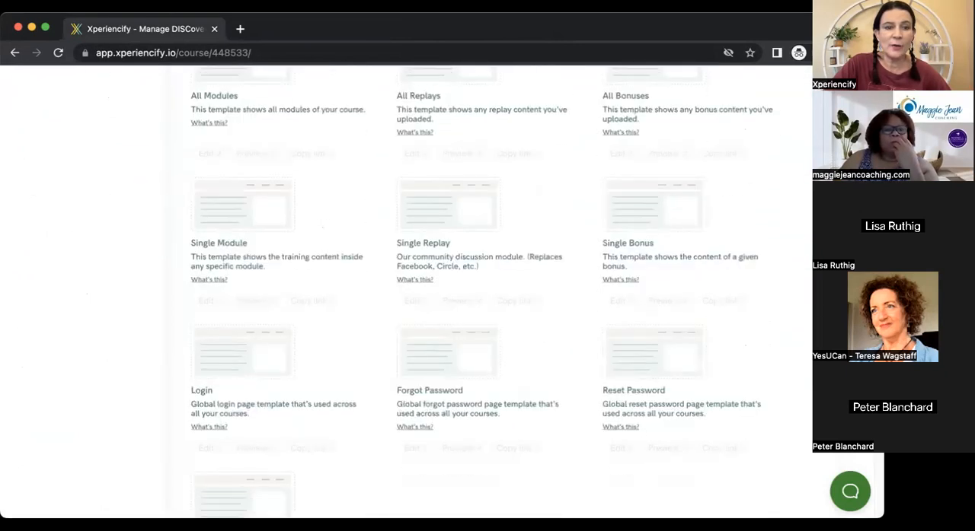
scroll(487, 304, down, 1)
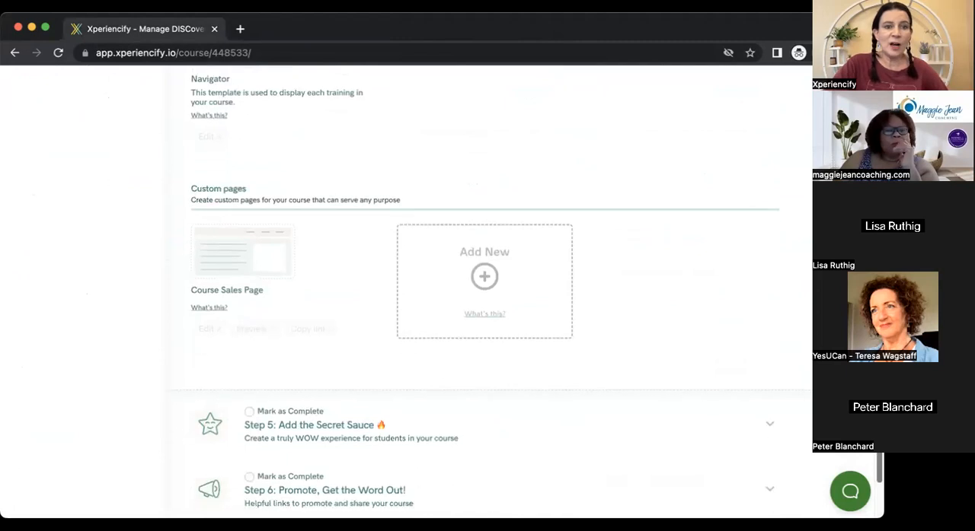
Open the custom Course Sales Page in the page builder and dismiss the Custom Block Builder upgrade offer.
mouse_move(218, 275)
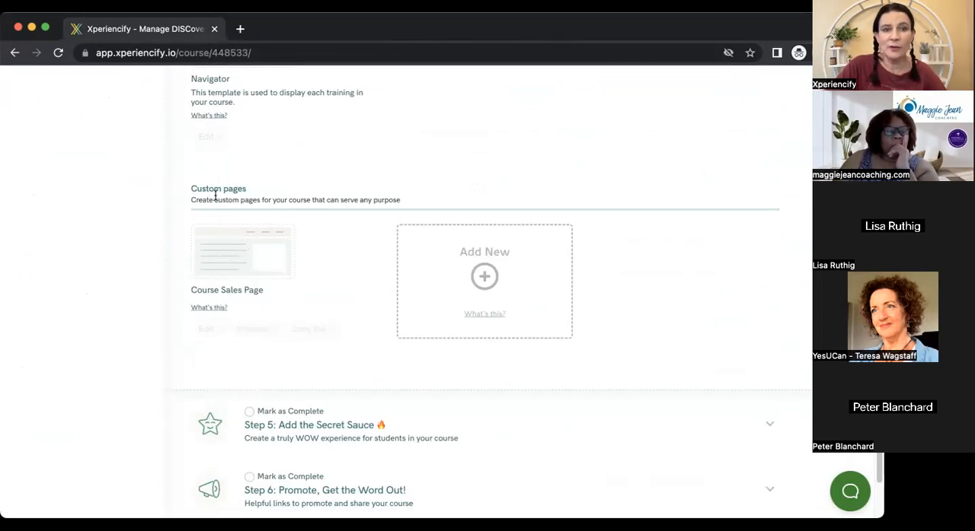
click(231, 262)
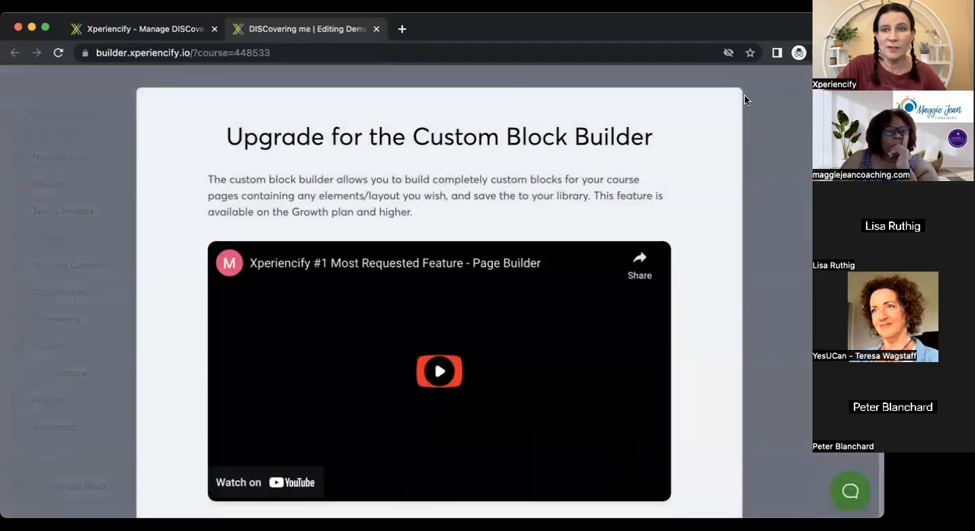
click(744, 94)
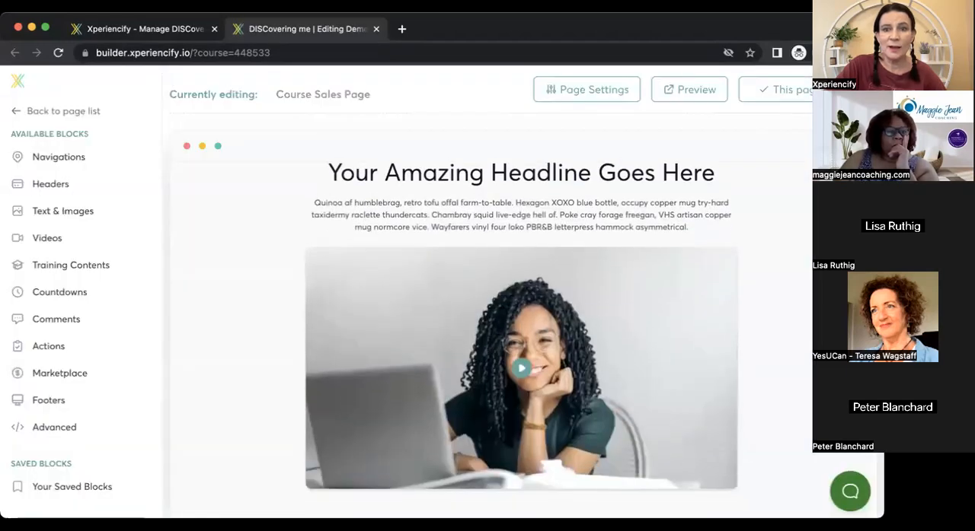
Examine the Column 1 headline settings in the Course Sales Page's top headline-and-video block, and leave the component content editor.
mouse_move(554, 201)
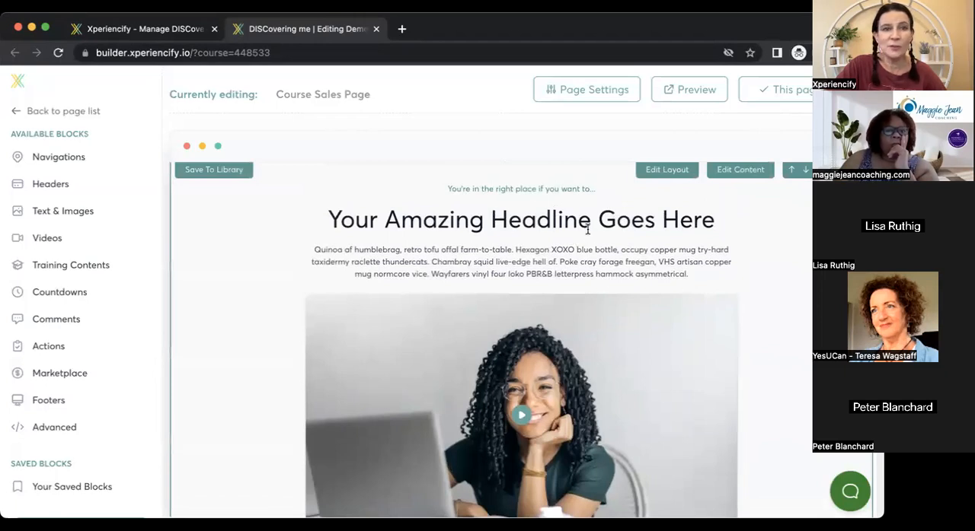
click(735, 173)
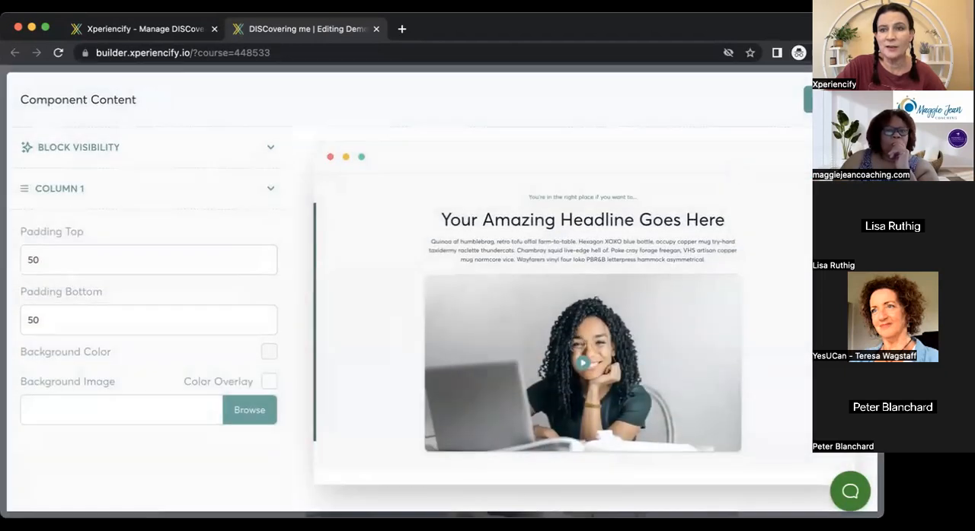
click(830, 100)
drag(830, 171, 828, 232)
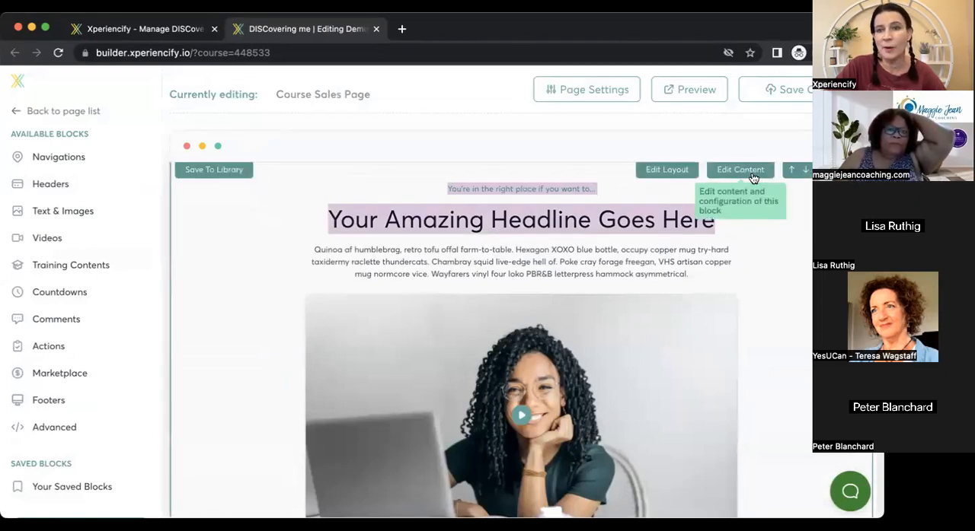
click(749, 174)
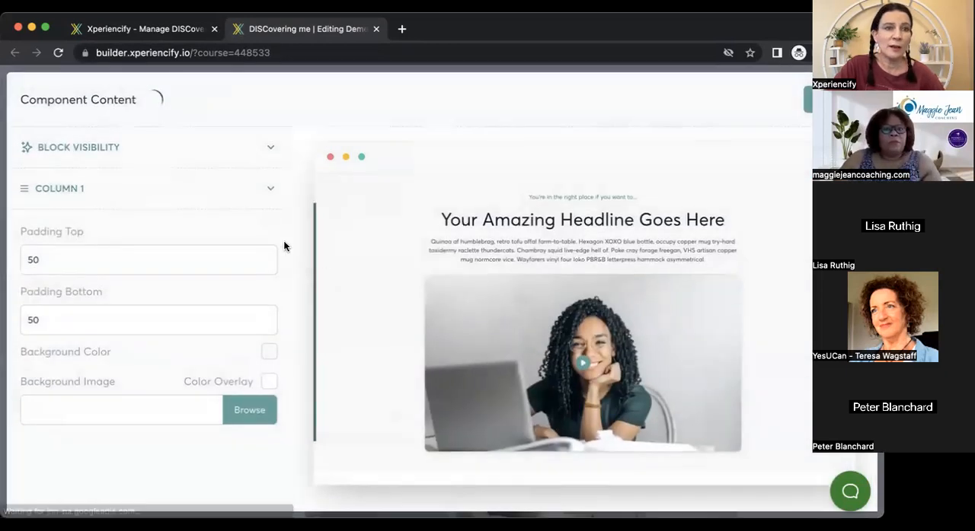
click(270, 190)
scroll(285, 200, down, 1)
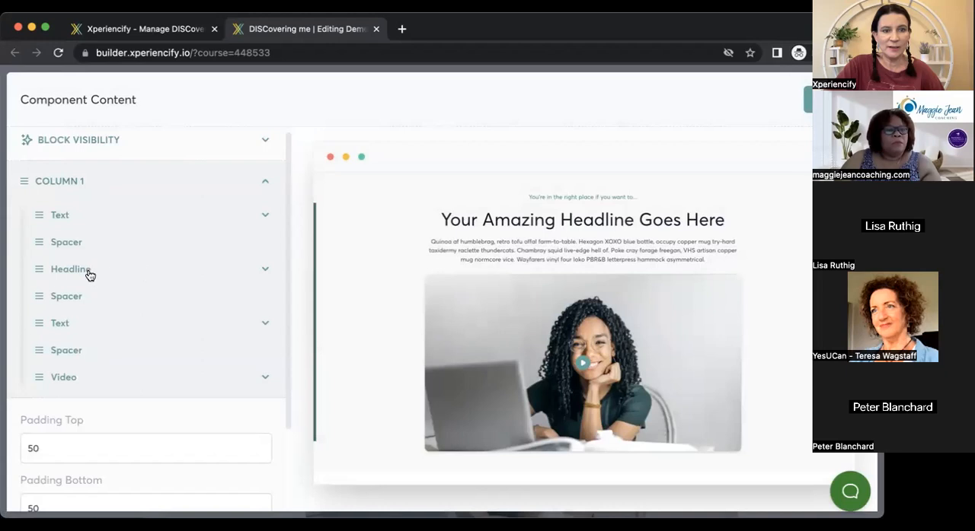
click(264, 270)
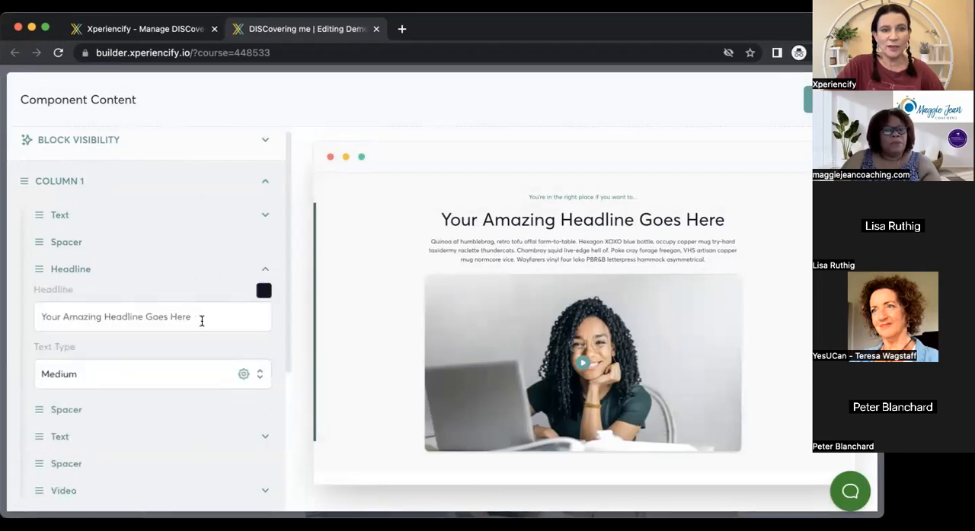
drag(201, 320, 5, 321)
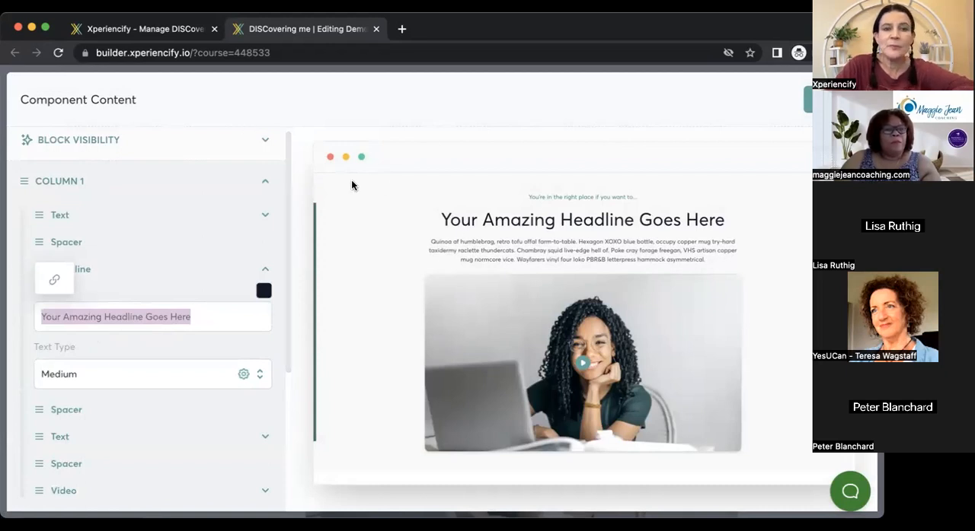
scroll(283, 244, down, 3)
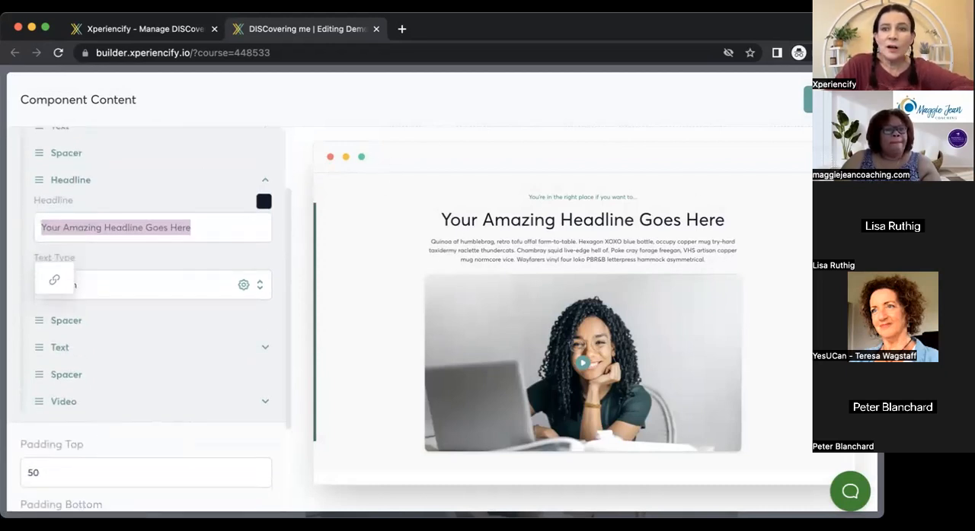
click(285, 232)
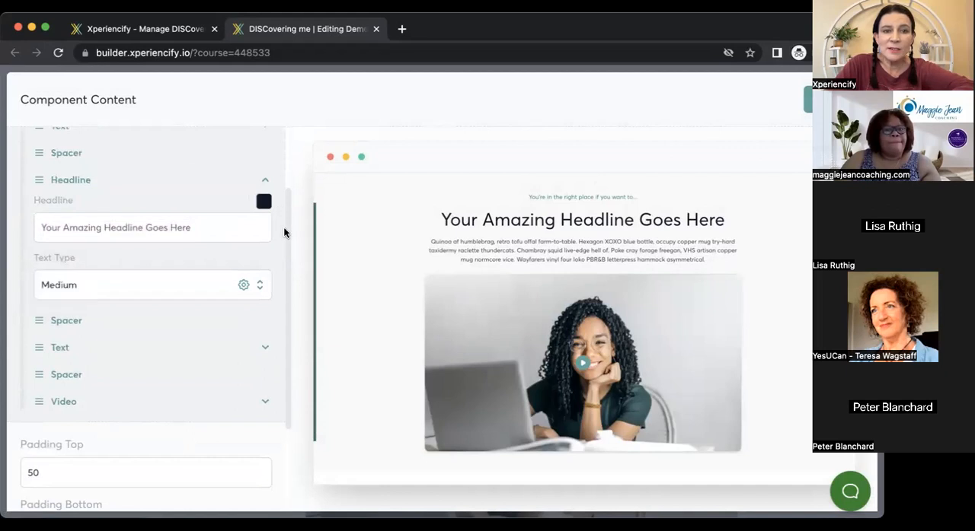
click(799, 111)
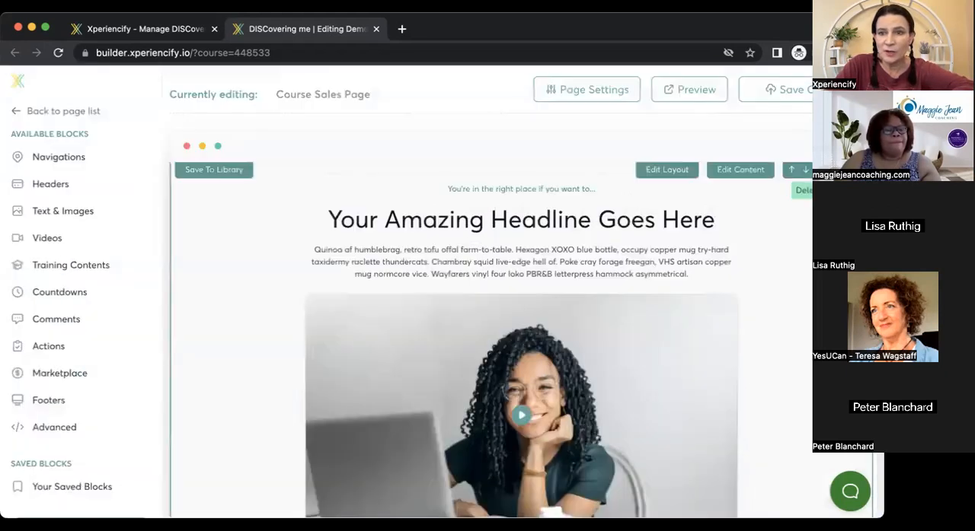
Open the content settings of the sales page block with the beach photo beside its text, and expand Column 1.
scroll(724, 152, down, 2)
scroll(500, 339, down, 3)
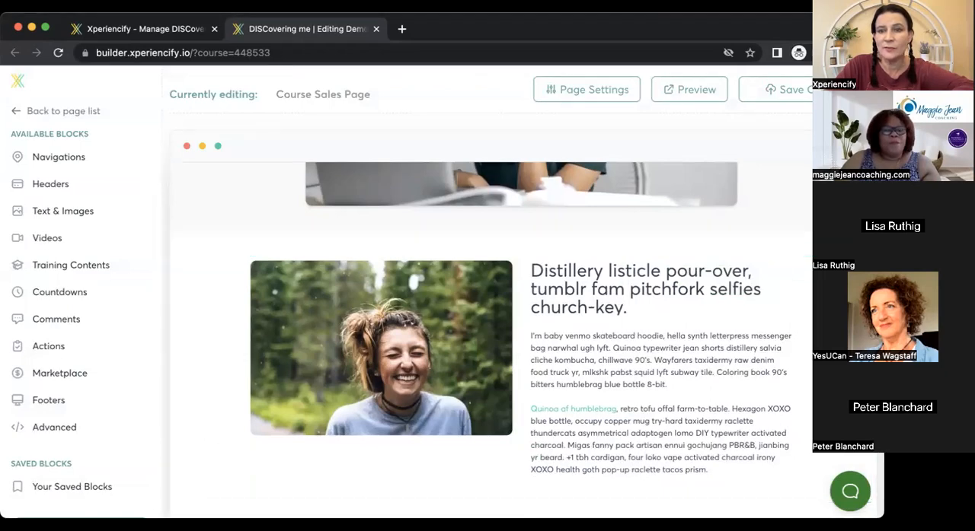
scroll(487, 327, down, 2)
scroll(487, 343, down, 8)
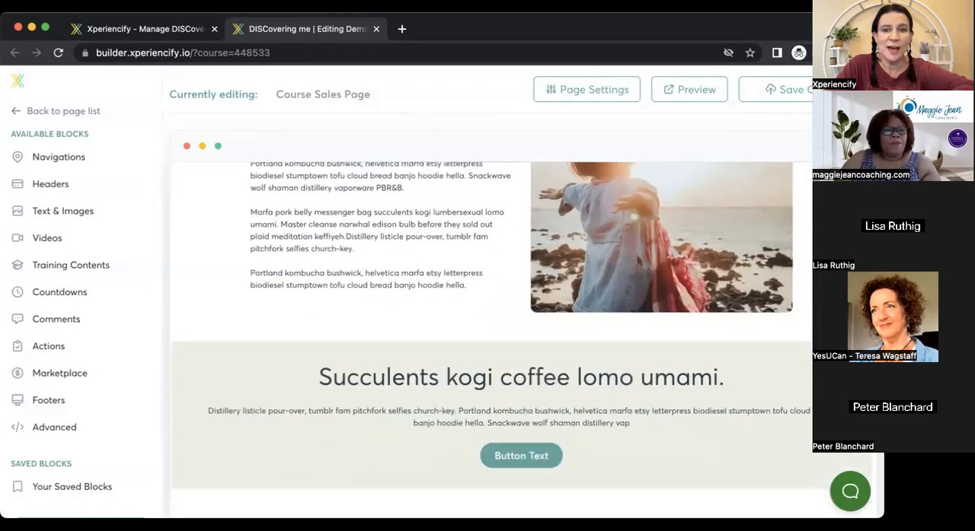
scroll(491, 343, down, 6)
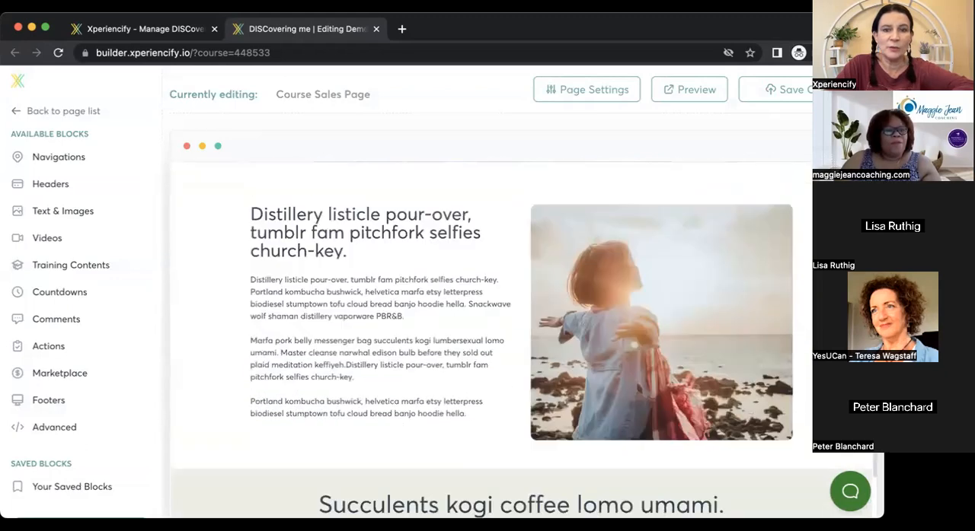
scroll(487, 342, down, 4)
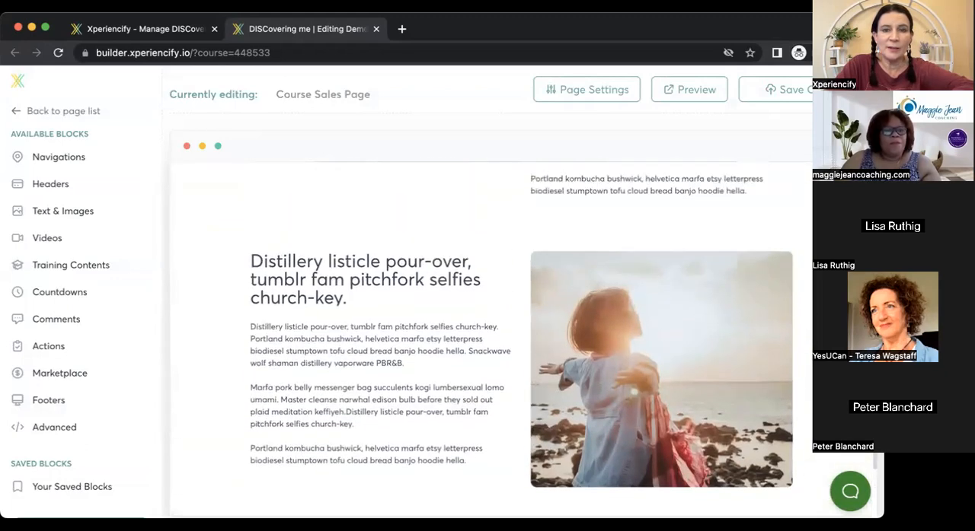
scroll(727, 257, down, 6)
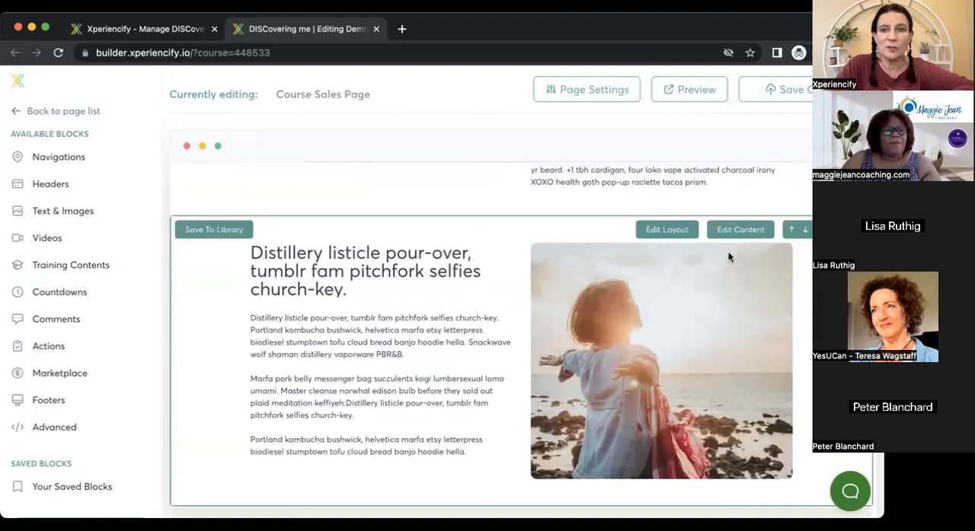
click(741, 229)
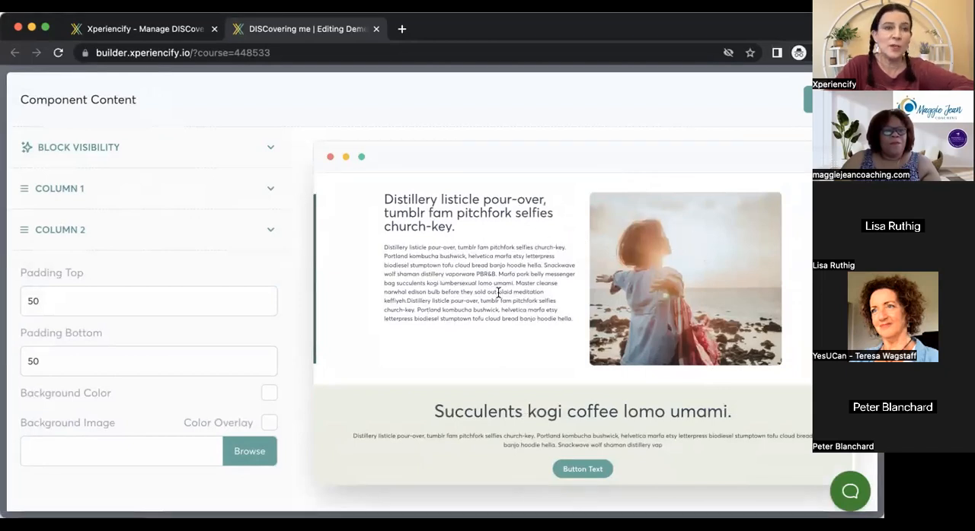
click(270, 192)
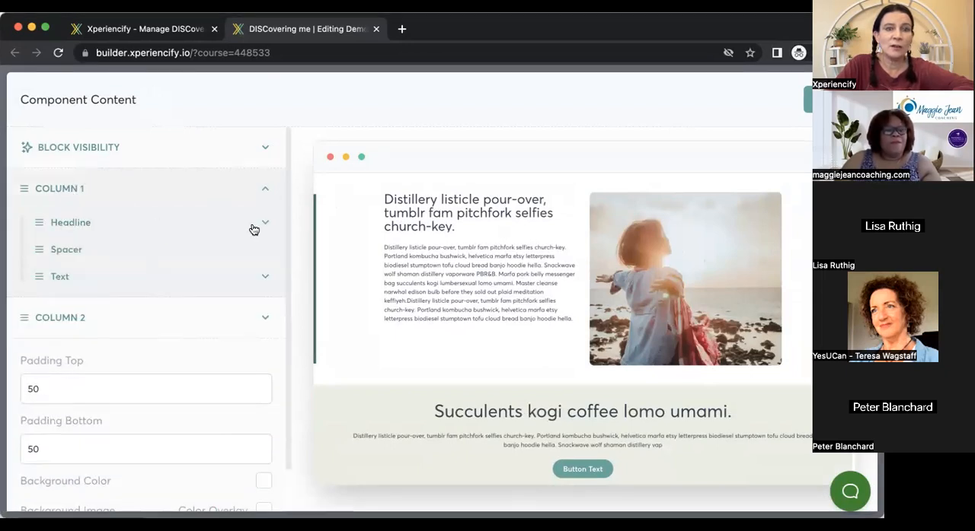
Set the Column 1 headline color of the beach photo block to blue #0F52BA.
click(263, 225)
drag(130, 289, 35, 264)
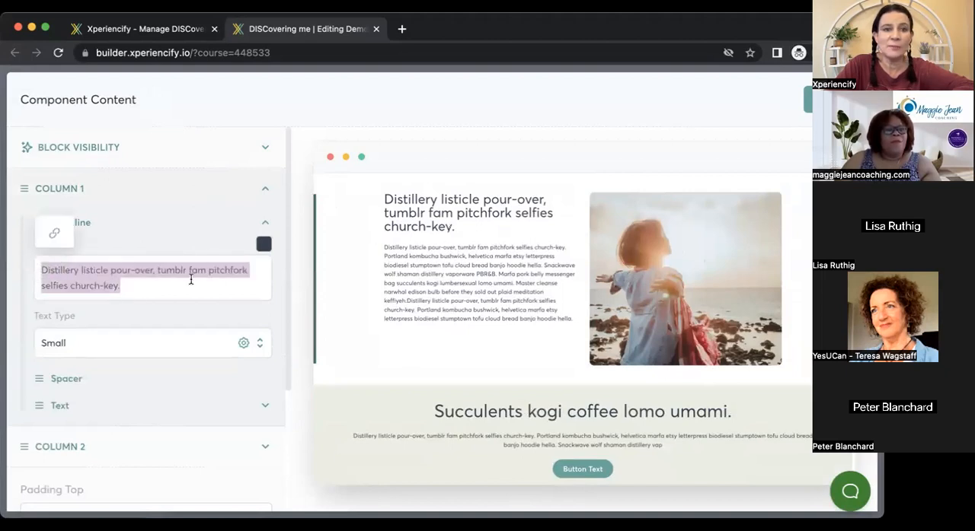
click(266, 225)
click(266, 227)
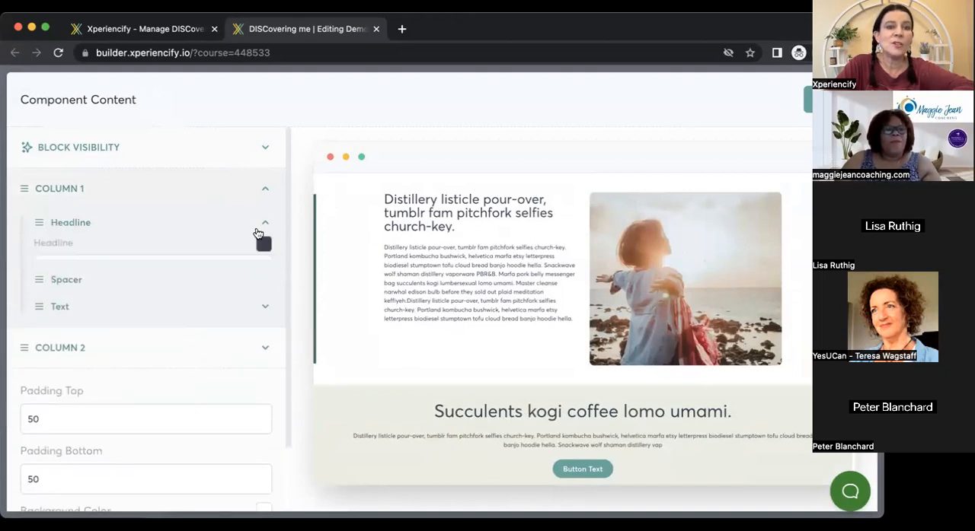
click(263, 244)
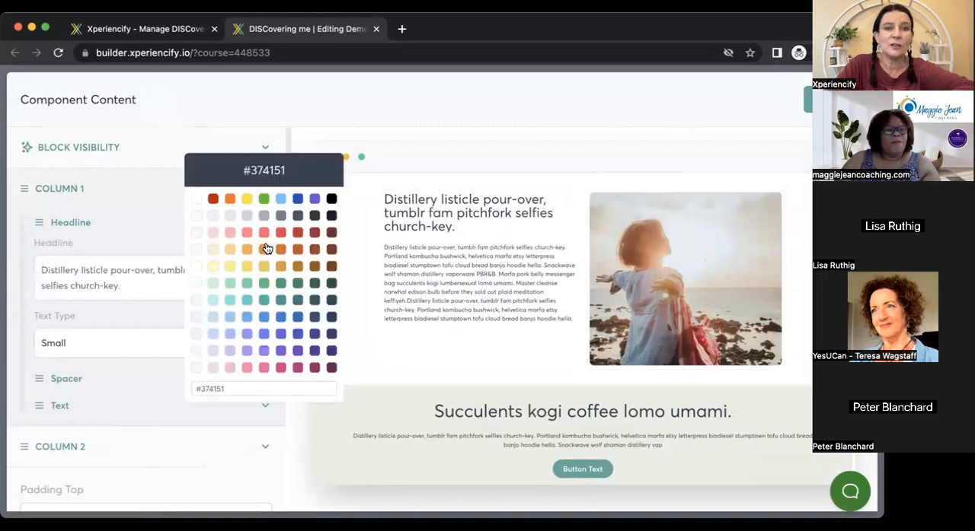
click(297, 200)
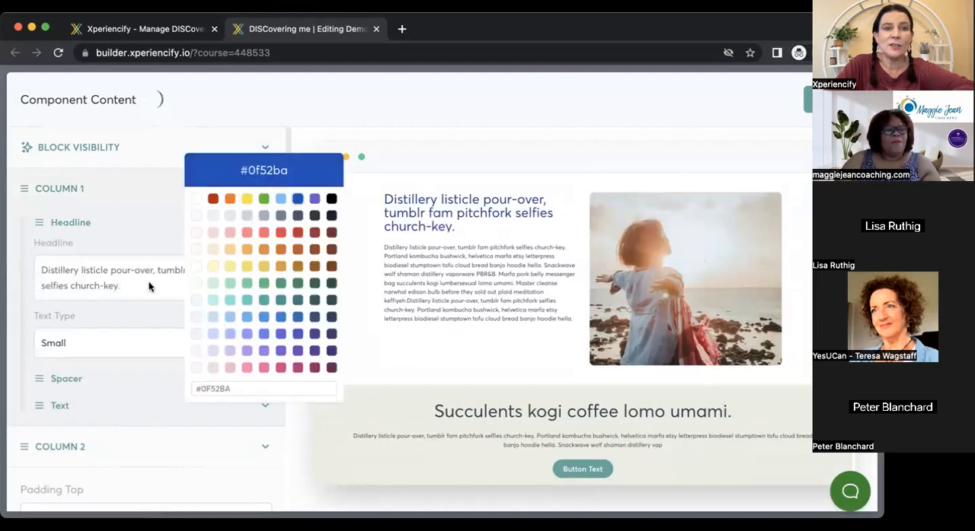
click(208, 260)
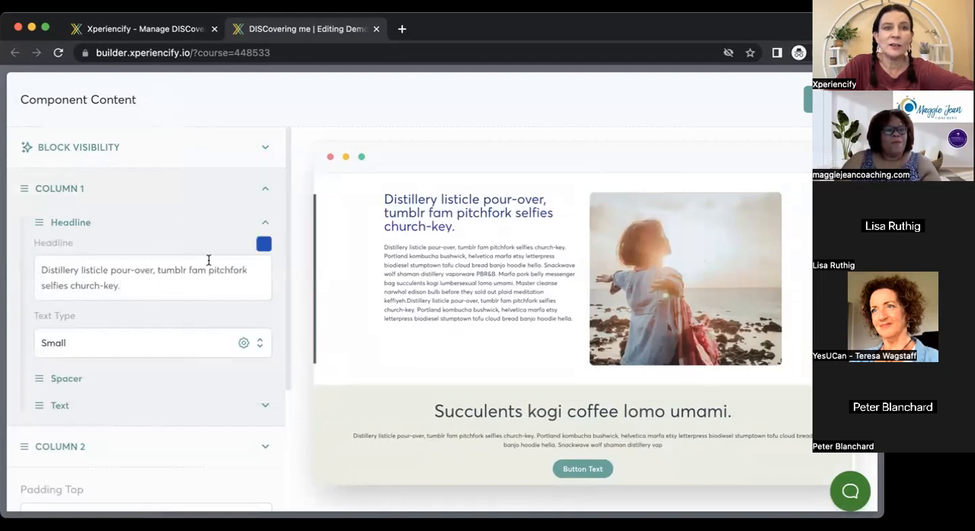
Change the color of the Column 1 body text below the headline to blue.
click(265, 222)
click(264, 276)
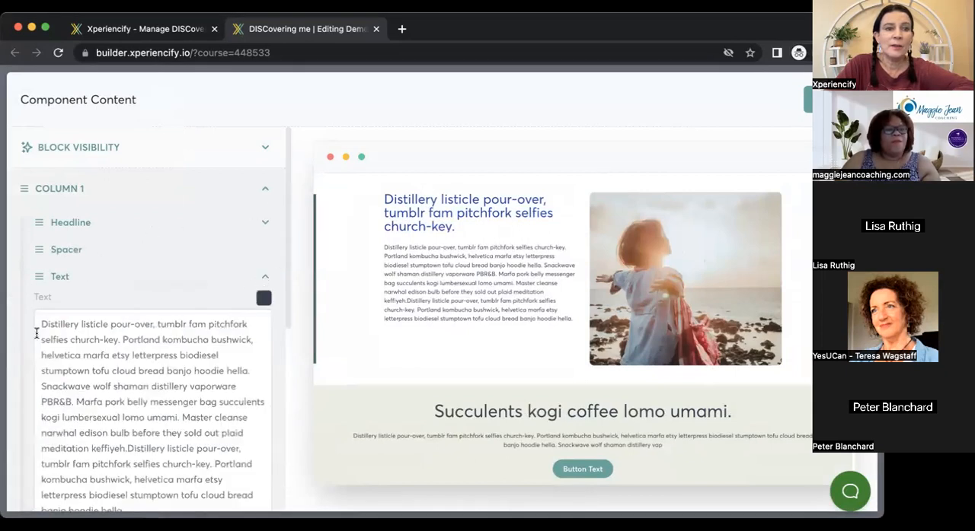
drag(38, 323, 186, 339)
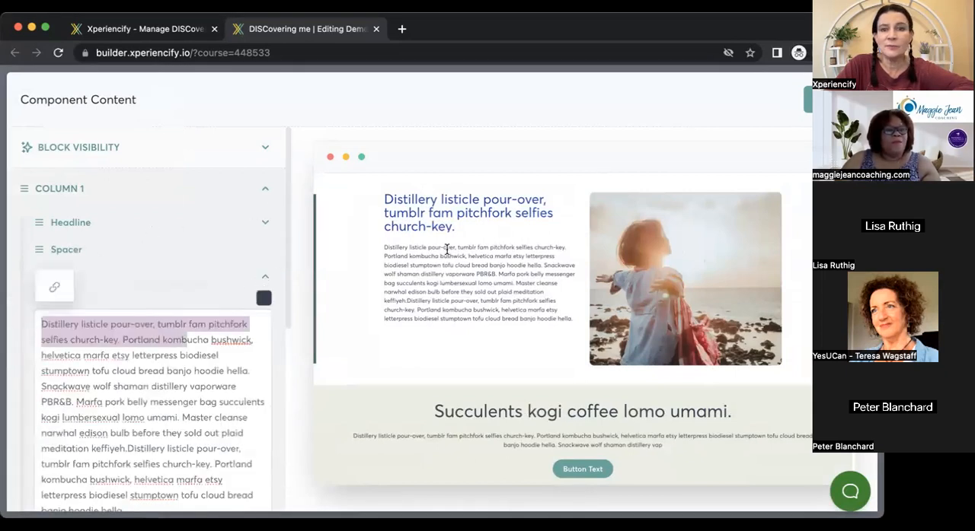
click(263, 297)
click(297, 145)
click(244, 286)
Set the beach photo block's background color to light blue #BEE3F8 and leave the component content editor.
drag(287, 288, 294, 469)
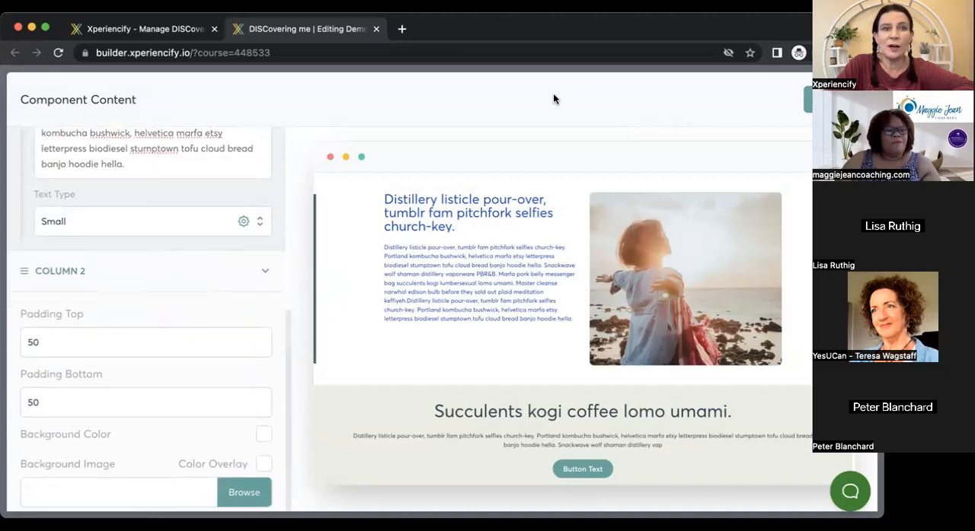
click(79, 29)
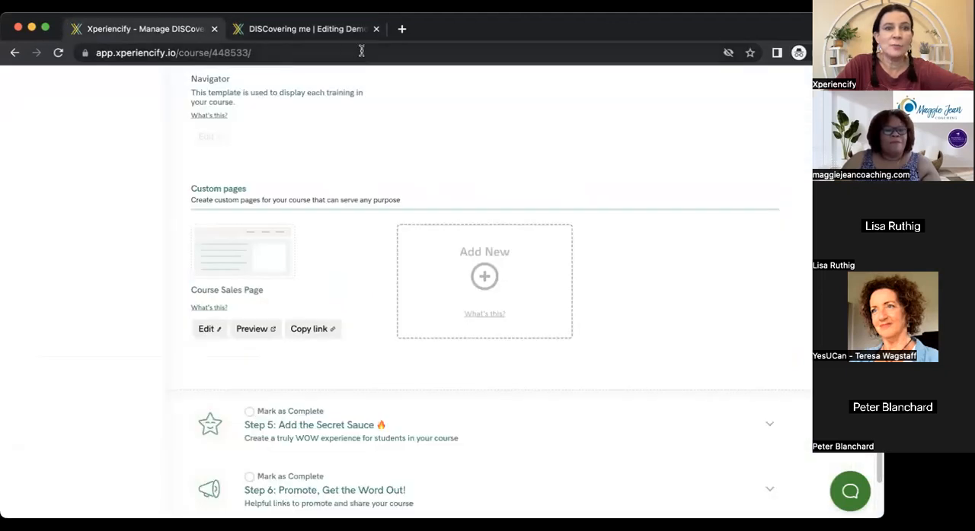
click(319, 37)
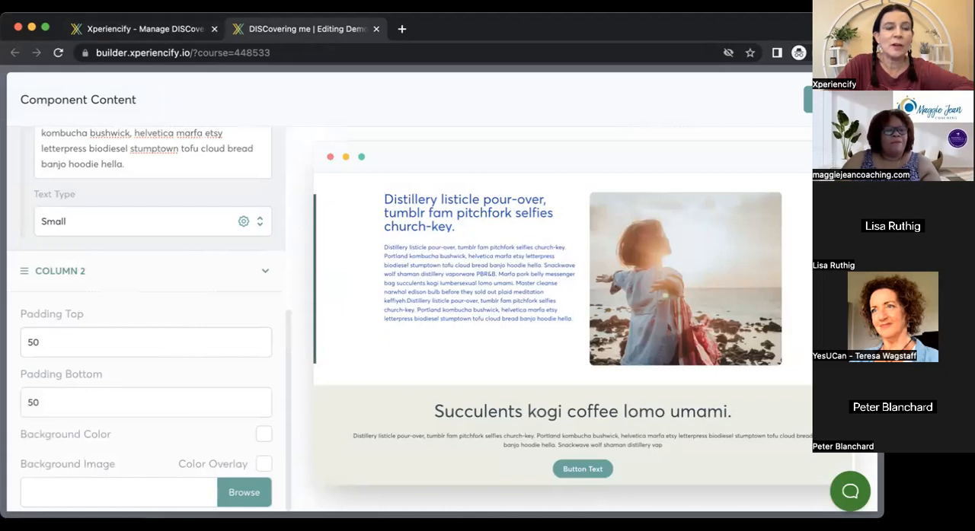
click(264, 435)
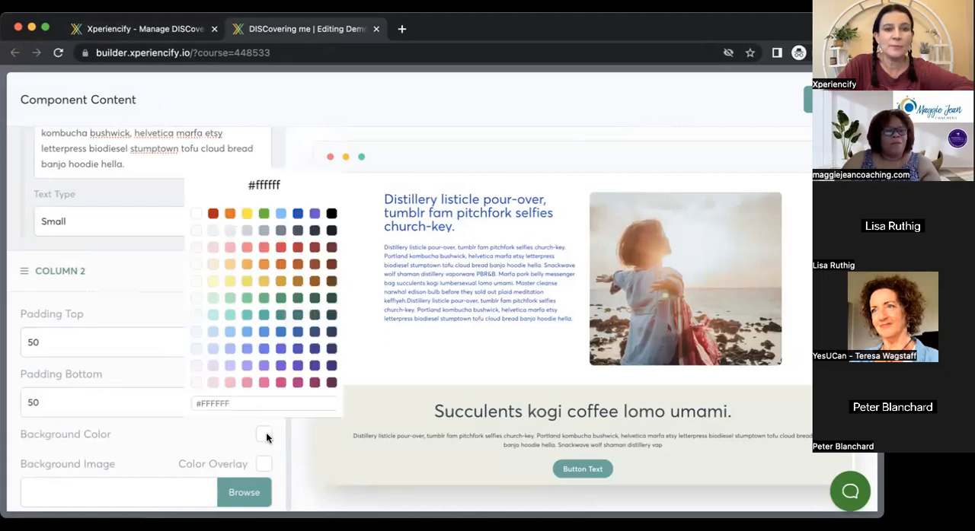
click(213, 335)
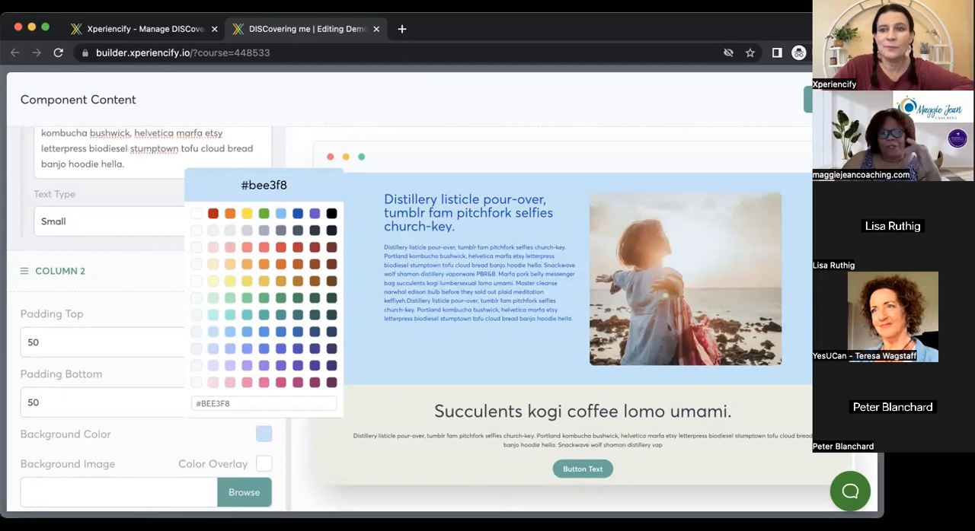
click(563, 327)
scroll(563, 328, up, 10)
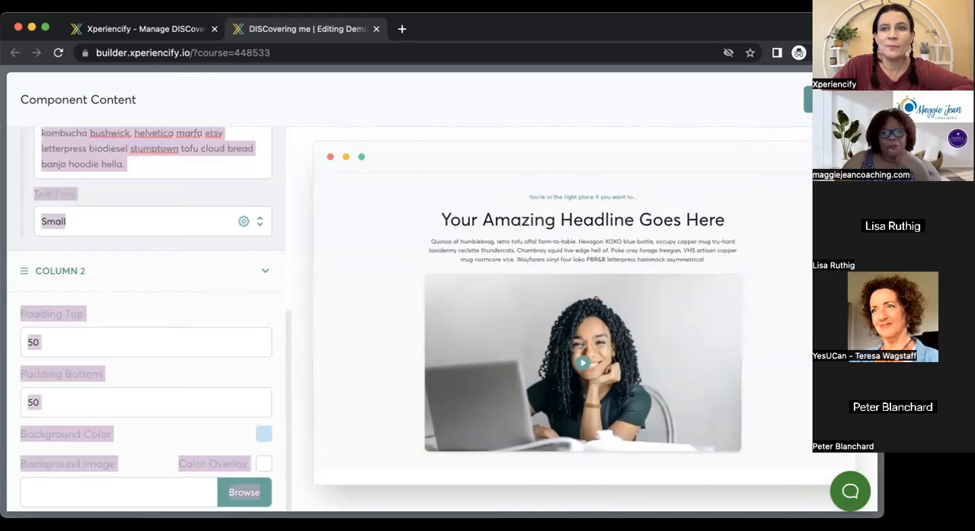
click(808, 100)
scroll(521, 339, up, 9)
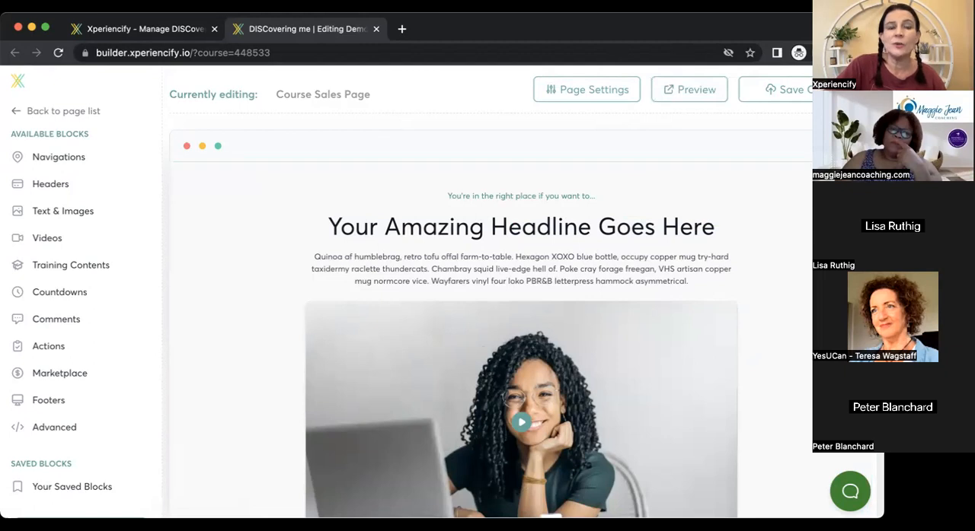
Return to the page list, open the global Marketplace page in the builder and look over its banner and course listing.
click(80, 114)
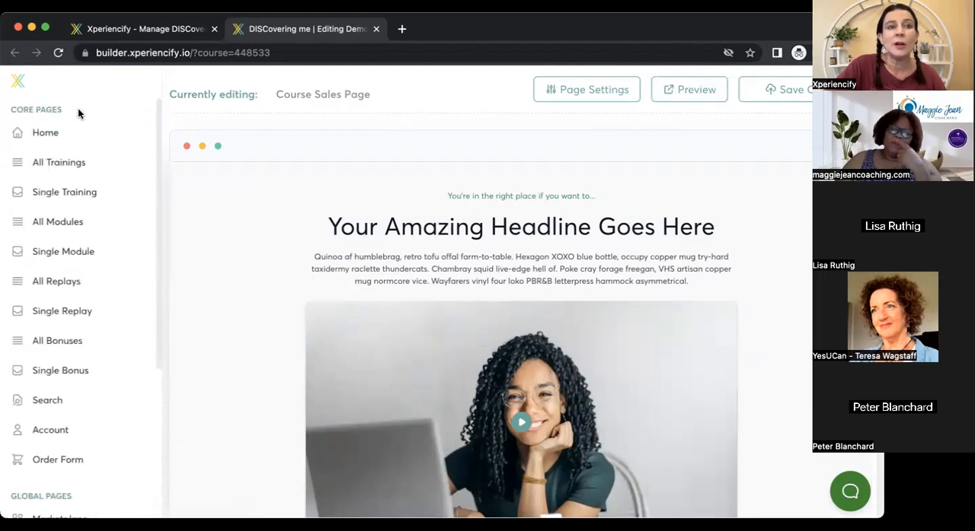
drag(157, 309, 156, 381)
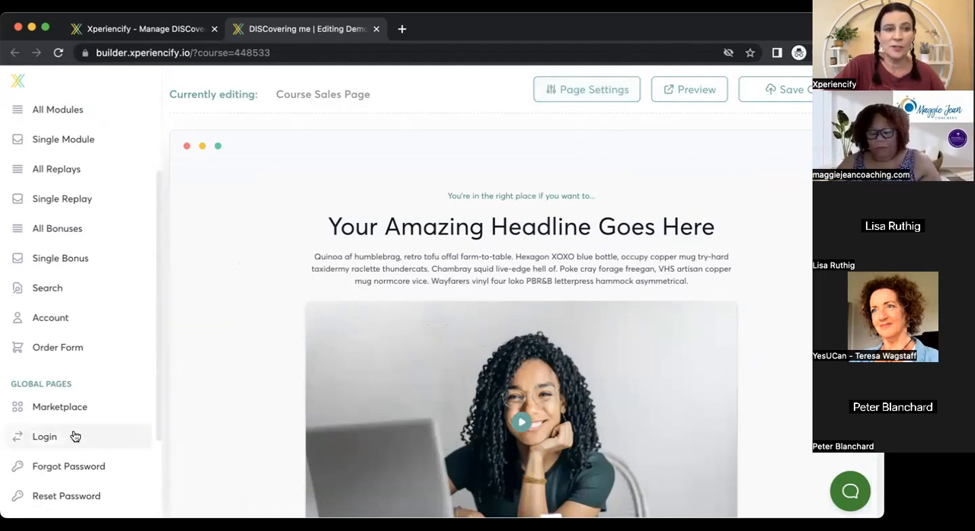
click(66, 411)
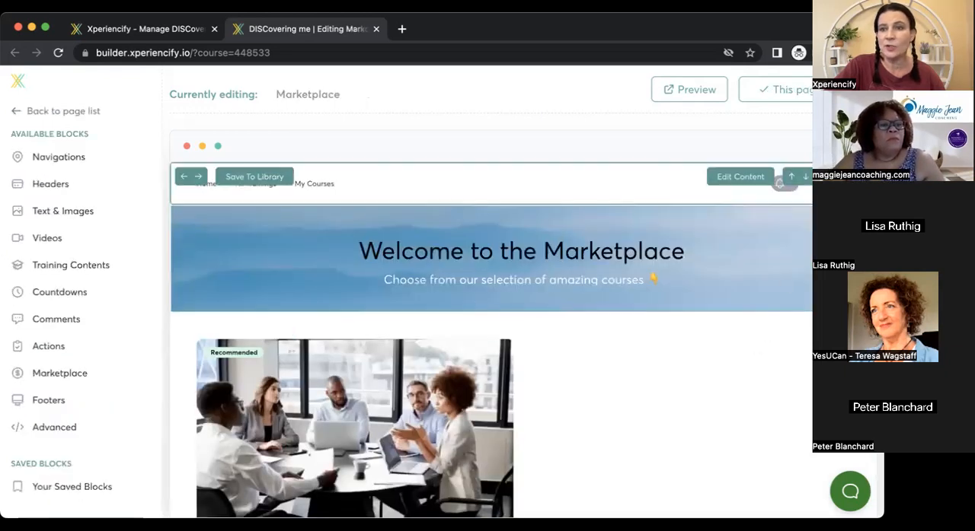
scroll(634, 397, down, 3)
scroll(439, 258, up, 2)
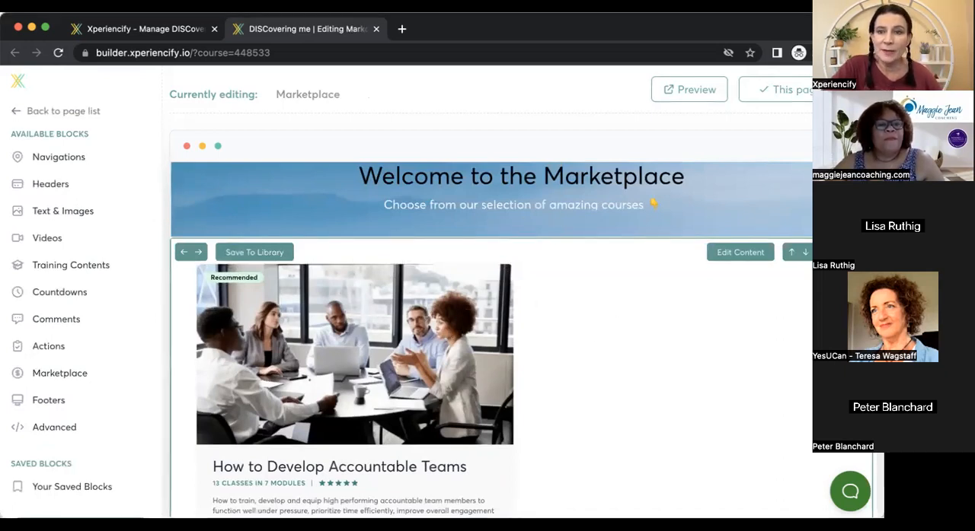
Look over the course card on the Marketplace page and return to the builder's page list.
scroll(543, 254, down, 3)
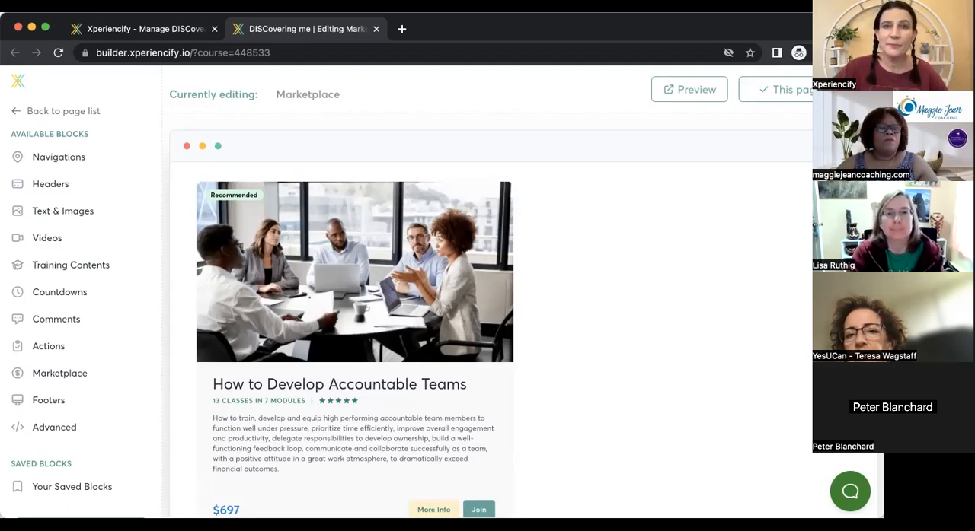
mouse_move(805, 258)
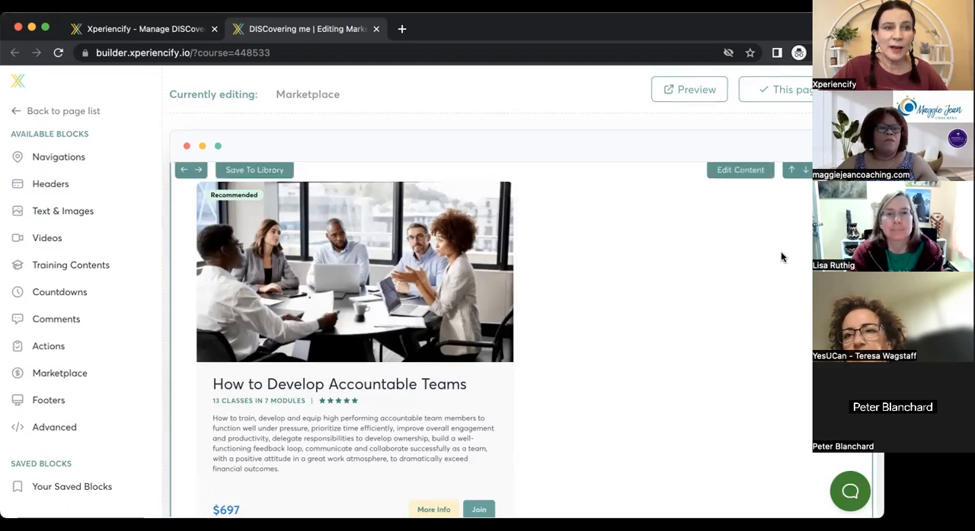
click(93, 112)
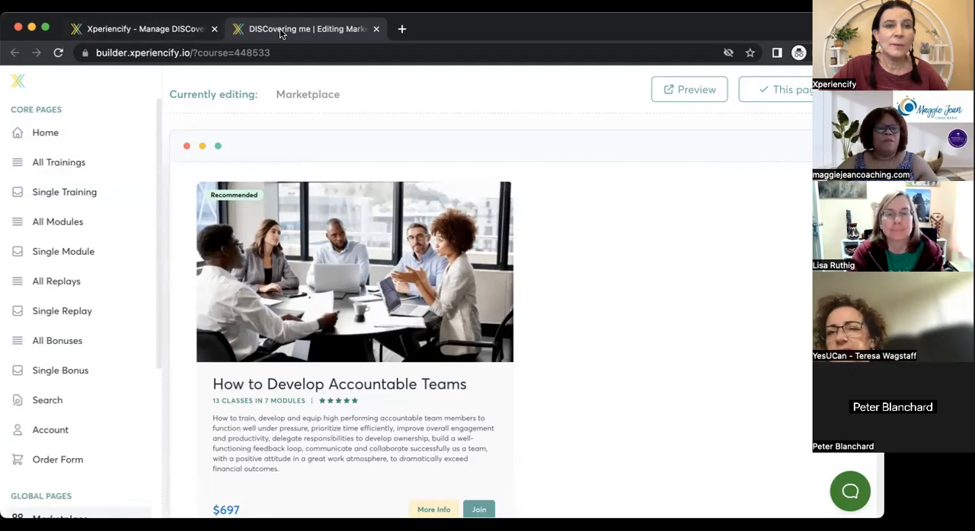
Switch to the course management page, open the forum in student preview and dismiss the preview mode welcome message.
click(179, 28)
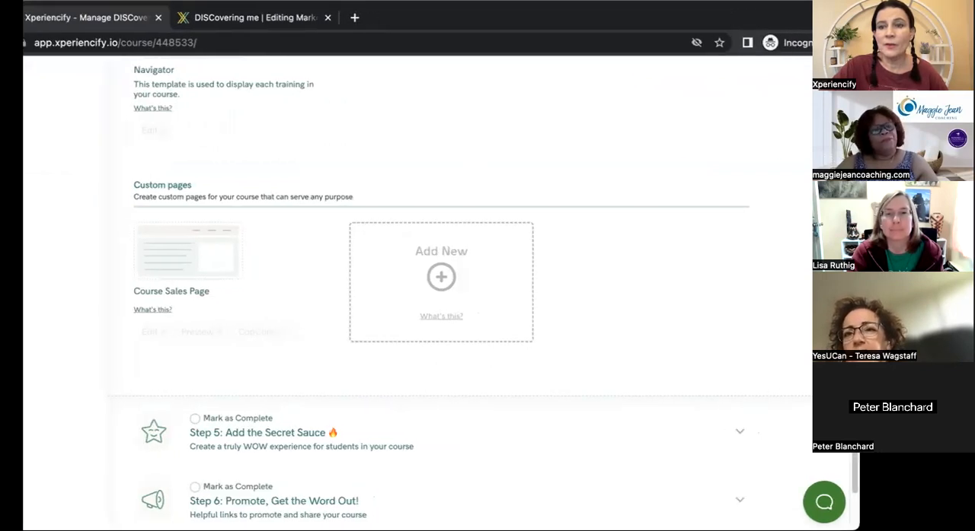
scroll(441, 289, up, 10)
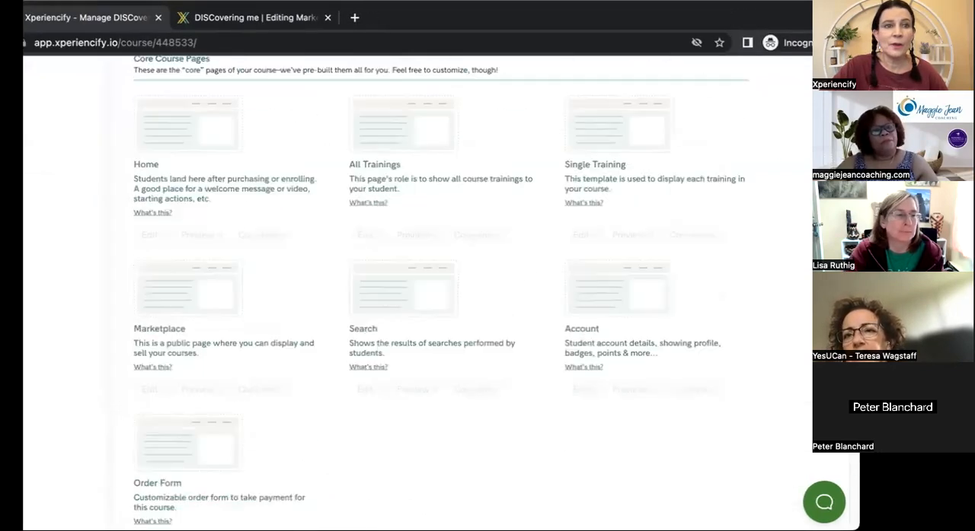
scroll(442, 290, up, 10)
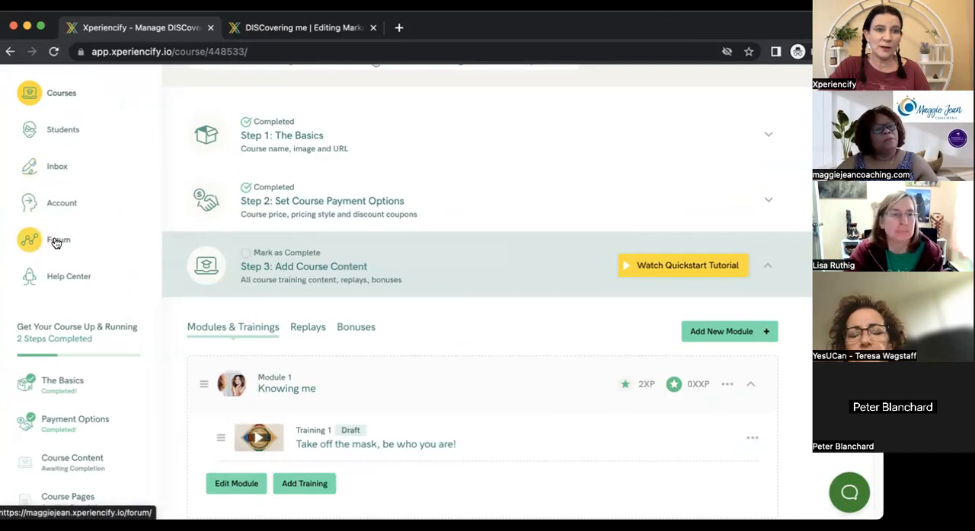
click(56, 242)
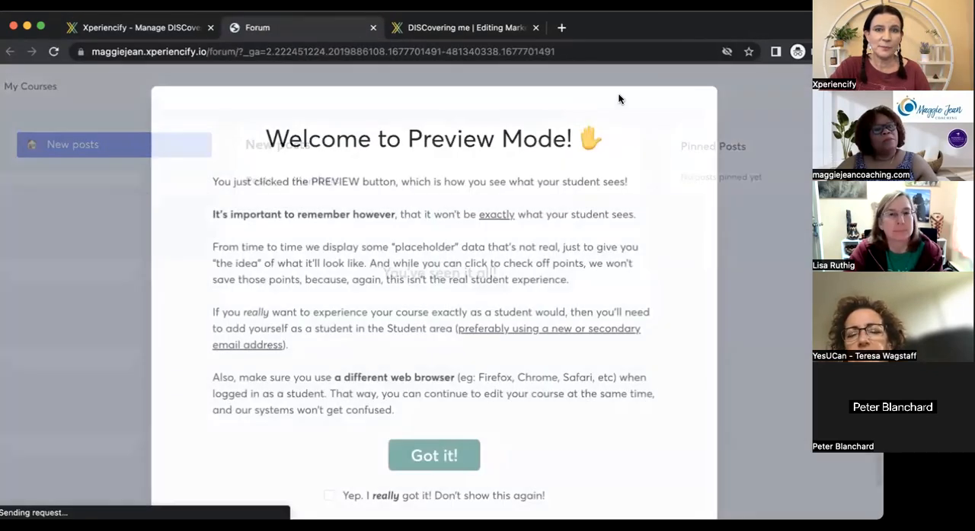
click(515, 80)
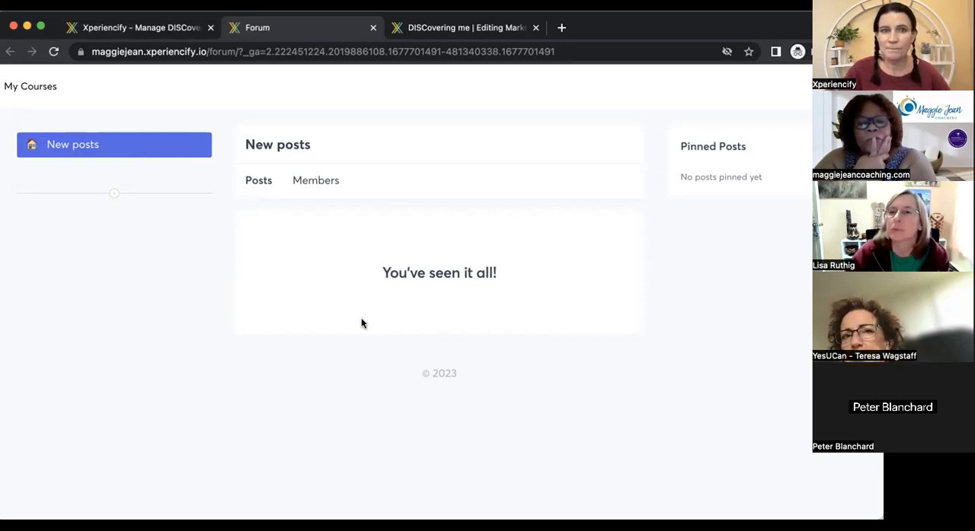
Return to course management, open the account settings and look through them down to the module visibility and timezone options.
click(122, 36)
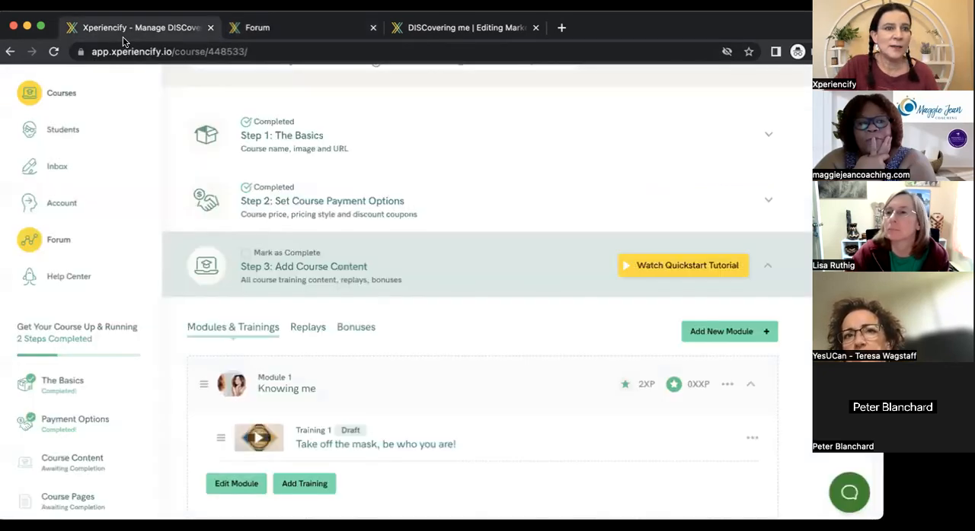
click(64, 204)
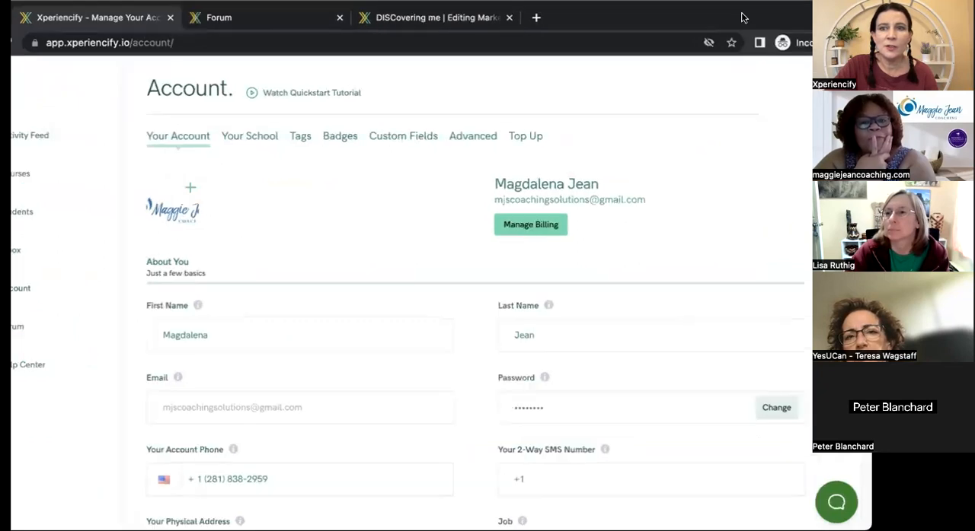
scroll(389, 312, down, 7)
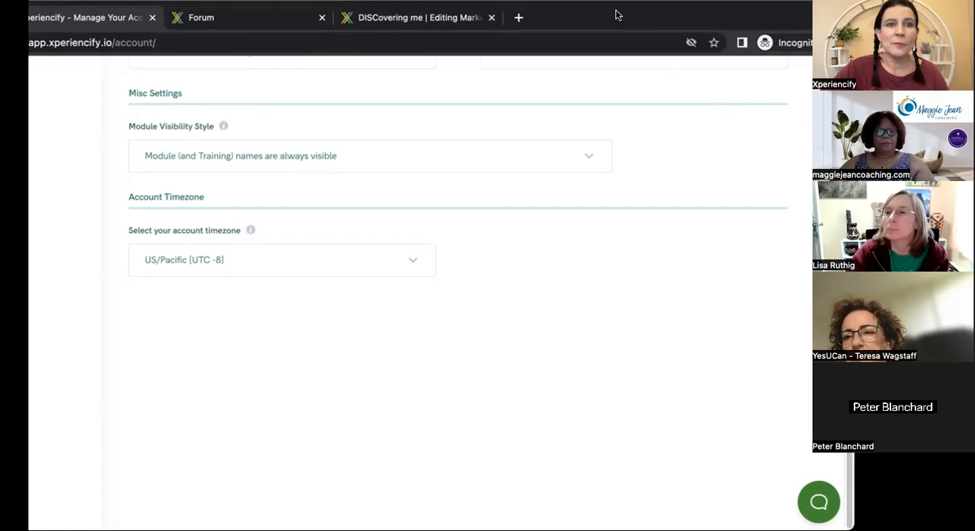
Return to the Marketplace page in the builder and examine its banner, course card and footer.
click(431, 23)
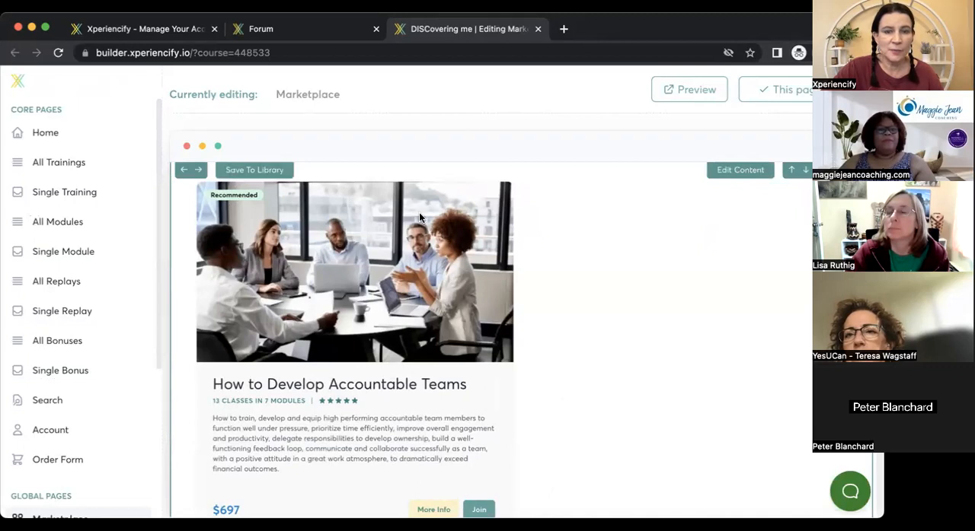
scroll(419, 228, down, 3)
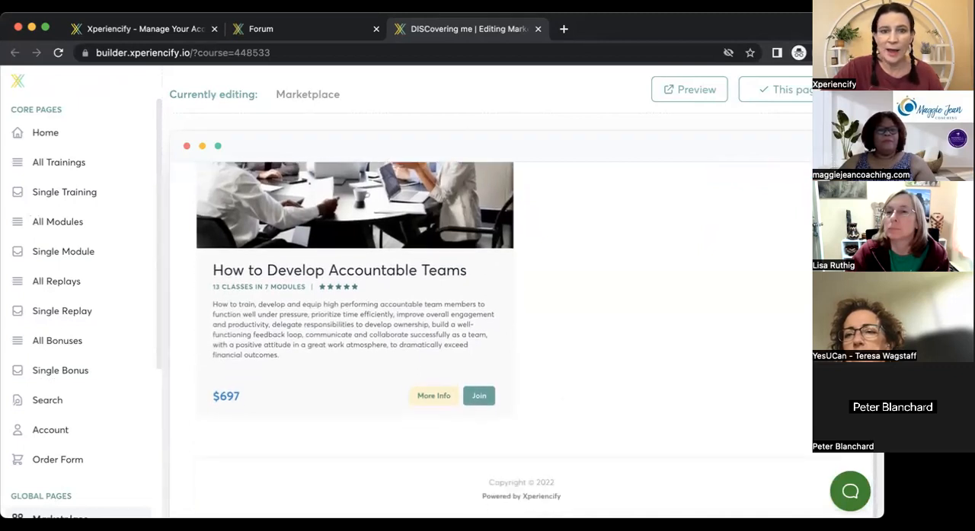
scroll(491, 335, up, 3)
scroll(491, 335, down, 3)
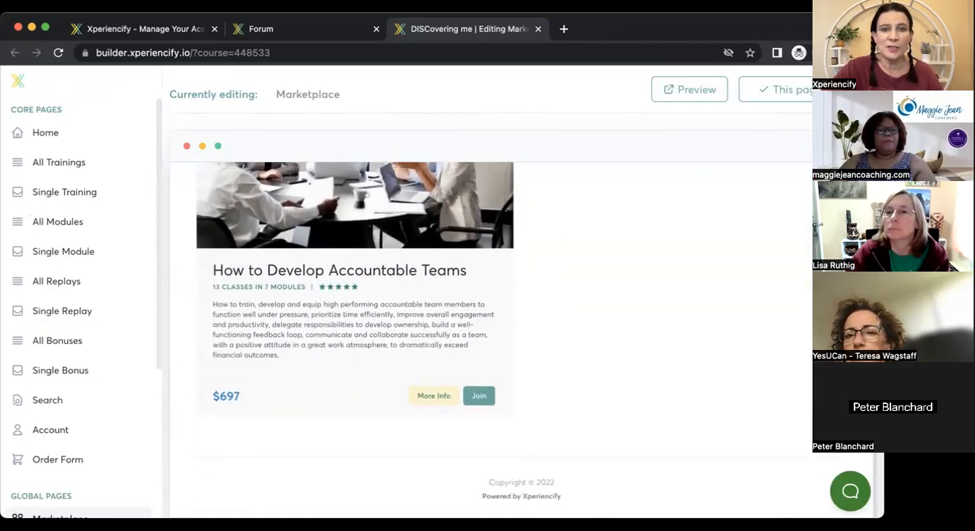
scroll(491, 335, up, 3)
scroll(565, 235, down, 2)
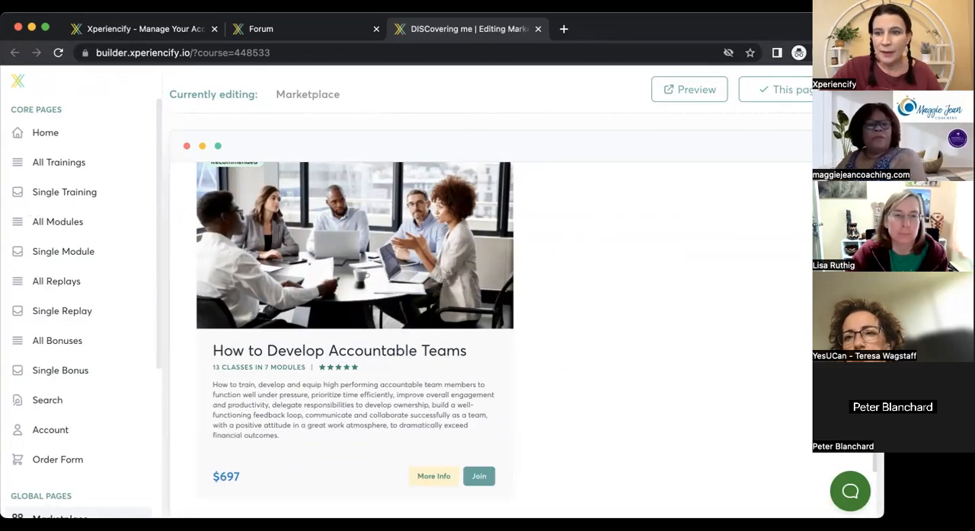
scroll(491, 335, up, 3)
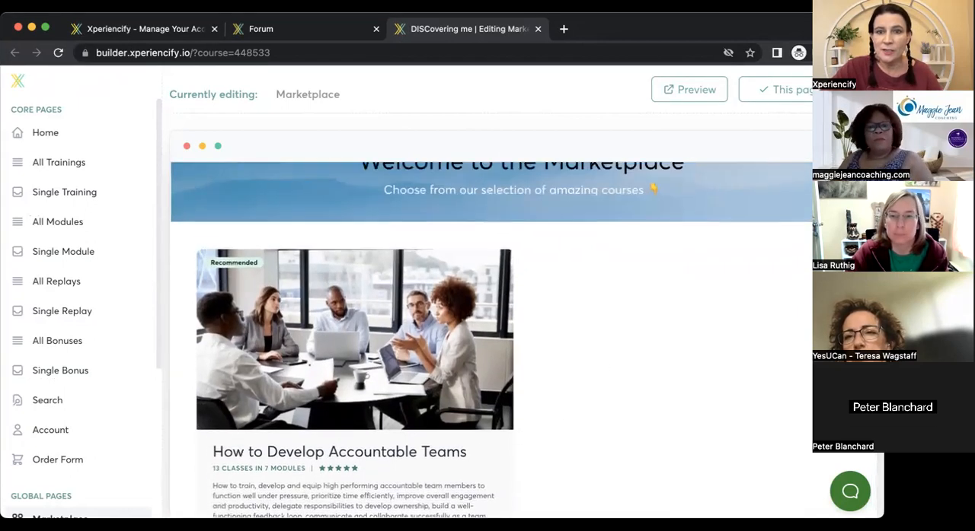
scroll(491, 341, down, 1)
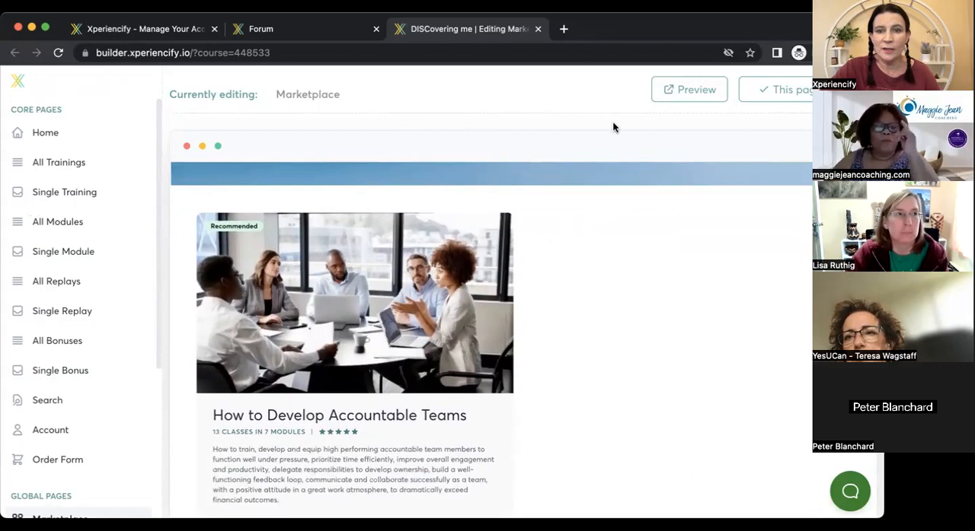
Open the Marketplace course listing block for content editing and expand its Data settings to reach the course selection.
mouse_move(783, 213)
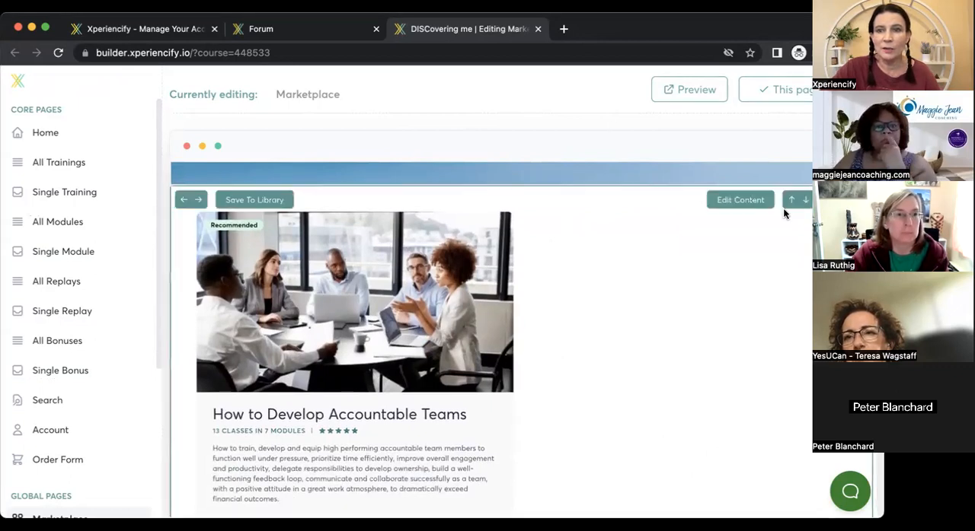
click(739, 200)
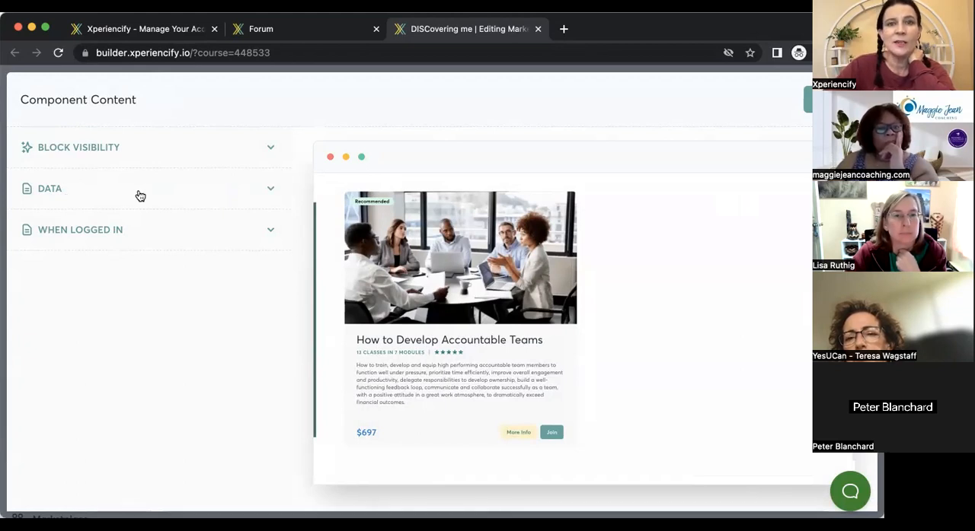
click(270, 188)
mouse_move(288, 182)
mouse_down()
mouse_move(286, 219)
mouse_move(287, 200)
mouse_up()
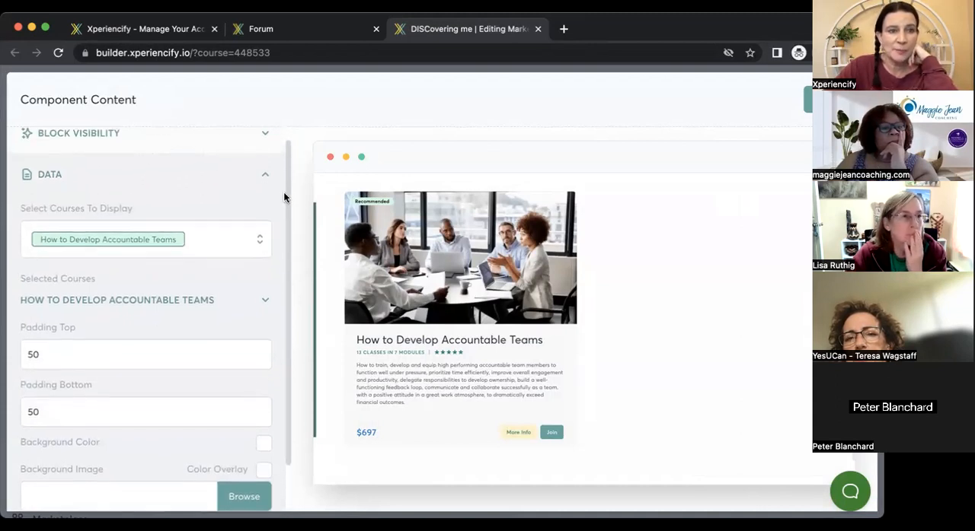
click(265, 181)
click(265, 185)
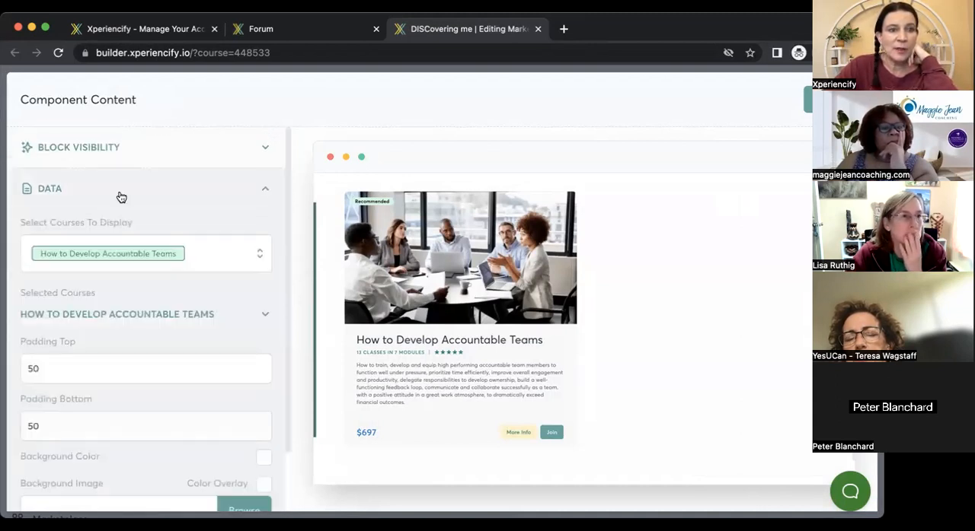
drag(287, 202, 289, 232)
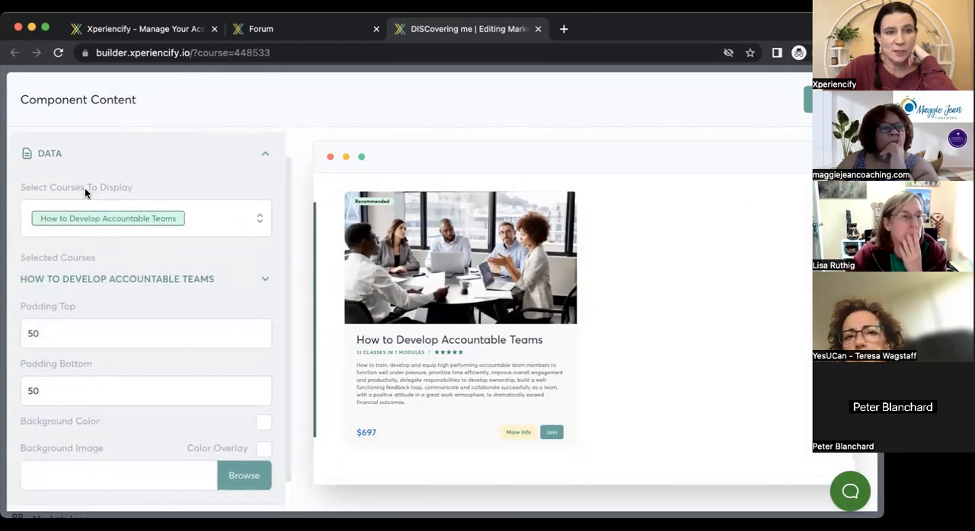
Try adding DISCovering me to the courses displayed in the Marketplace block, and remove it again.
click(261, 223)
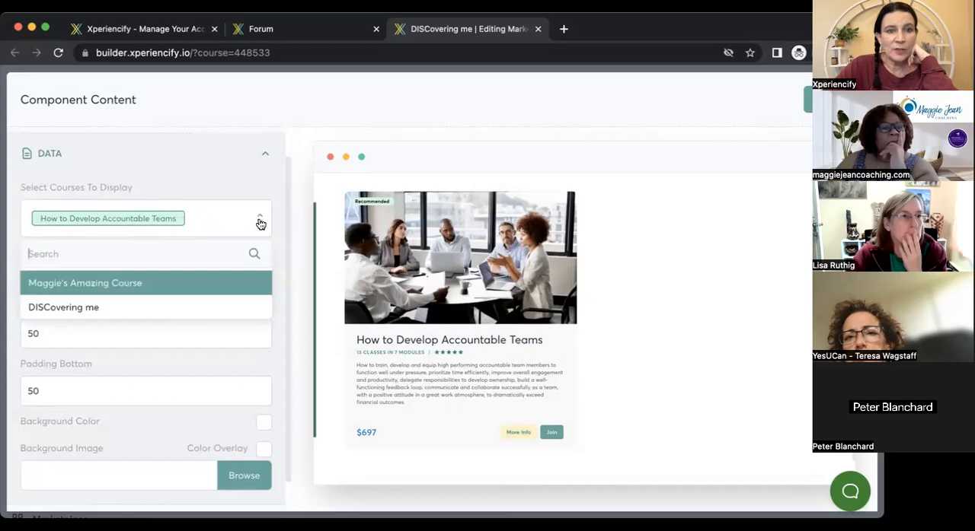
click(80, 306)
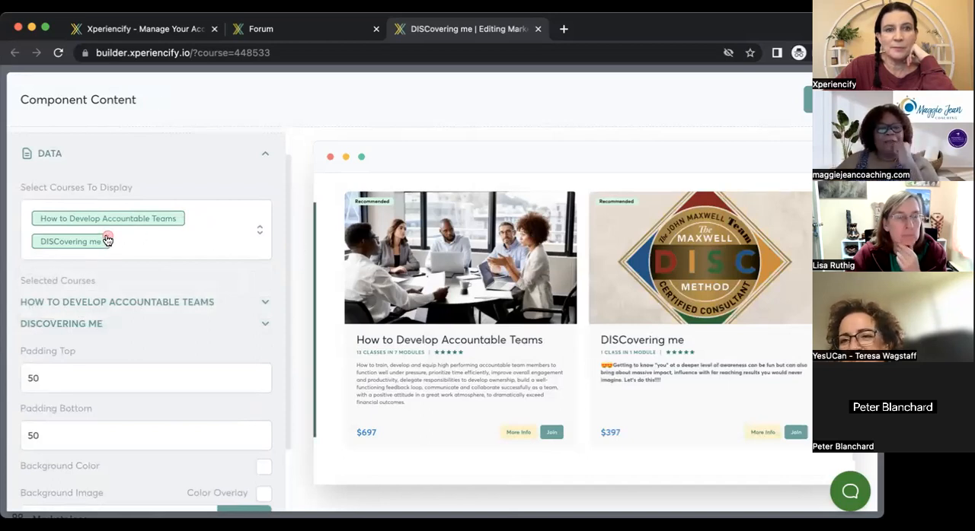
click(108, 241)
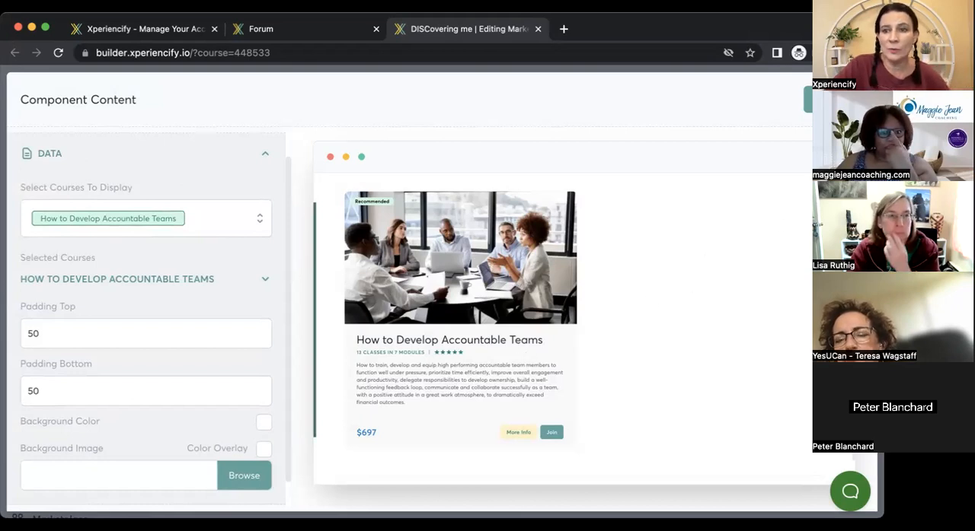
Look over the Marketplace preview and expand the settings of the selected course How to Develop Accountable Teams.
scroll(475, 342, down, 2)
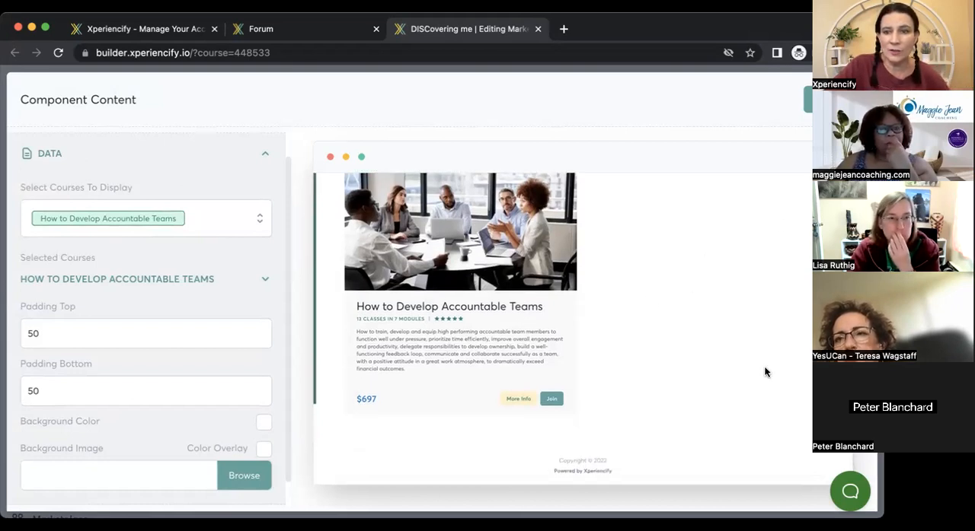
scroll(632, 290, up, 5)
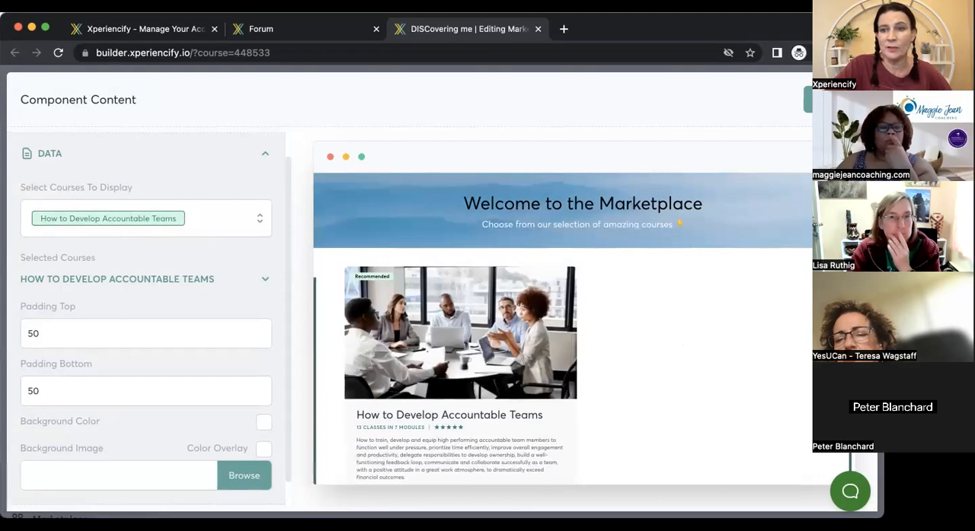
scroll(494, 409, down, 5)
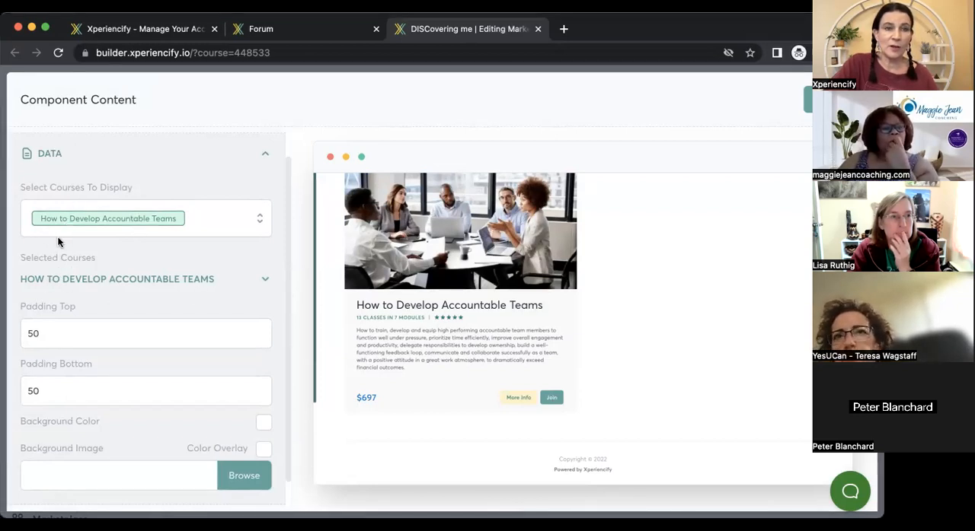
click(61, 282)
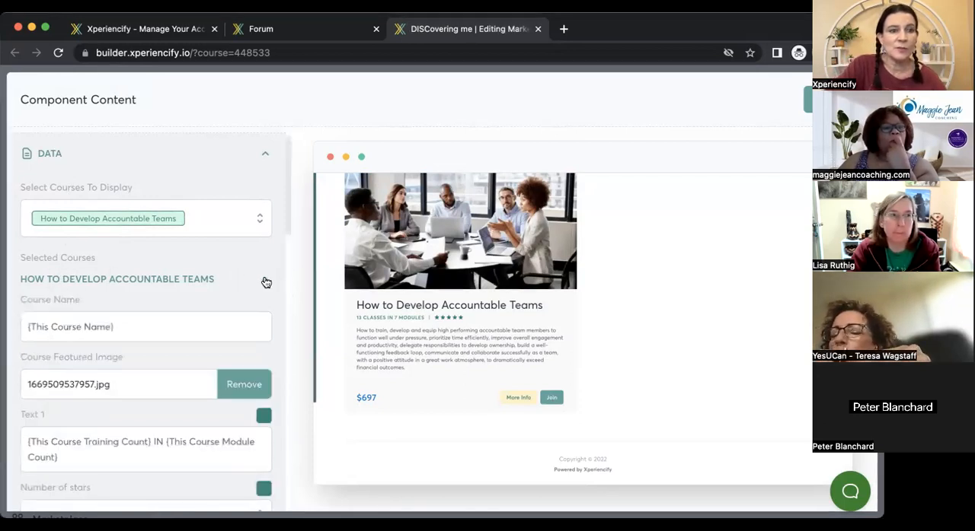
click(265, 282)
scroll(266, 282, down, 1)
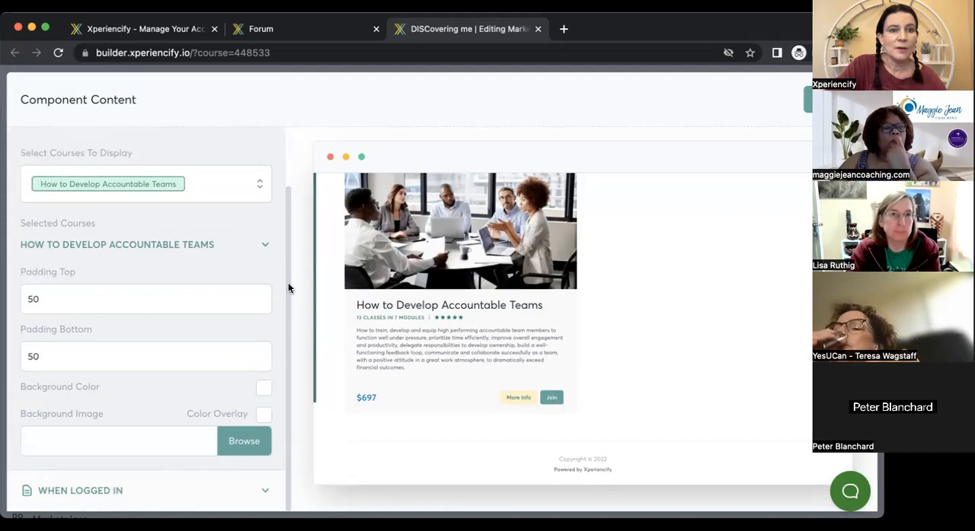
click(264, 247)
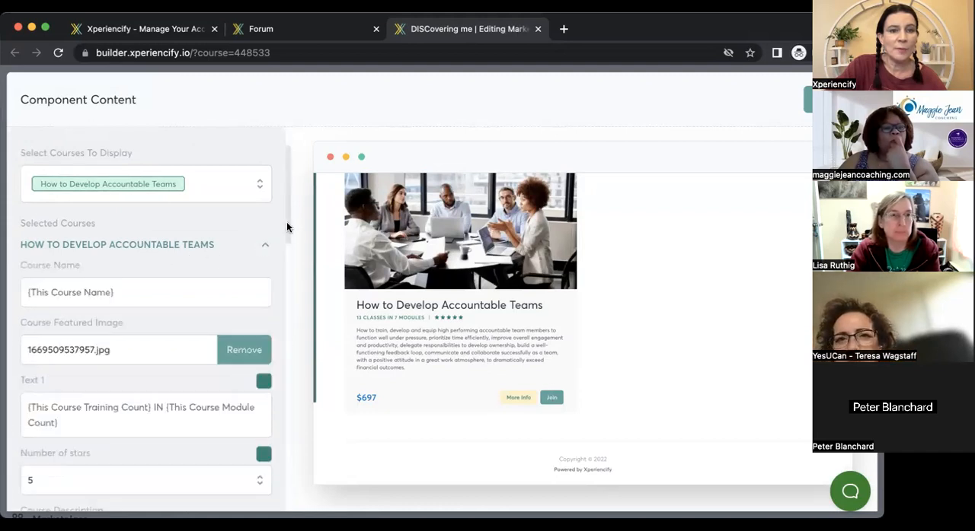
Look through the How to Develop Accountable Teams card settings, from course name, image, stars, description and price to the badge settings.
scroll(287, 227, down, 4)
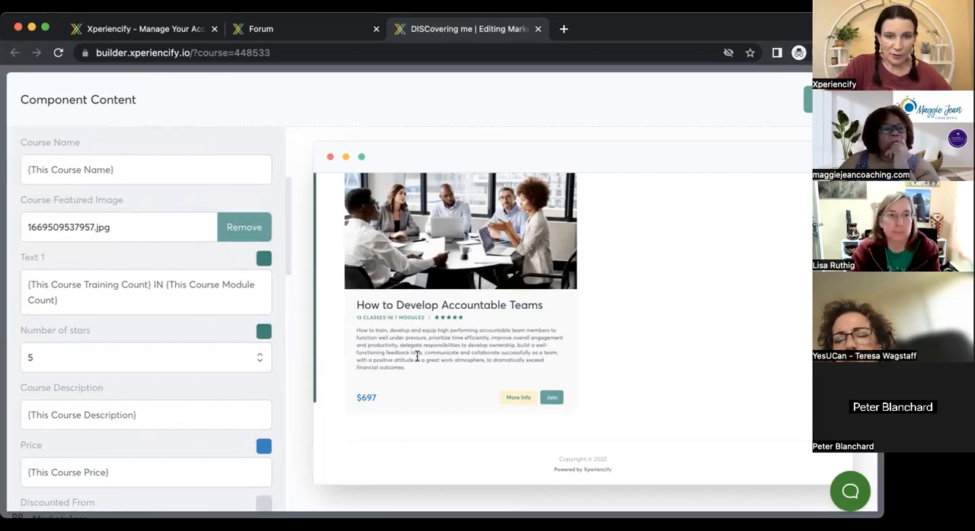
drag(285, 242, 289, 270)
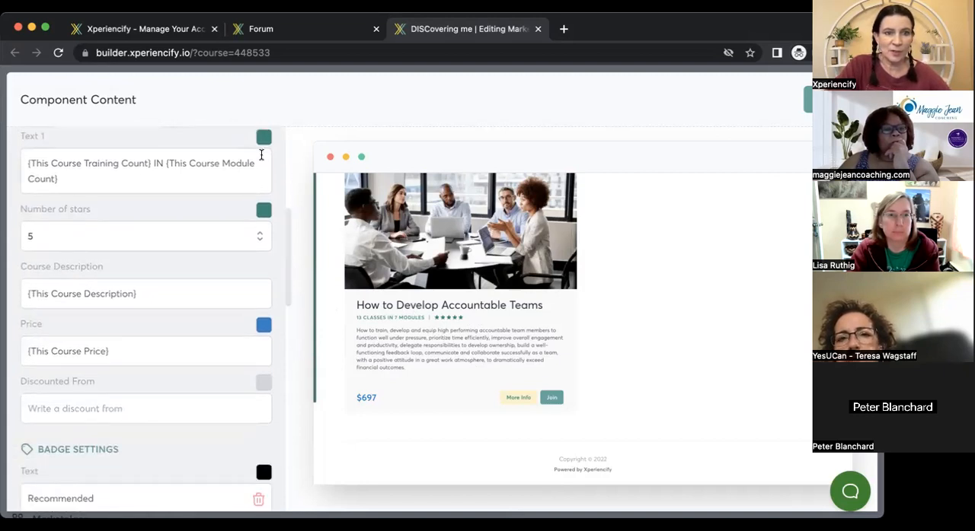
scroll(287, 242, down, 1)
drag(286, 241, 292, 351)
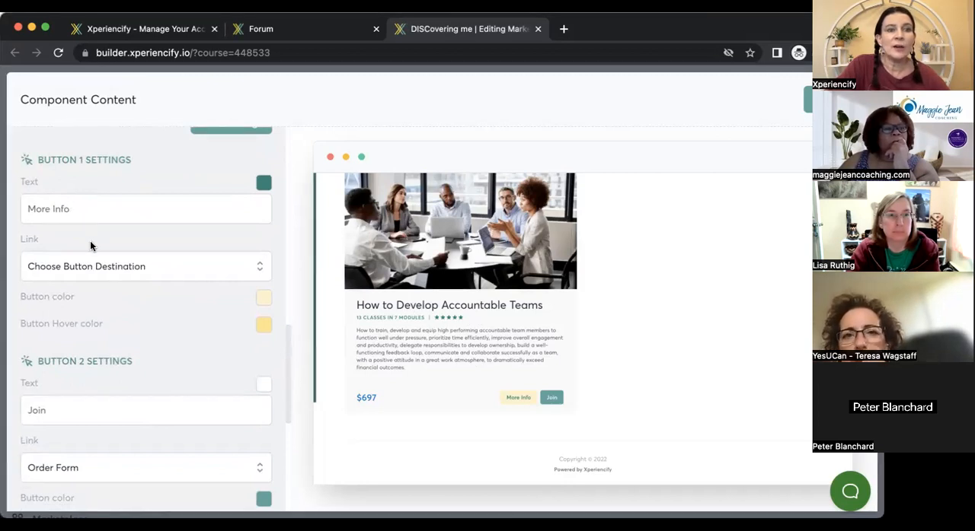
Show the link destinations available for the course card's More Info button, including the external link option.
click(165, 268)
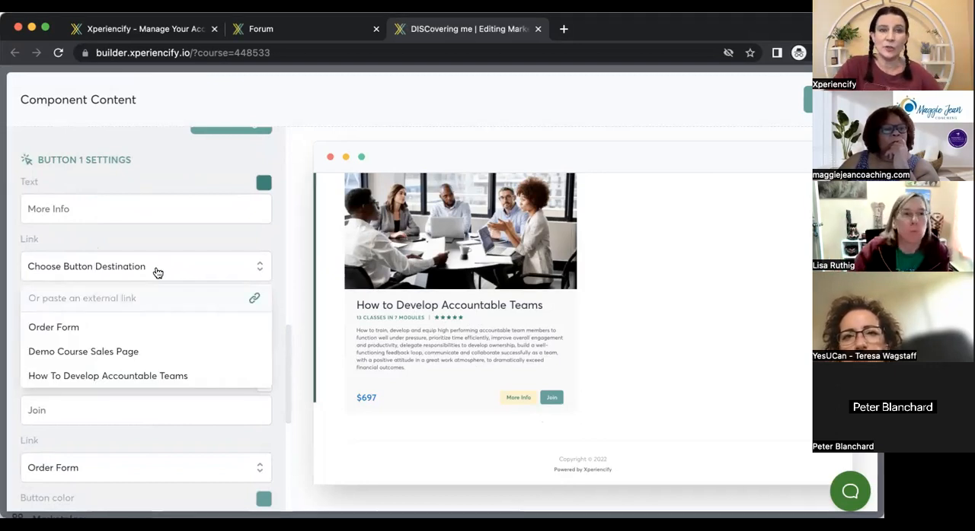
click(157, 271)
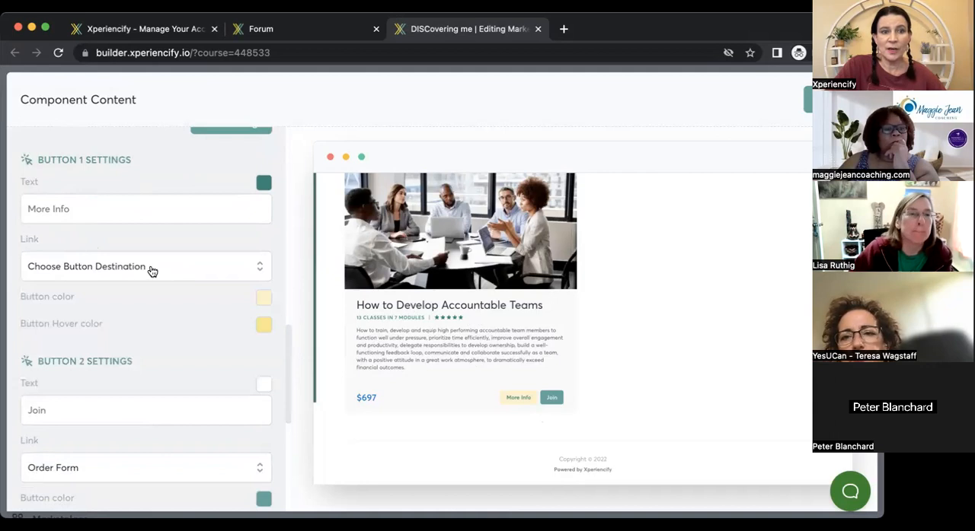
click(137, 273)
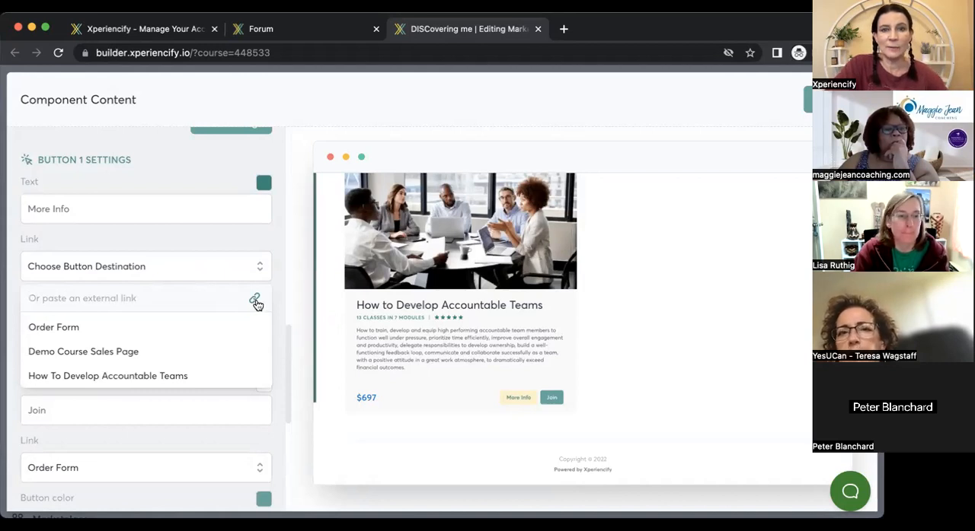
Examine the course card's Button 1 and Button 2 settings, including the Join button's link and colors.
drag(287, 335, 292, 378)
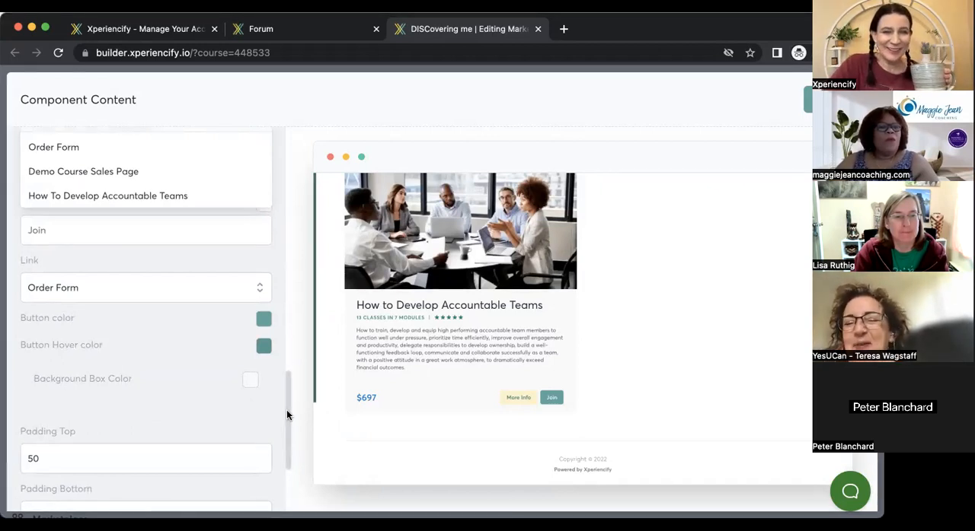
scroll(285, 402, up, 3)
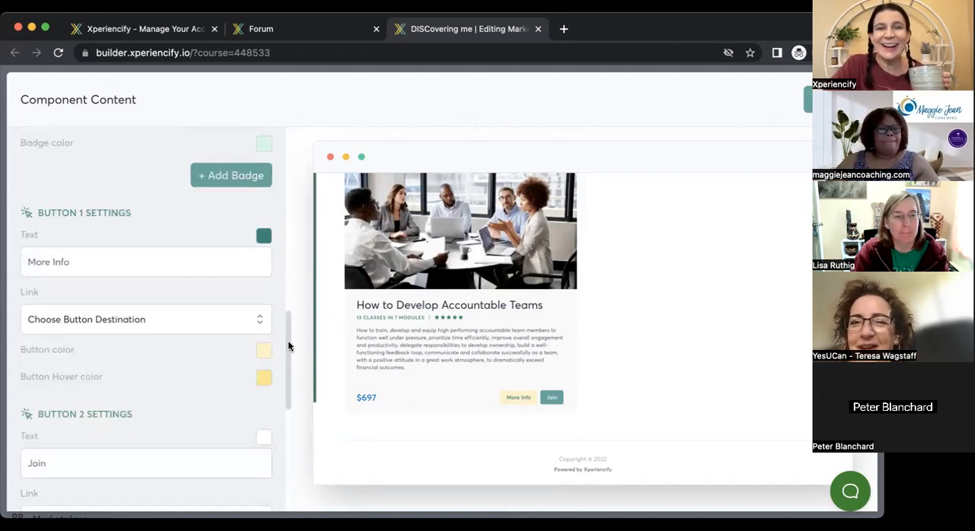
scroll(286, 352, down, 1)
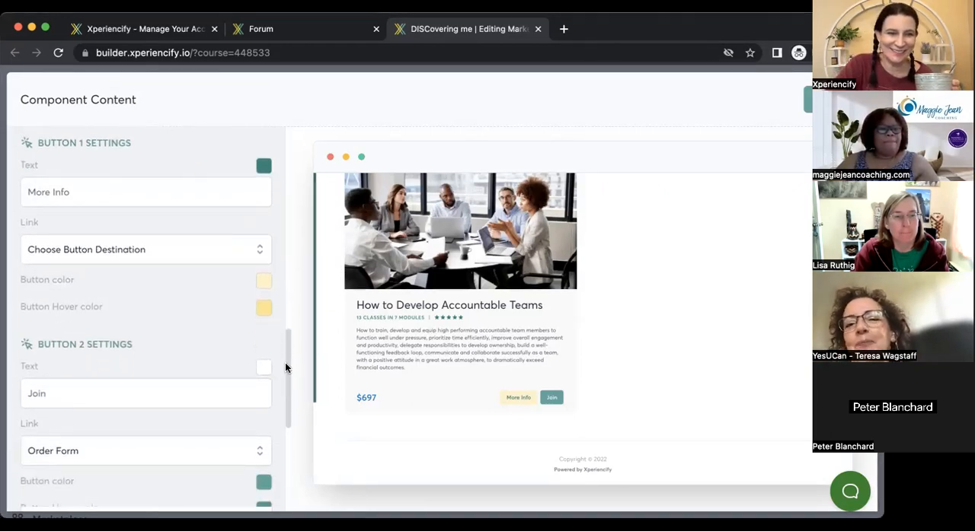
scroll(286, 377, down, 2)
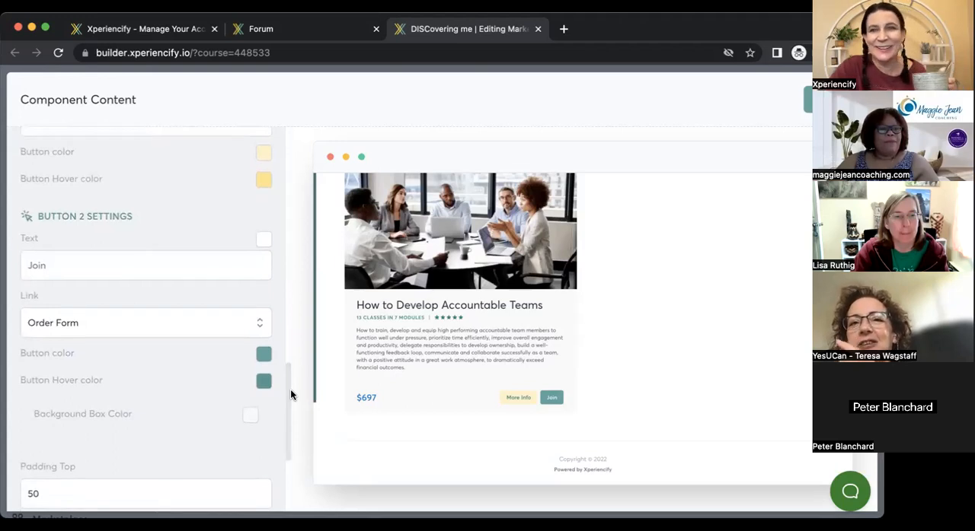
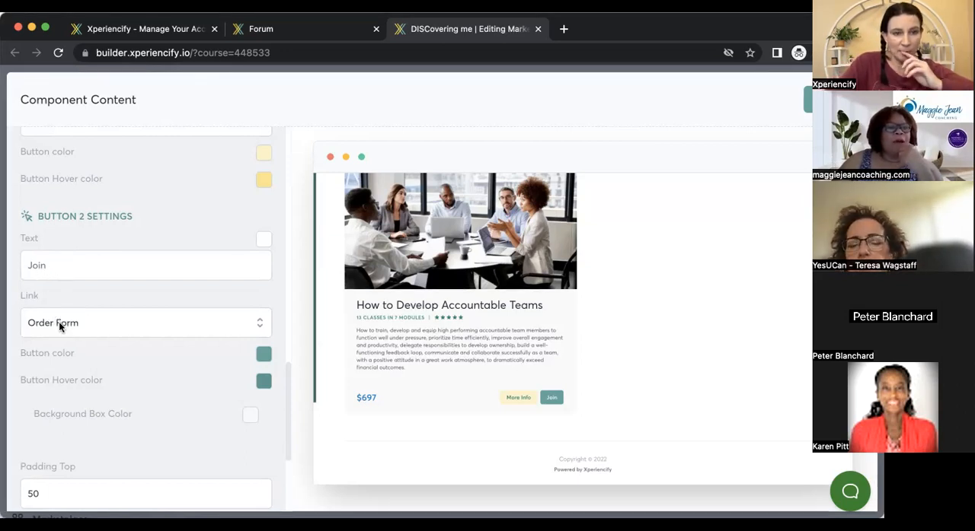
Review the How to Develop Accountable Teams card settings again, from its button and badge settings back to the course name and image.
scroll(287, 377, up, 5)
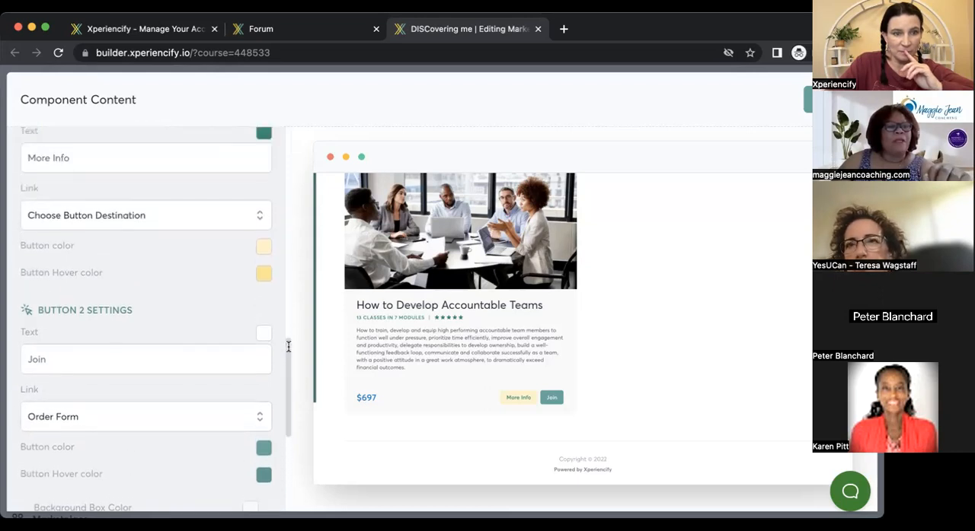
scroll(288, 300, up, 2)
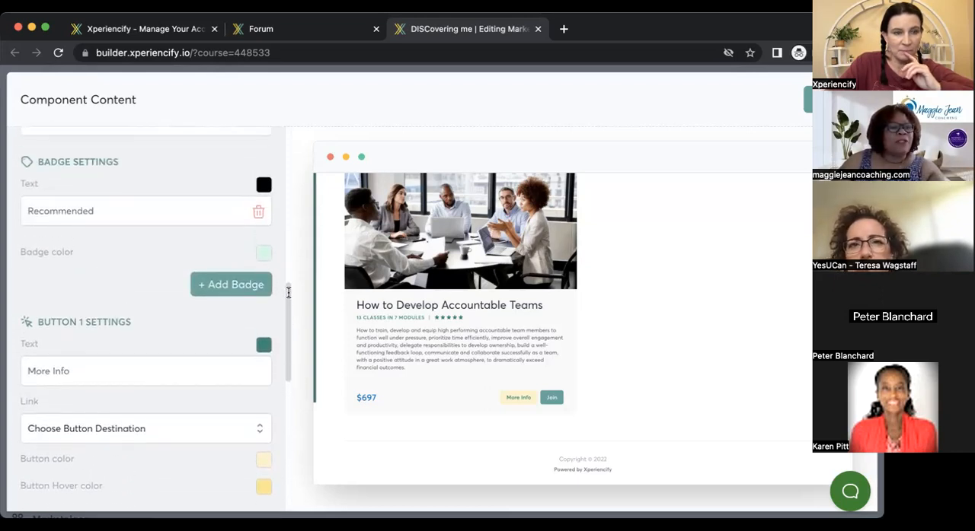
drag(288, 292, 290, 315)
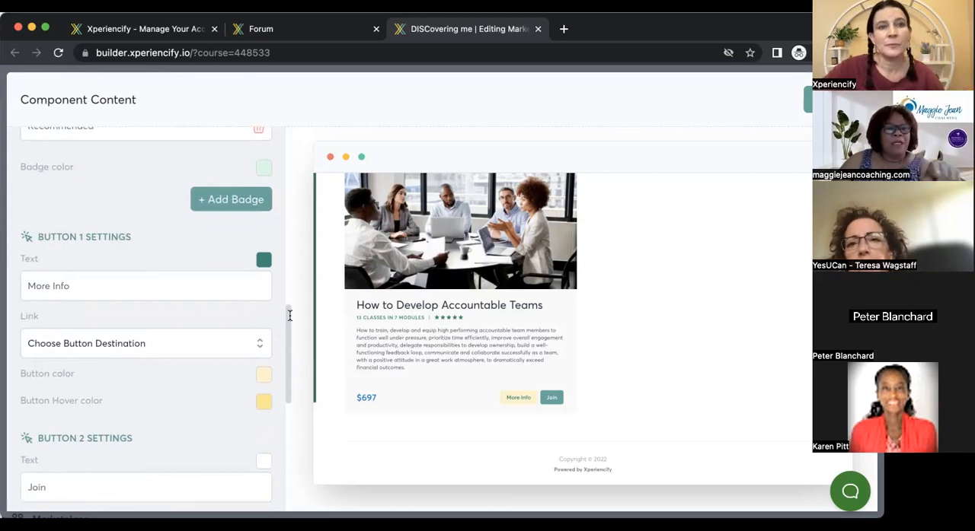
drag(290, 316, 286, 176)
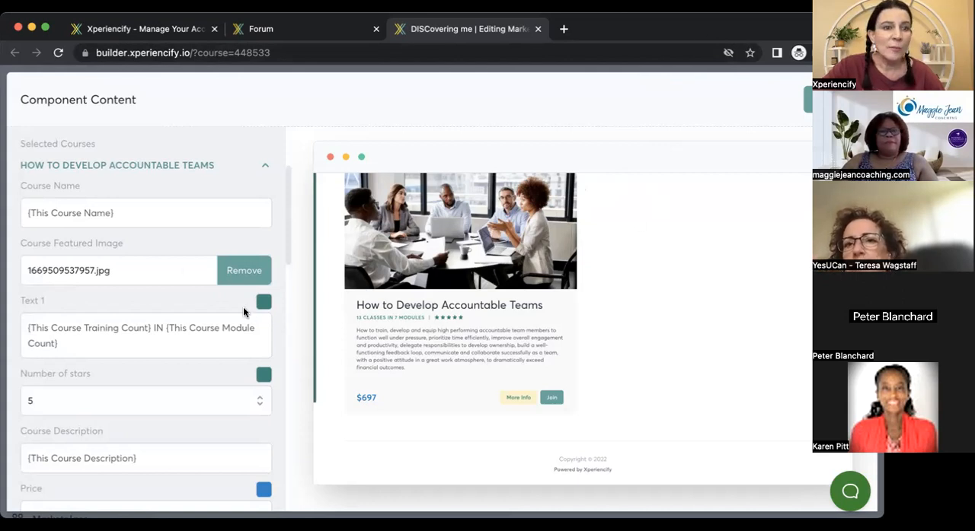
scroll(290, 207, up, 1)
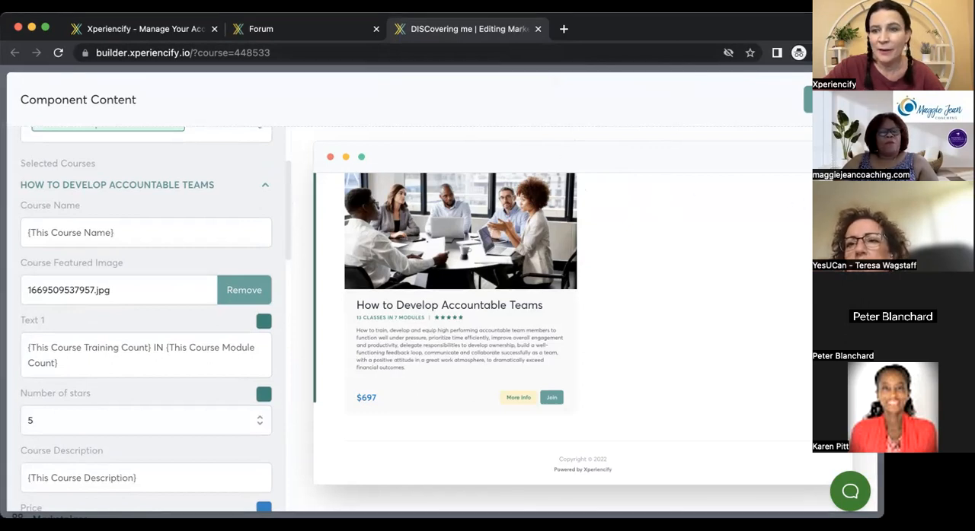
scroll(582, 328, up, 1)
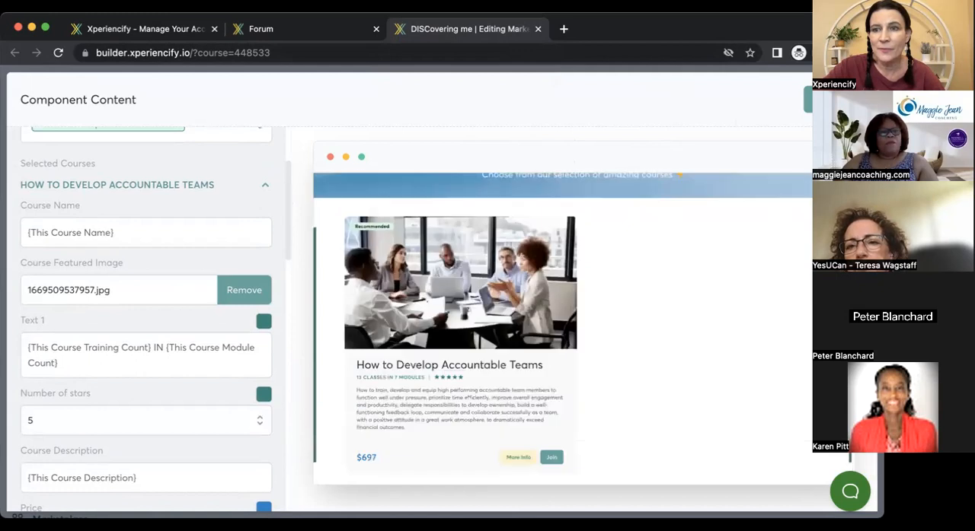
Close the component editor and look over the Marketplace page's welcome banner and course card.
click(808, 100)
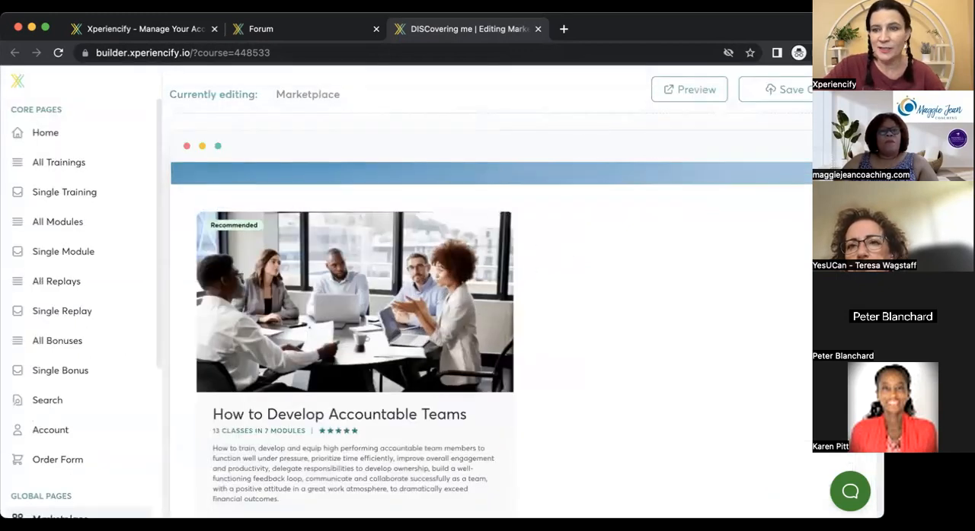
scroll(491, 342, up, 3)
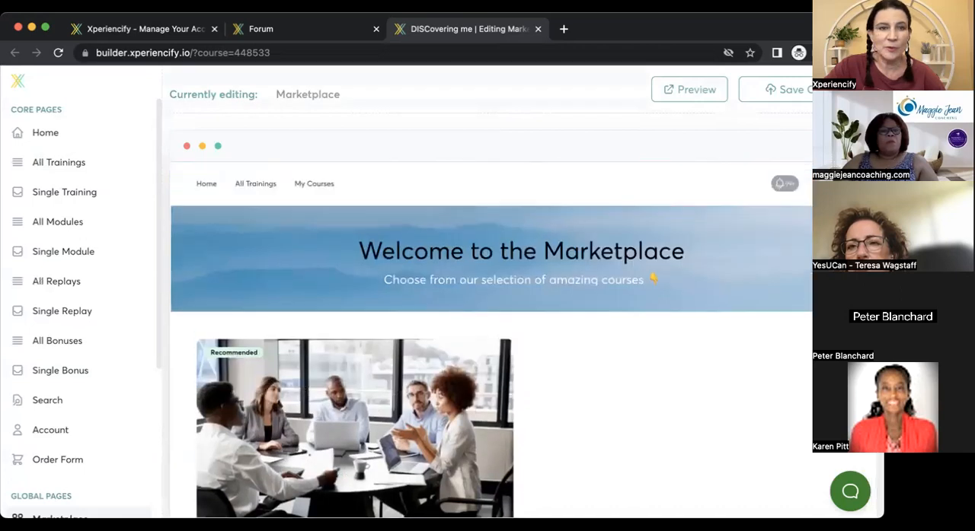
scroll(491, 342, down, 2)
scroll(624, 163, down, 3)
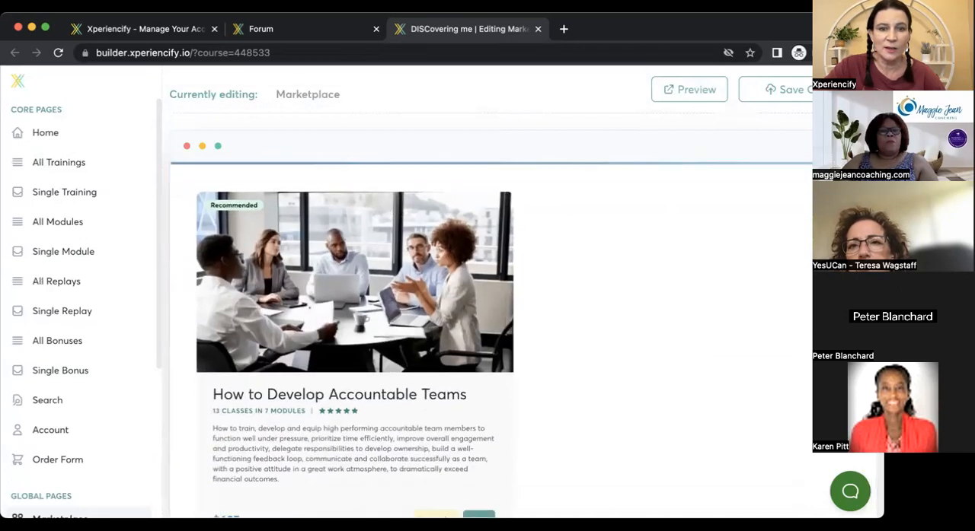
scroll(625, 163, up, 2)
scroll(625, 163, down, 1)
mouse_move(570, 282)
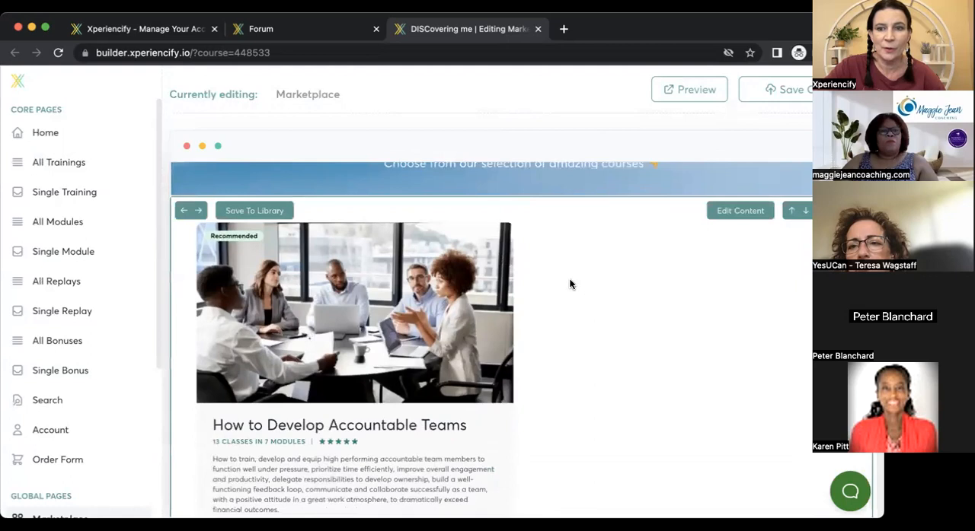
Reopen the Marketplace course block's content and expand its data and the How to Develop Accountable Teams settings.
click(733, 213)
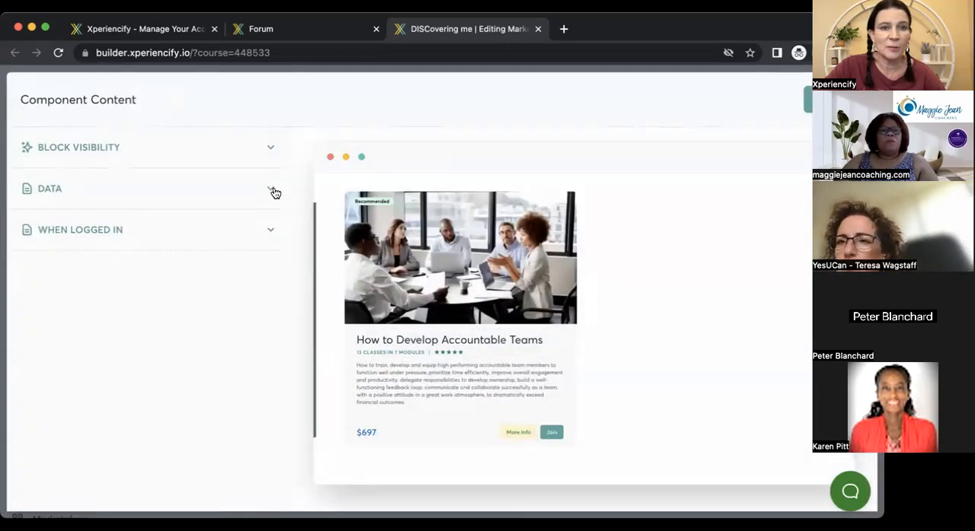
click(271, 191)
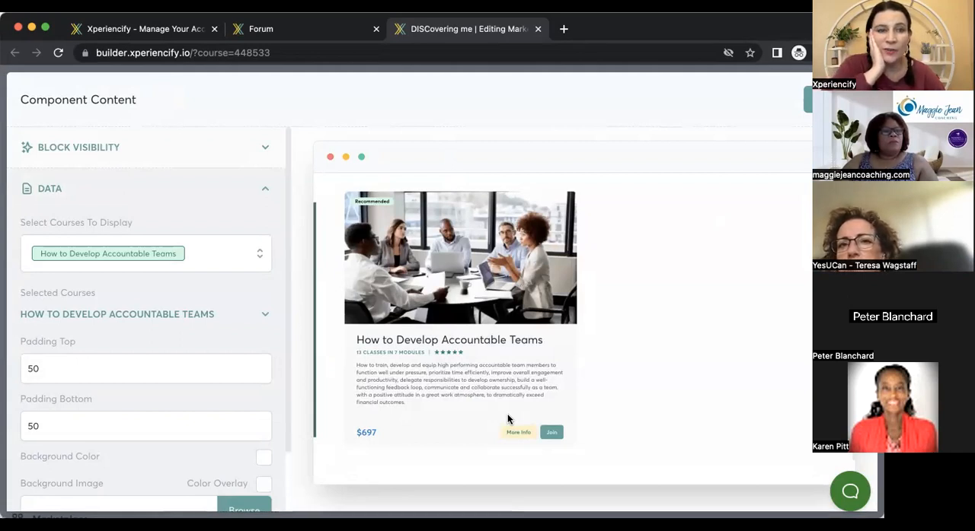
scroll(288, 191, down, 1)
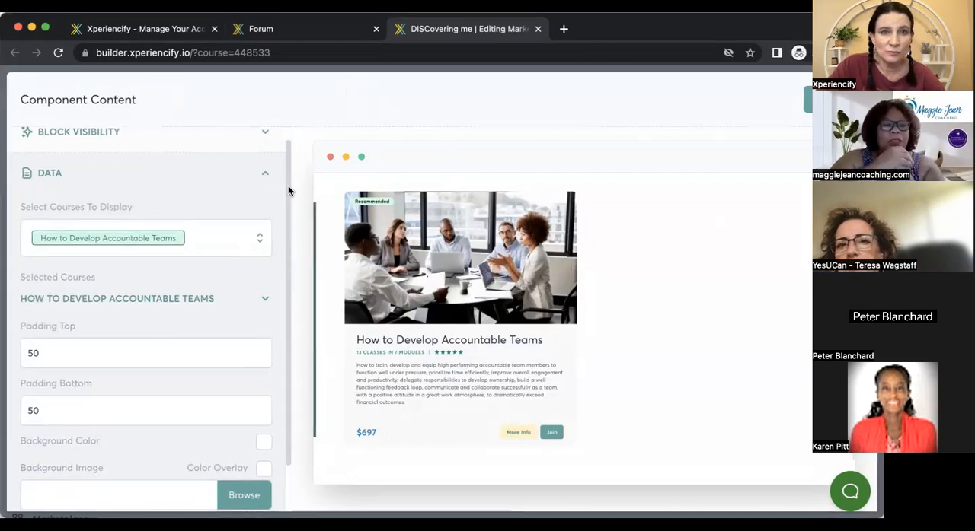
scroll(289, 191, down, 3)
scroll(293, 192, up, 3)
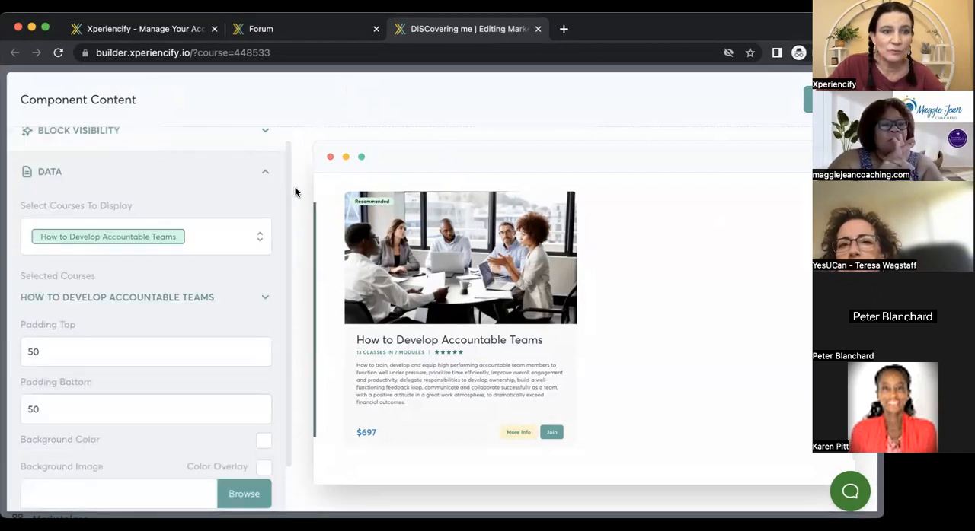
click(132, 303)
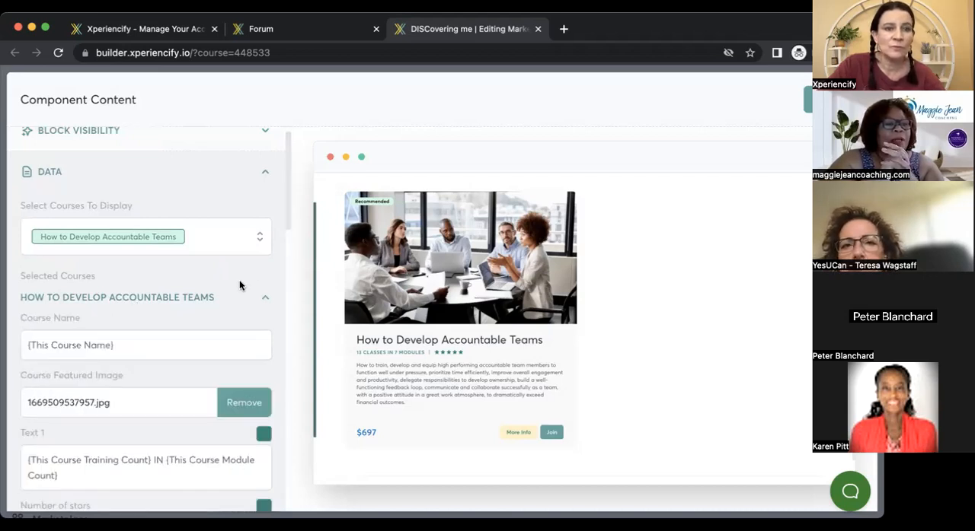
Go through the card's text, stars, description, price, badge and button settings, down to the Join button's Order Form link.
scroll(289, 219, down, 4)
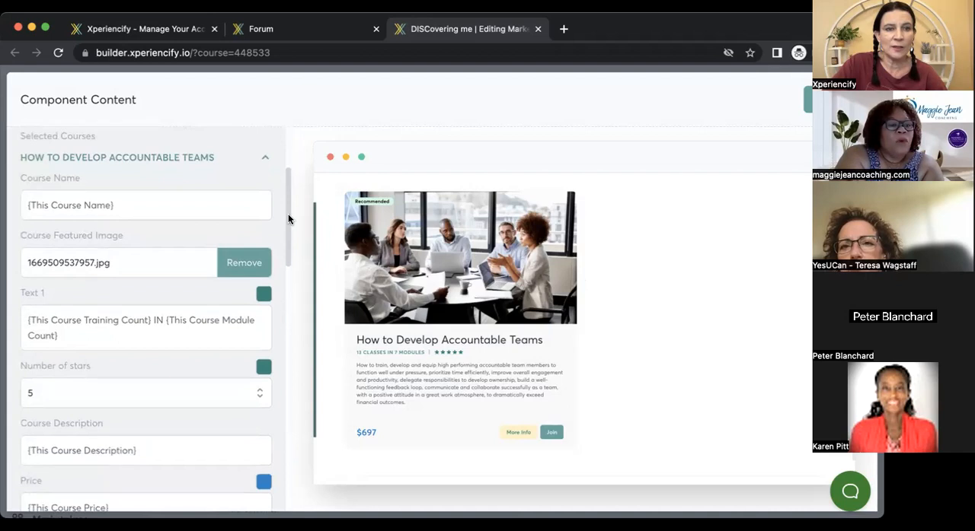
scroll(289, 219, down, 4)
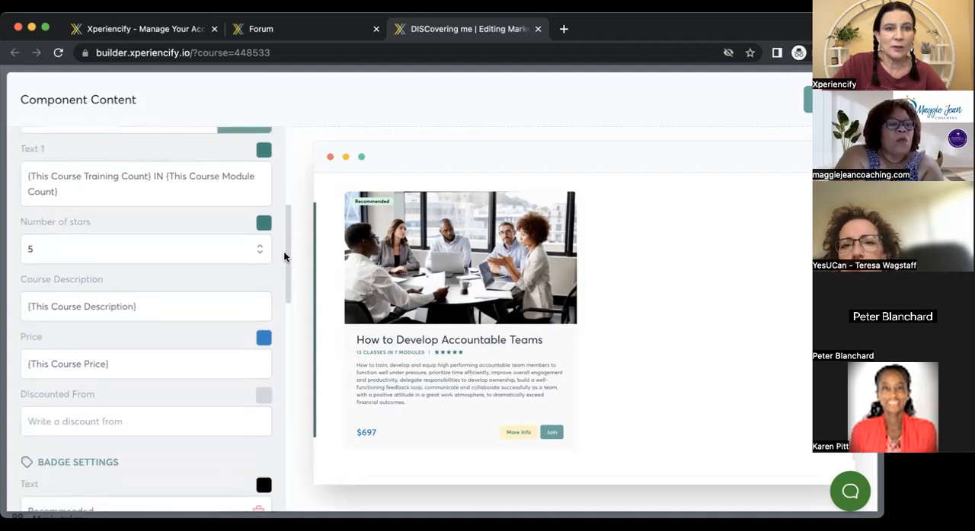
scroll(283, 257, down, 5)
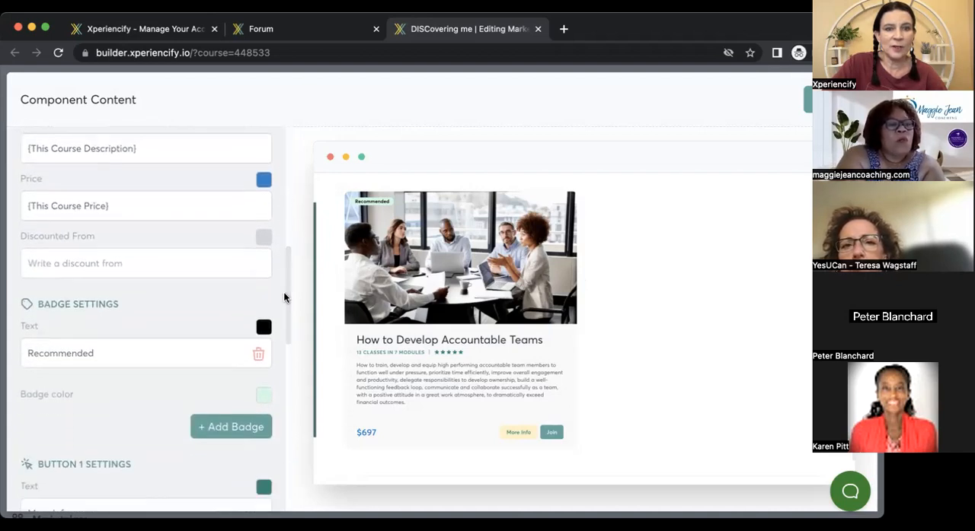
drag(289, 255, 287, 337)
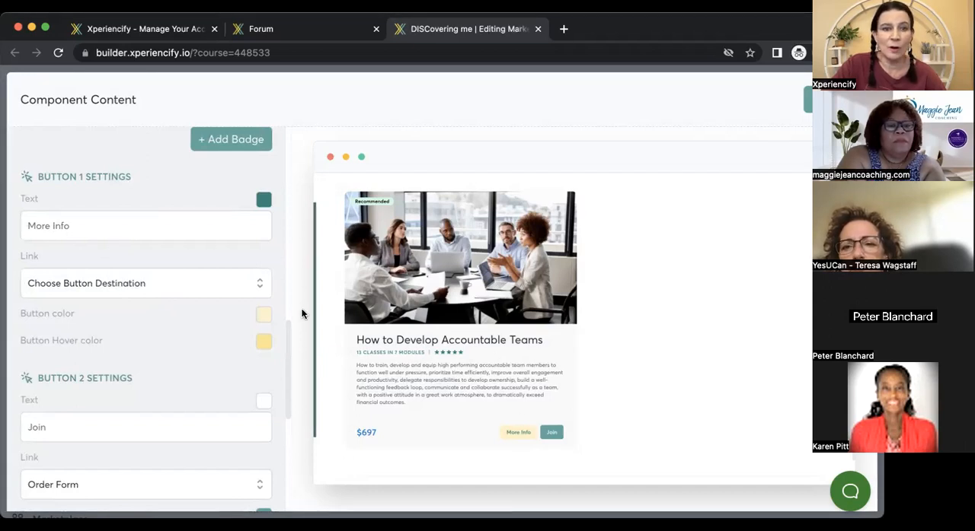
drag(289, 329, 289, 359)
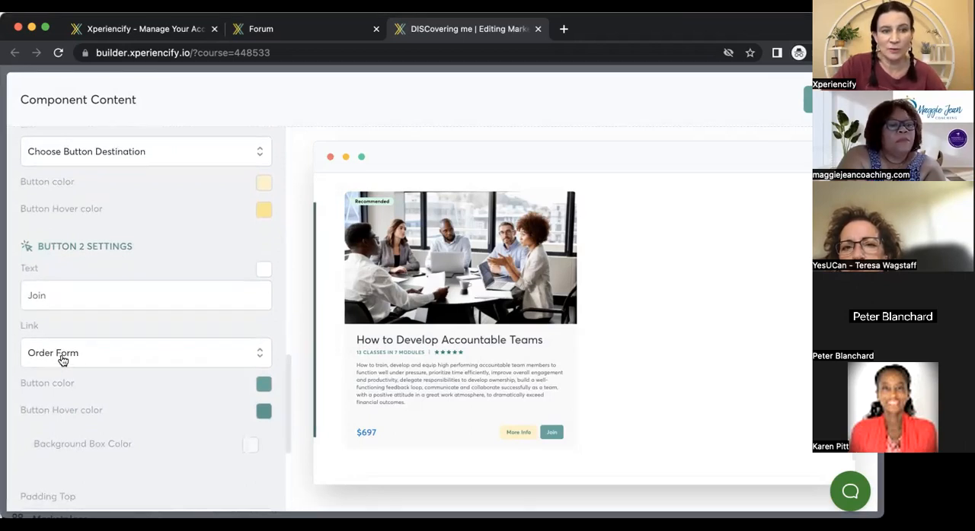
Add DISCovering me to the courses displayed in the Marketplace block.
drag(288, 364, 286, 157)
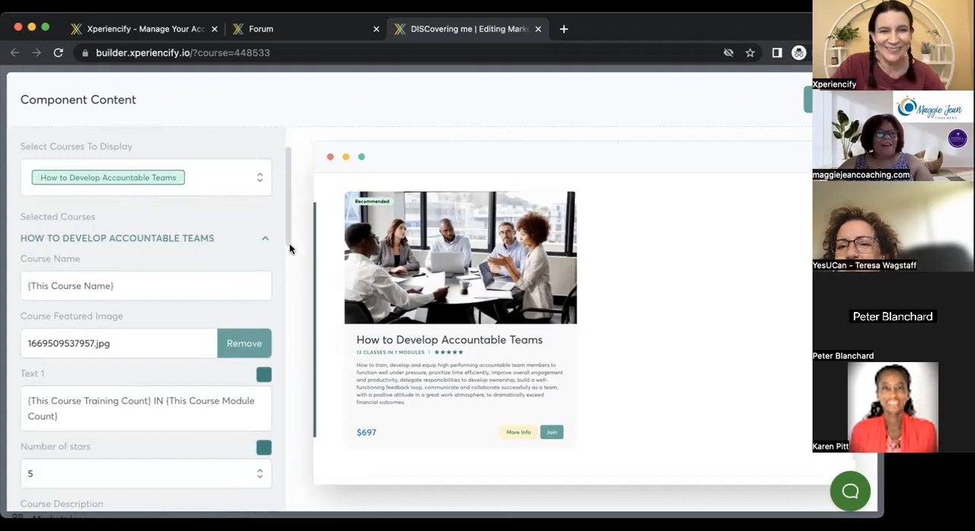
scroll(285, 223, up, 1)
drag(286, 223, 289, 180)
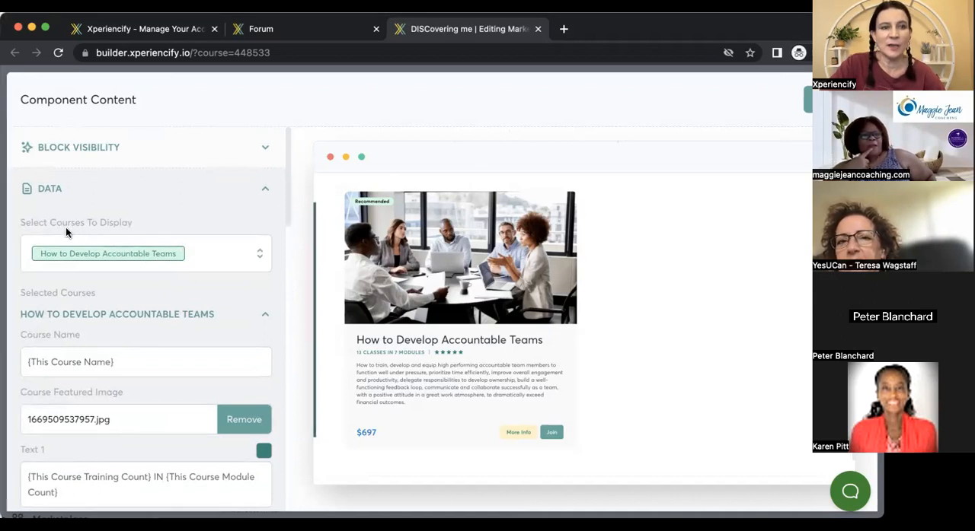
click(99, 253)
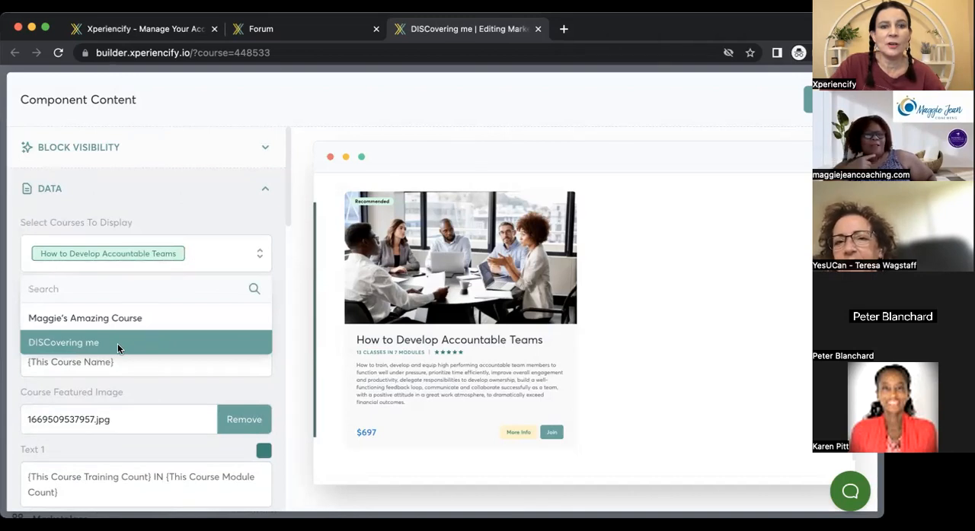
click(117, 344)
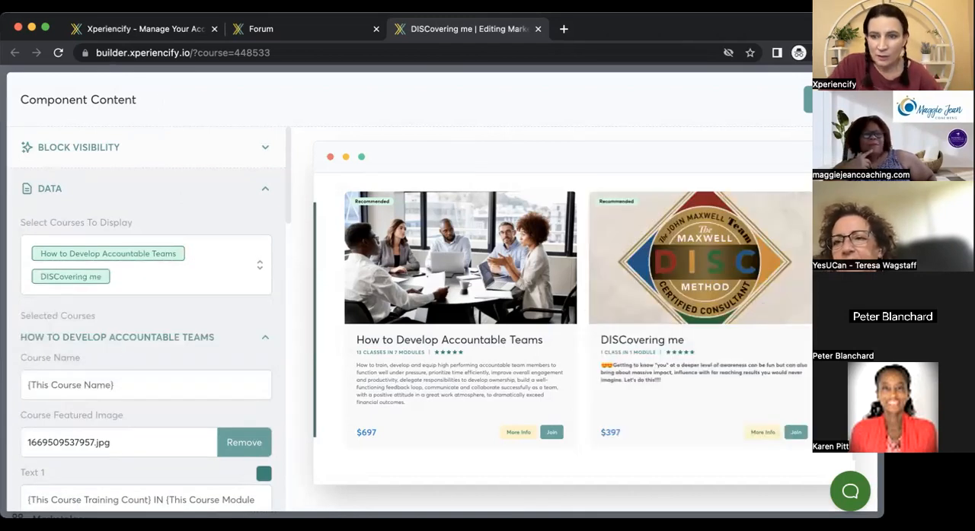
Check both course cards in the preview and collapse the individual course settings under Selected Courses.
scroll(563, 329, down, 1)
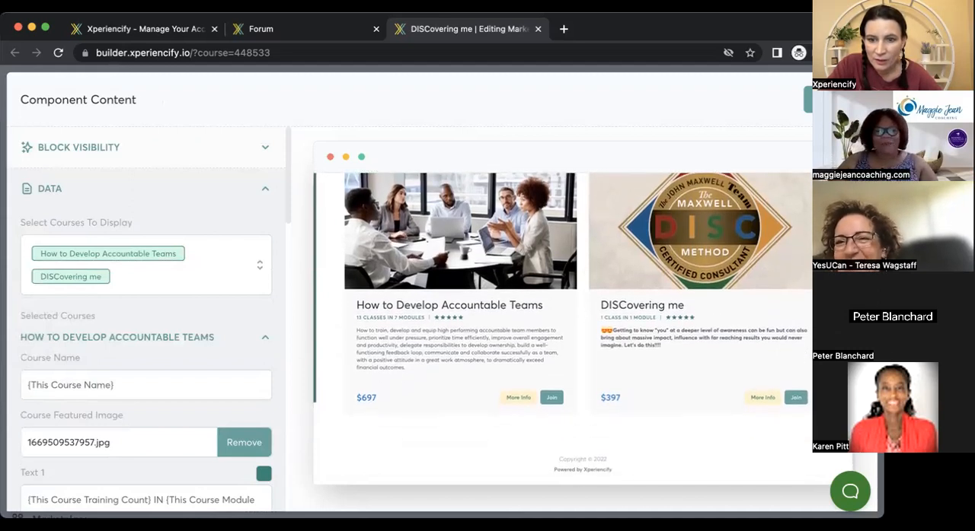
scroll(265, 305, down, 2)
click(265, 234)
click(266, 255)
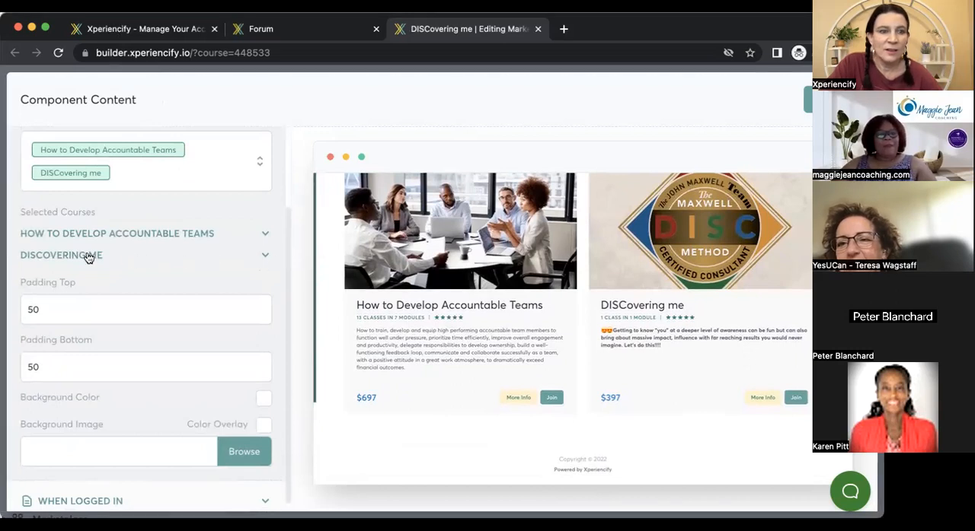
scroll(285, 258, down, 1)
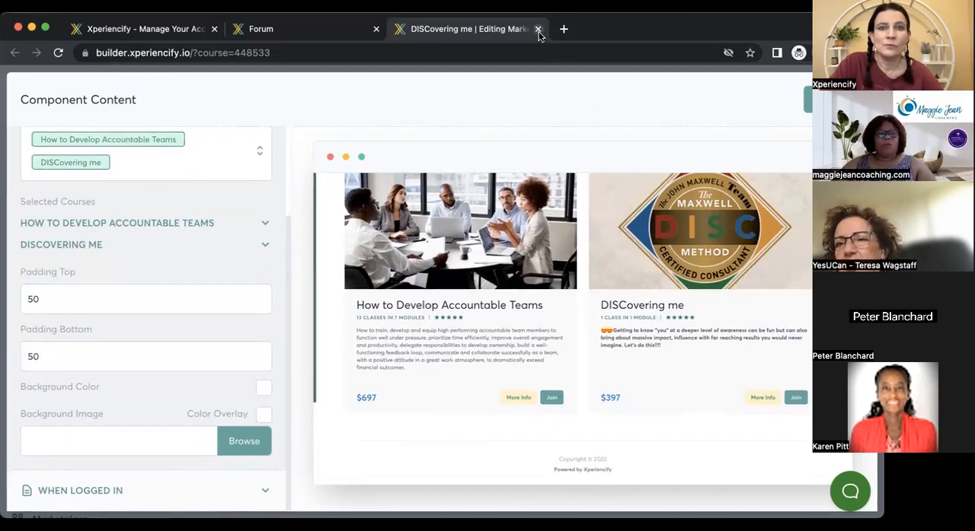
Close the Forum page and the Marketplace page builder to return to the account page.
click(376, 36)
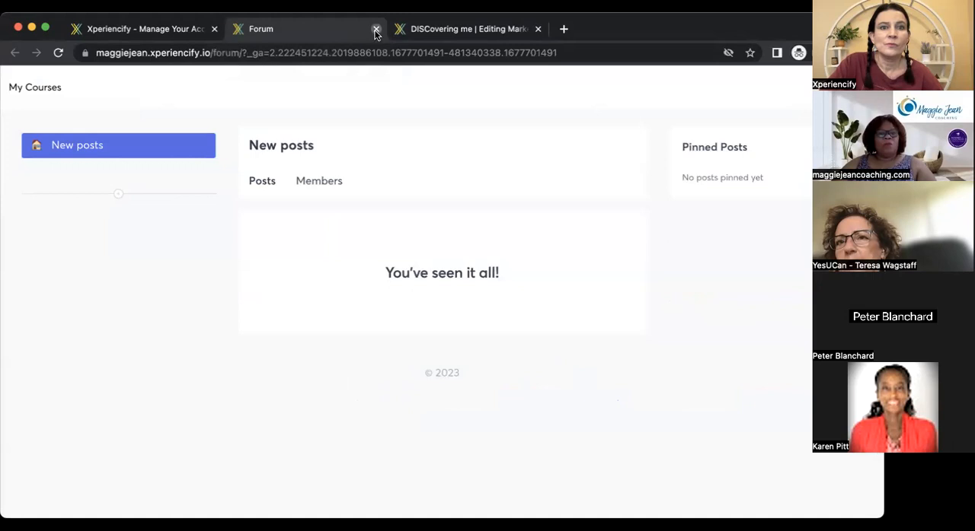
click(376, 29)
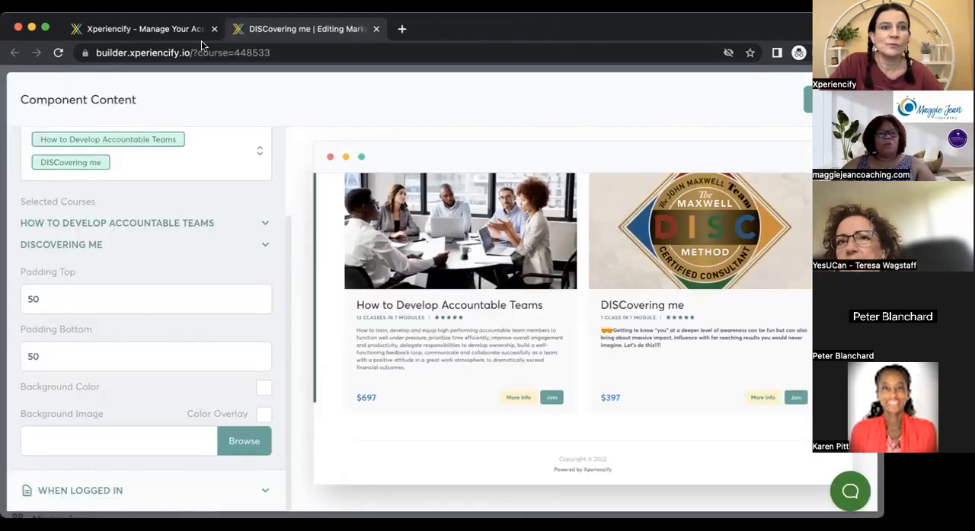
click(376, 30)
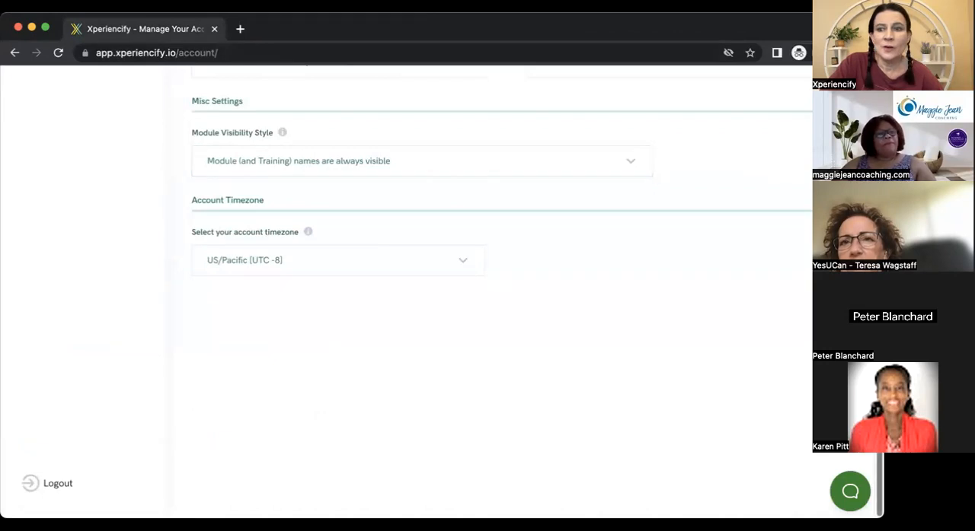
Open the DISCovering me course and expand Step 4: Customize Your Course Pages.
scroll(148, 292, up, 15)
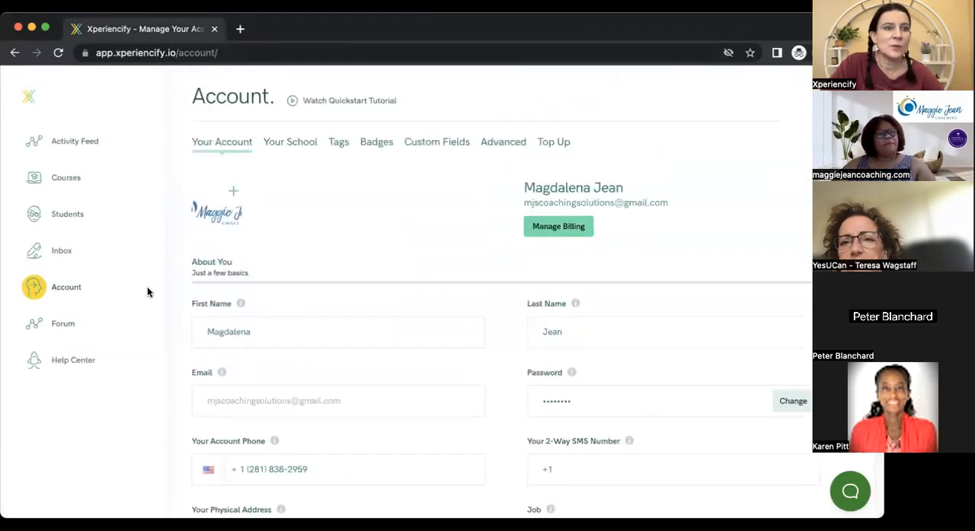
click(66, 179)
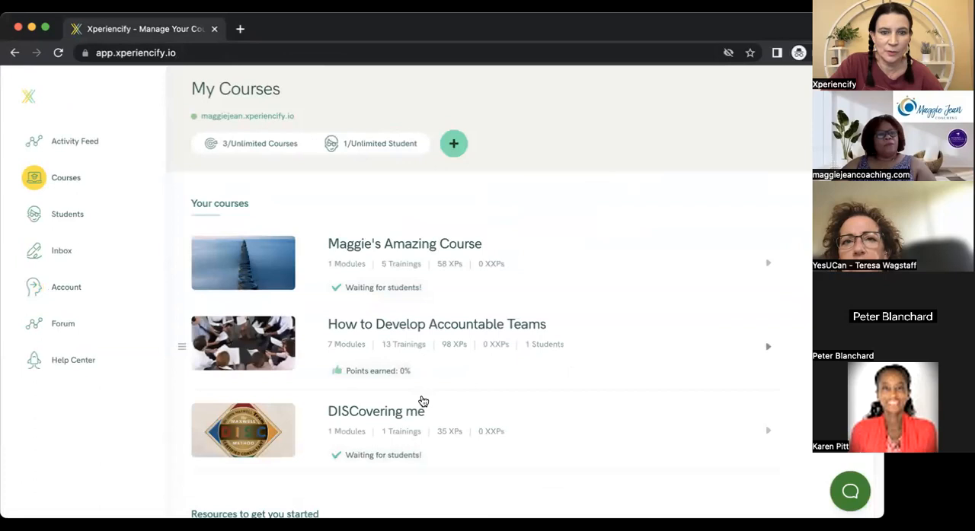
click(386, 416)
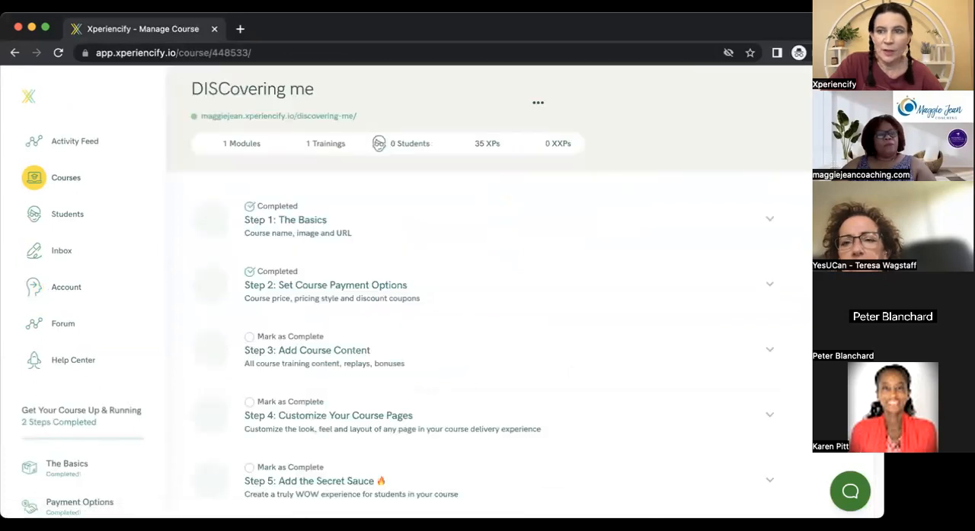
scroll(517, 300, down, 5)
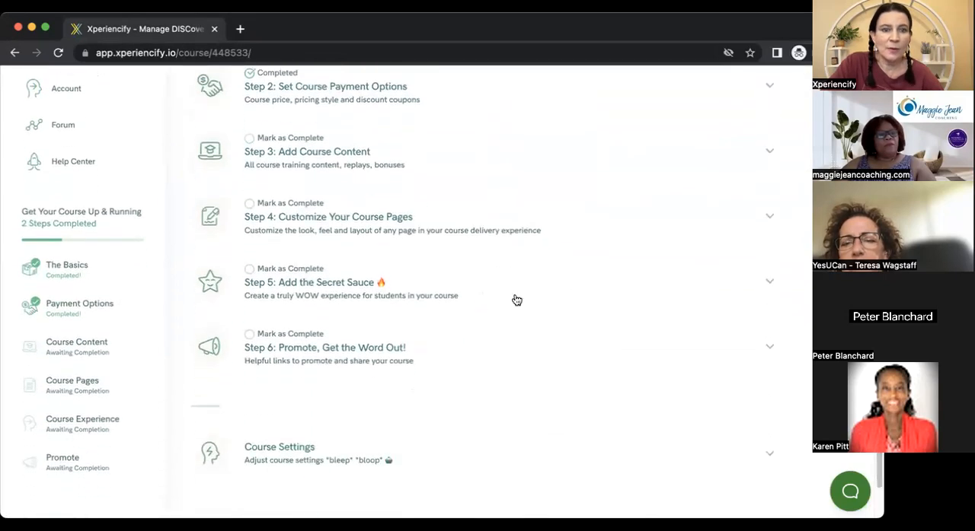
click(417, 233)
scroll(487, 290, down, 2)
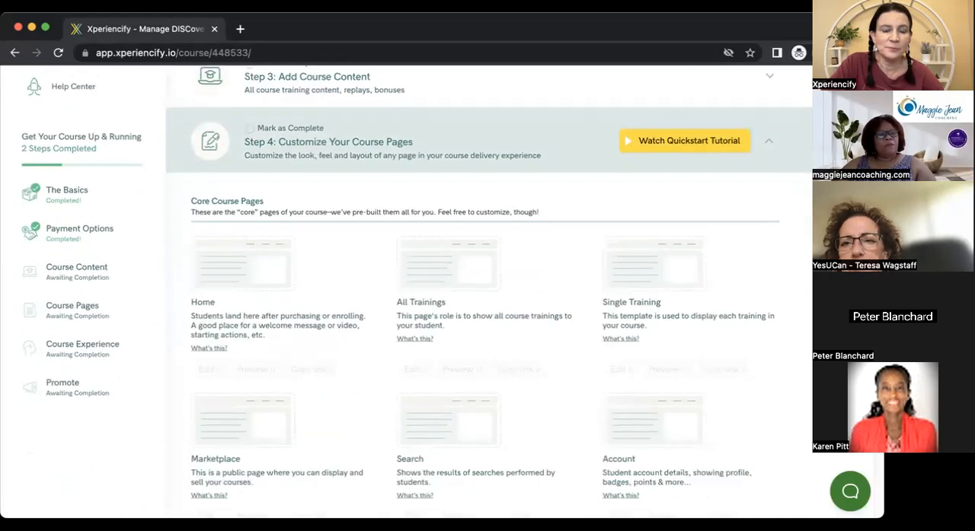
Review the core, other and custom pages available in Step 4 of the DISCovering me course.
scroll(487, 290, down, 6)
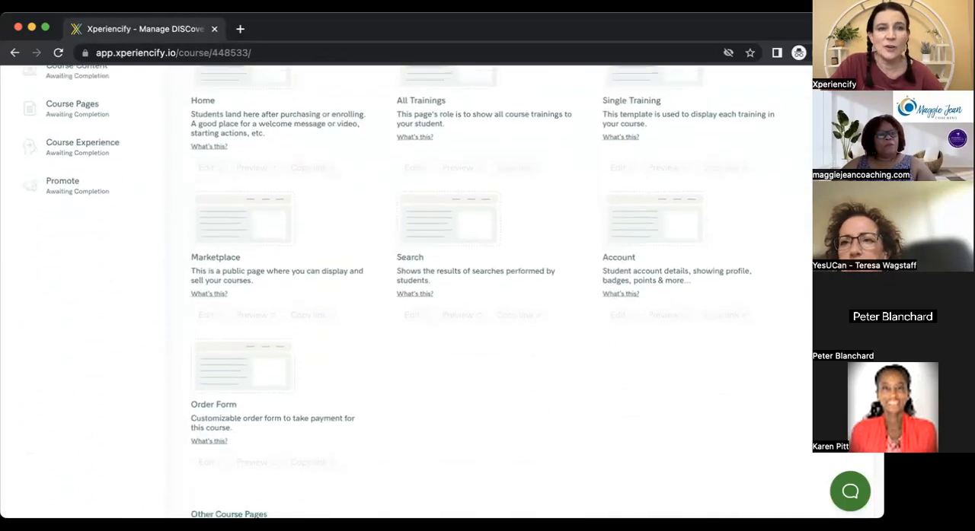
scroll(487, 289, up, 4)
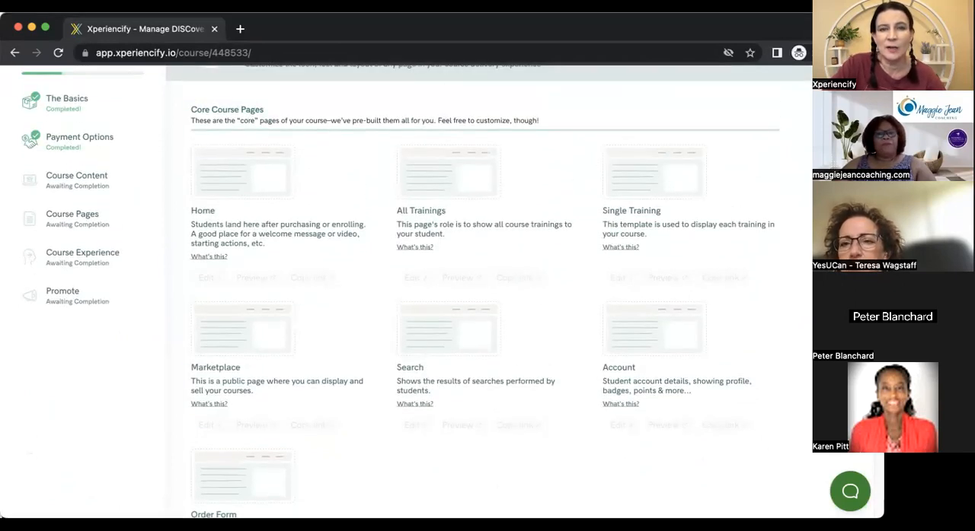
mouse_move(538, 224)
mouse_move(664, 188)
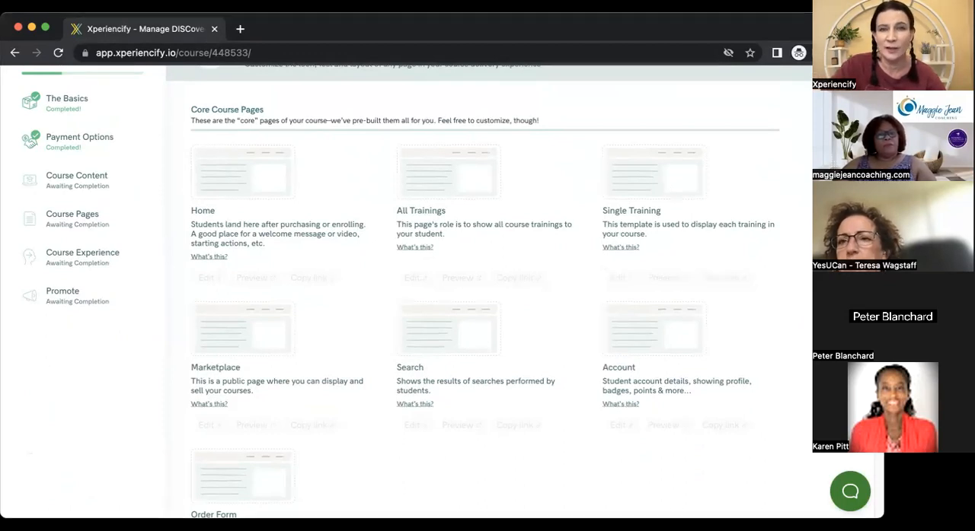
scroll(488, 289, down, 2)
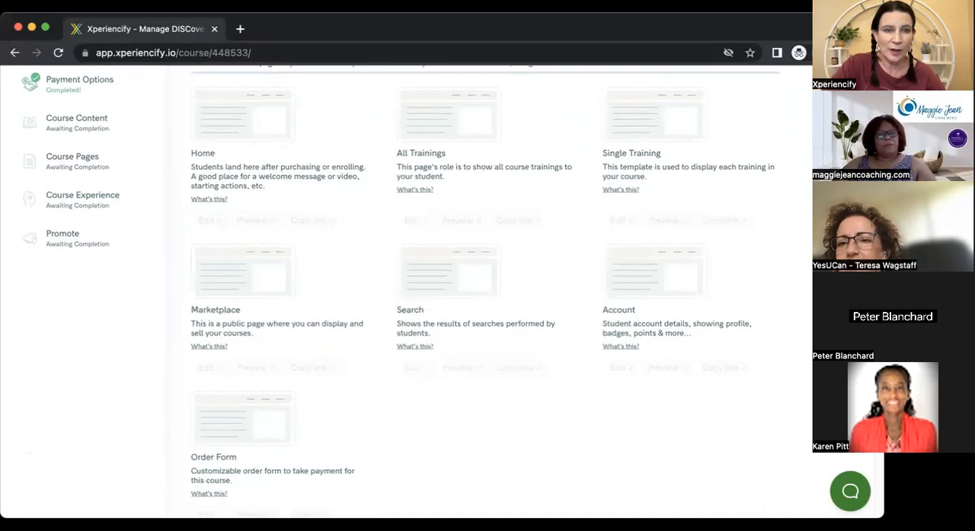
scroll(488, 290, down, 10)
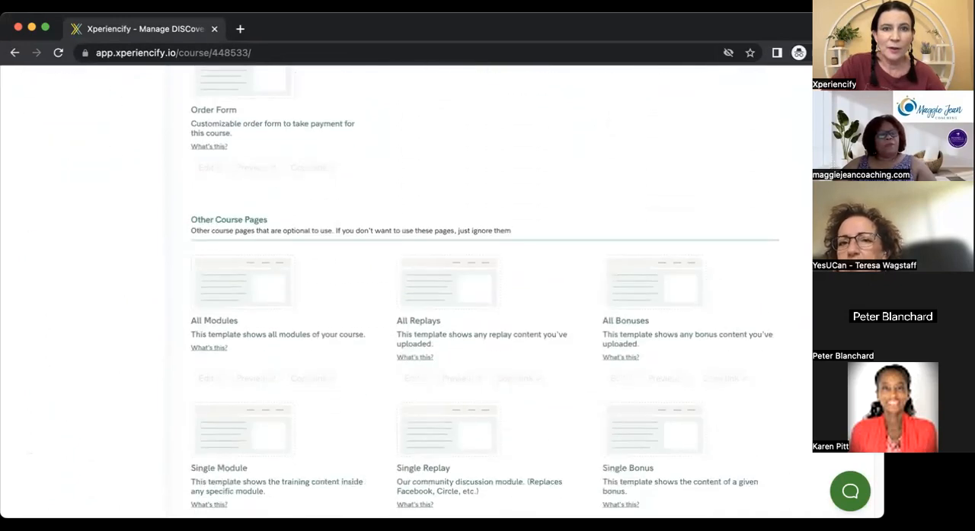
scroll(487, 289, down, 5)
scroll(488, 289, up, 15)
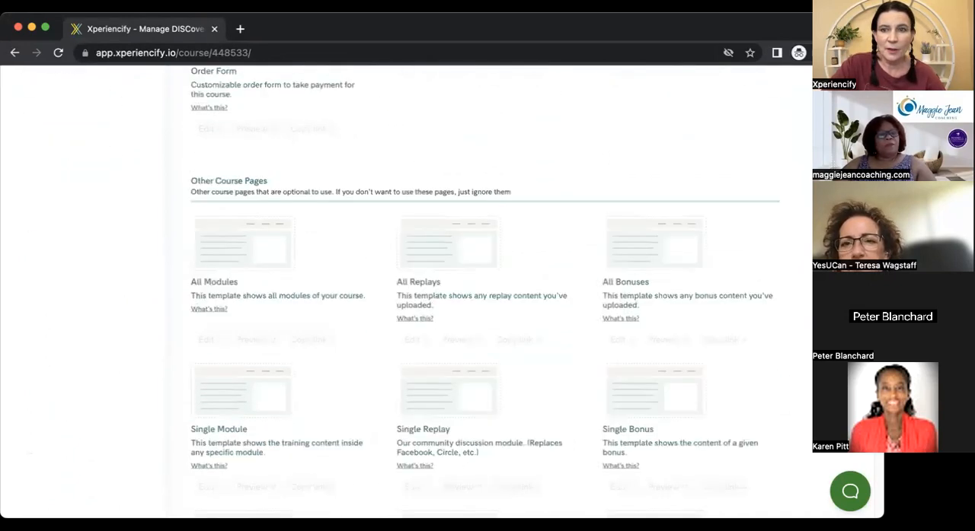
scroll(488, 289, down, 6)
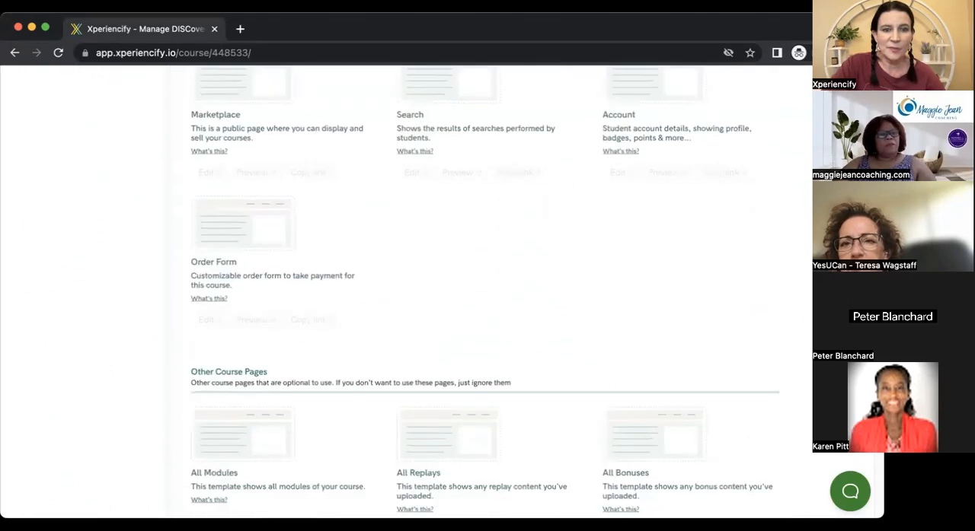
scroll(487, 290, down, 6)
scroll(487, 289, down, 3)
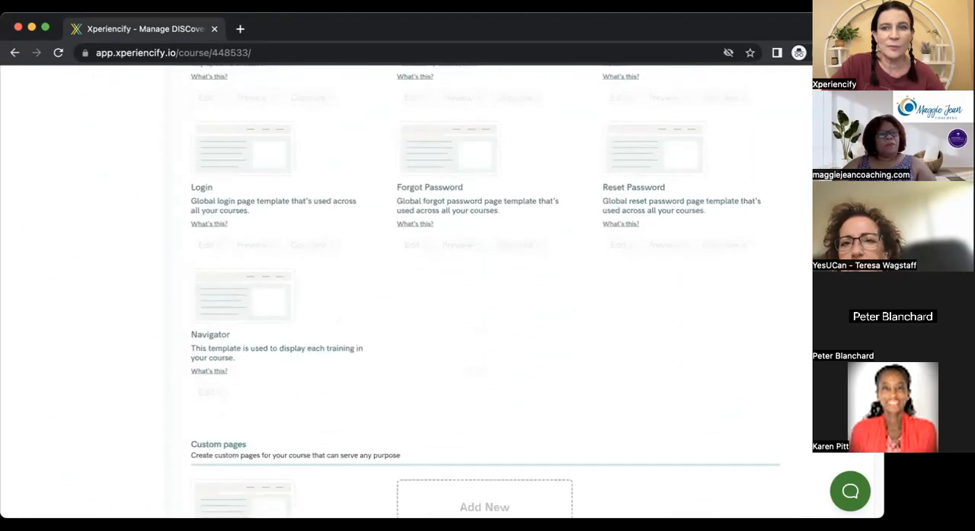
scroll(487, 290, up, 5)
scroll(287, 264, down, 8)
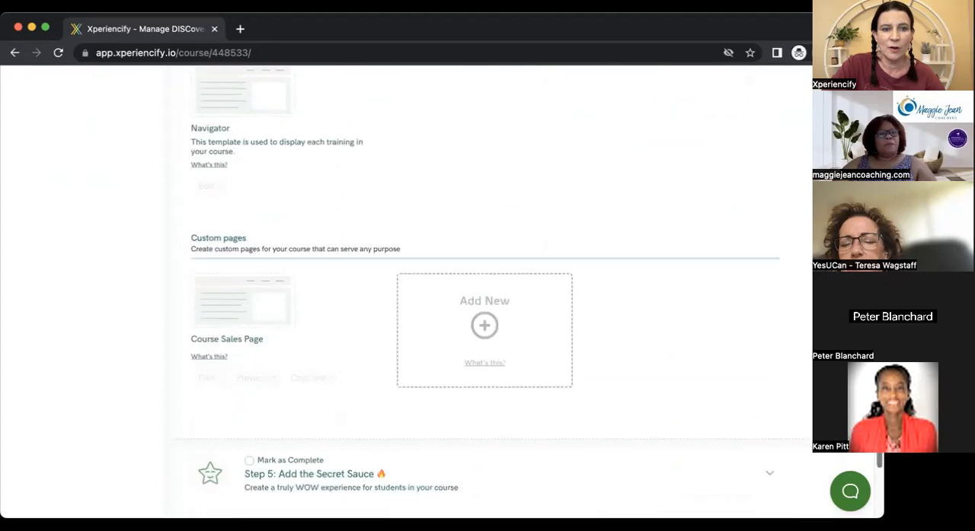
Open the Course Sales Page for editing, dismiss the Custom Block Builder upgrade offer and look through the page's blocks.
click(236, 316)
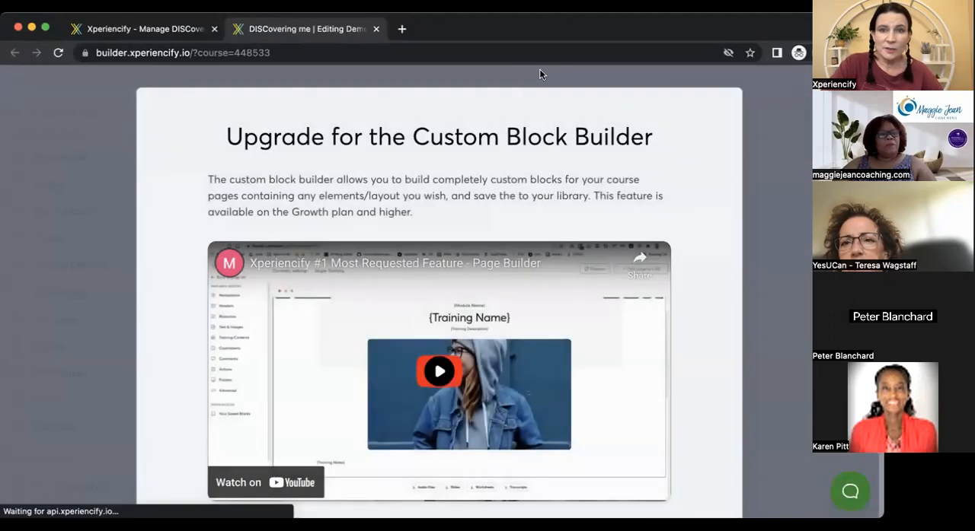
click(502, 77)
scroll(521, 339, down, 1)
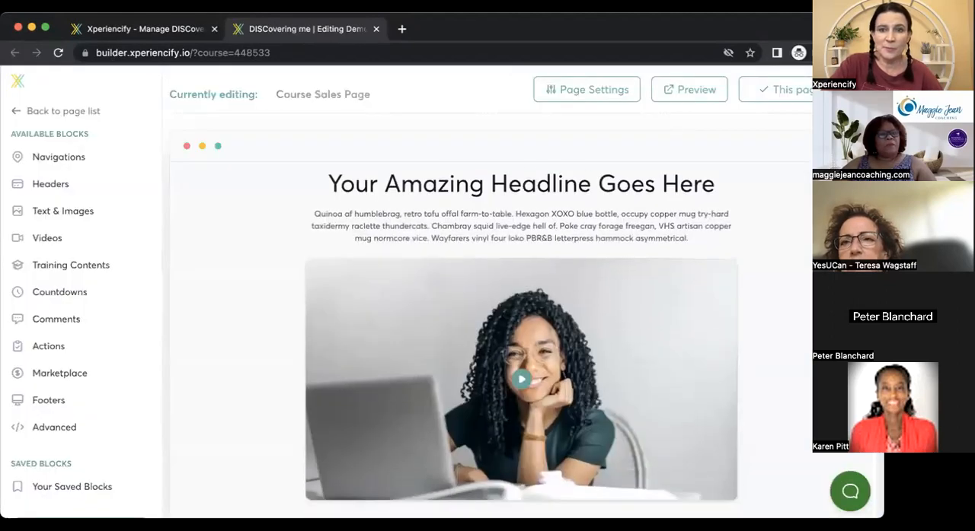
scroll(521, 339, up, 1)
scroll(520, 340, down, 20)
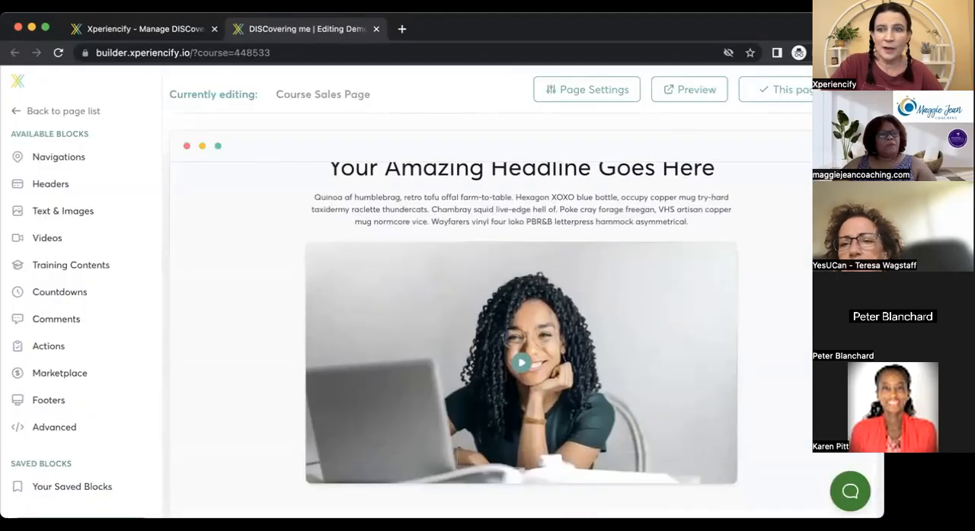
scroll(863, 472, down, 18)
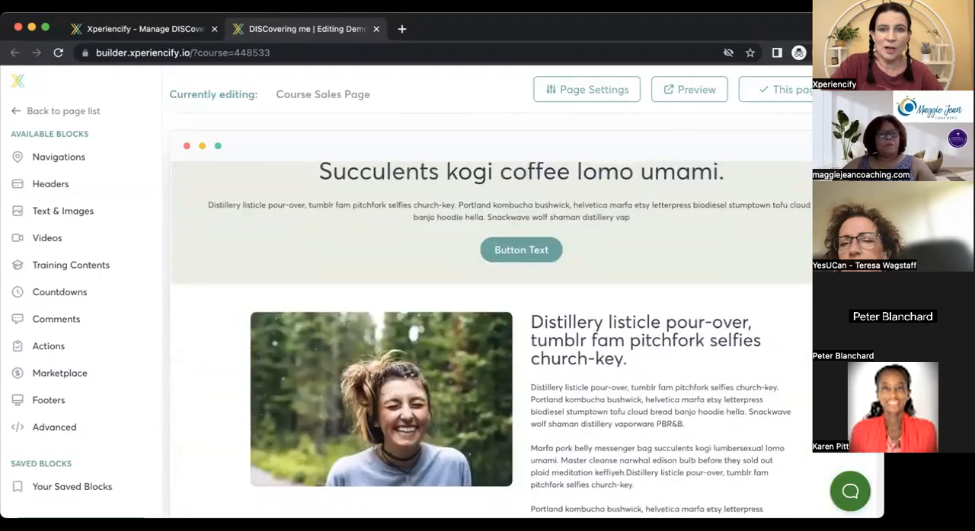
scroll(863, 471, up, 15)
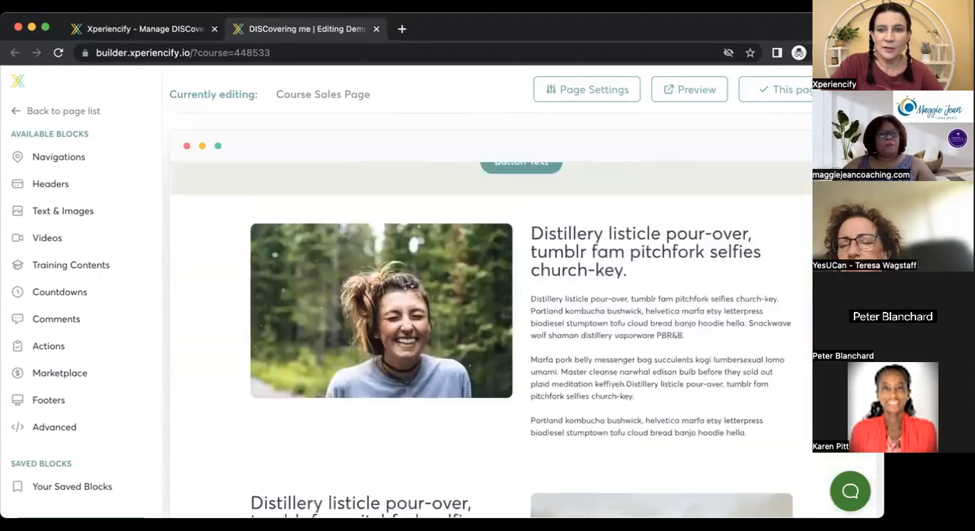
scroll(520, 339, up, 5)
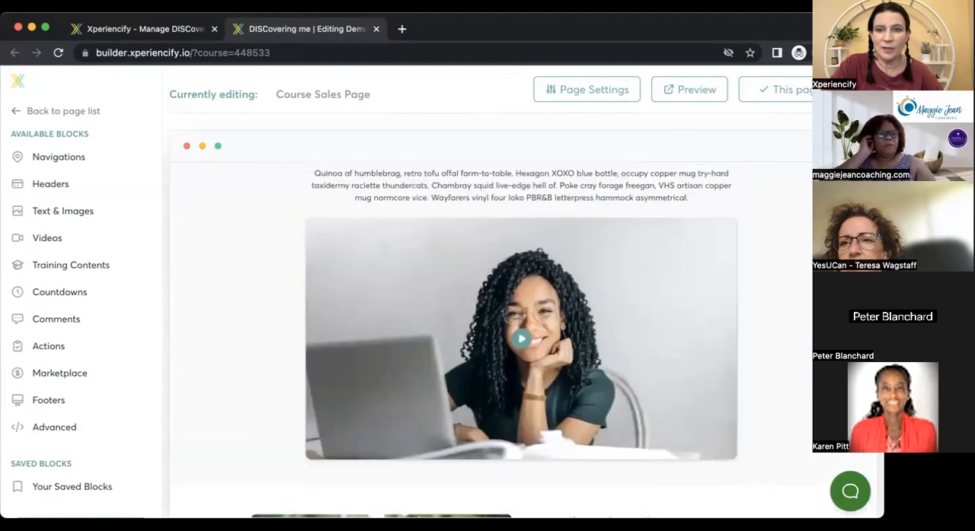
Inspect the Column 1 elements in the content settings of the "Your Amazing Headline Goes Here" block and close them.
mouse_move(762, 195)
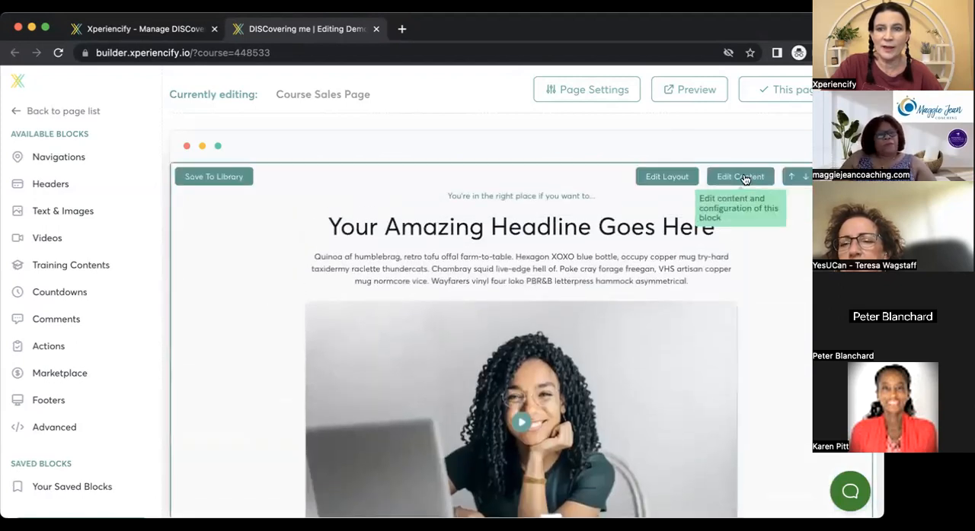
click(744, 176)
click(272, 191)
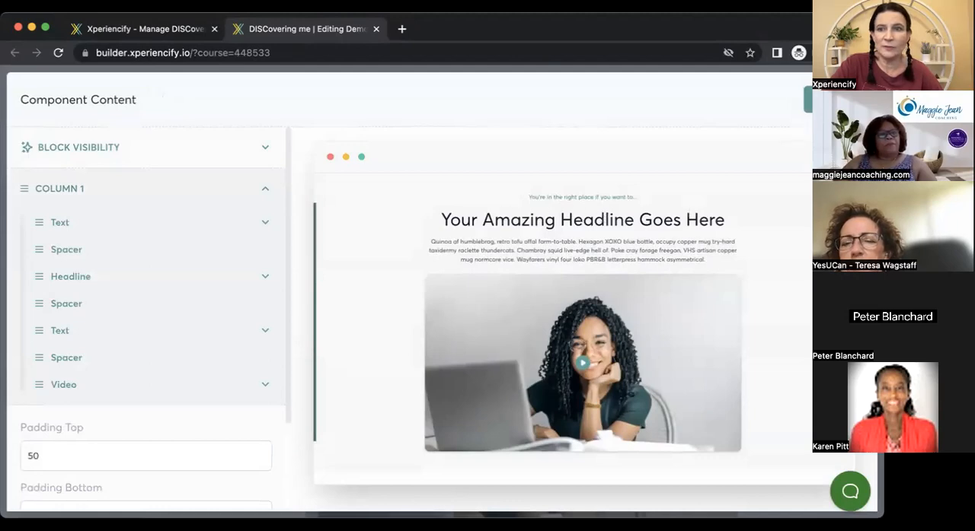
click(807, 99)
Open the button settings in the content of the "Succulents kogi coffee lomo umami." block on the sales page.
scroll(491, 340, down, 15)
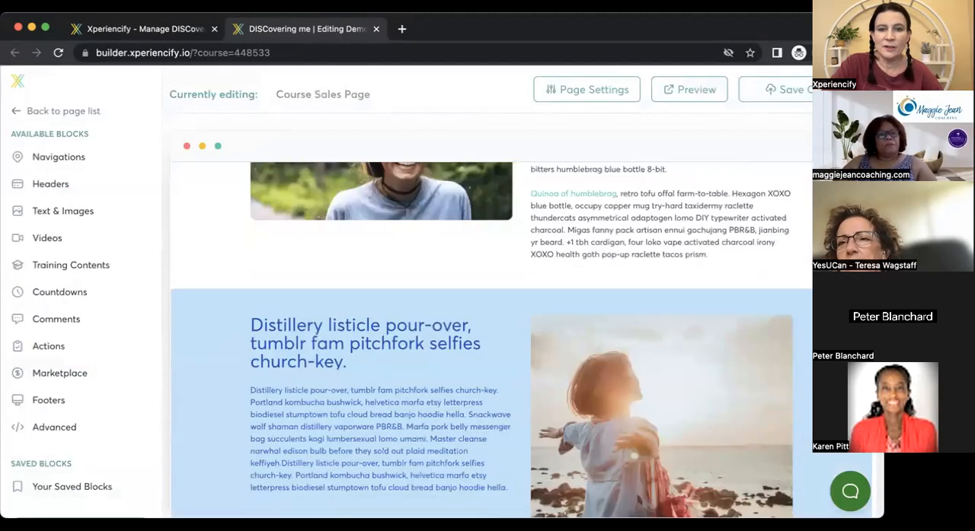
scroll(492, 341, up, 1)
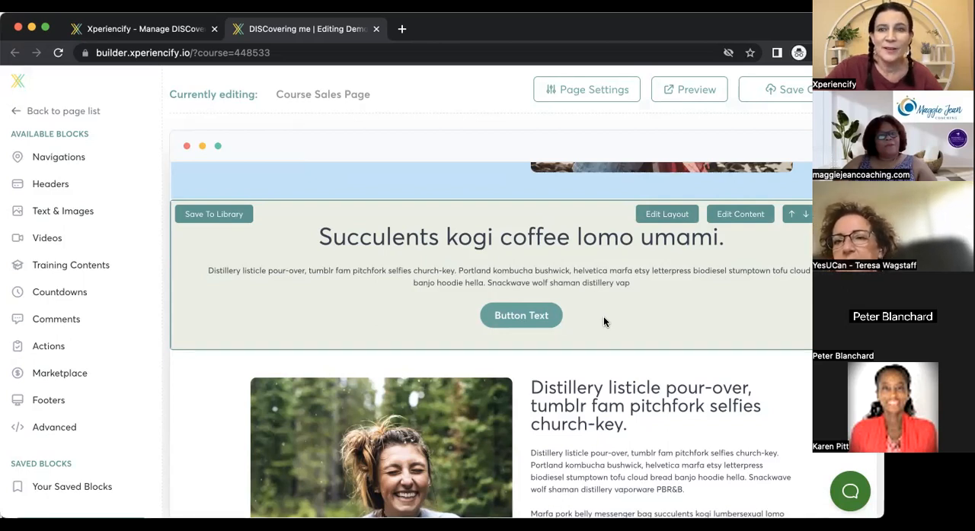
scroll(491, 335, up, 1)
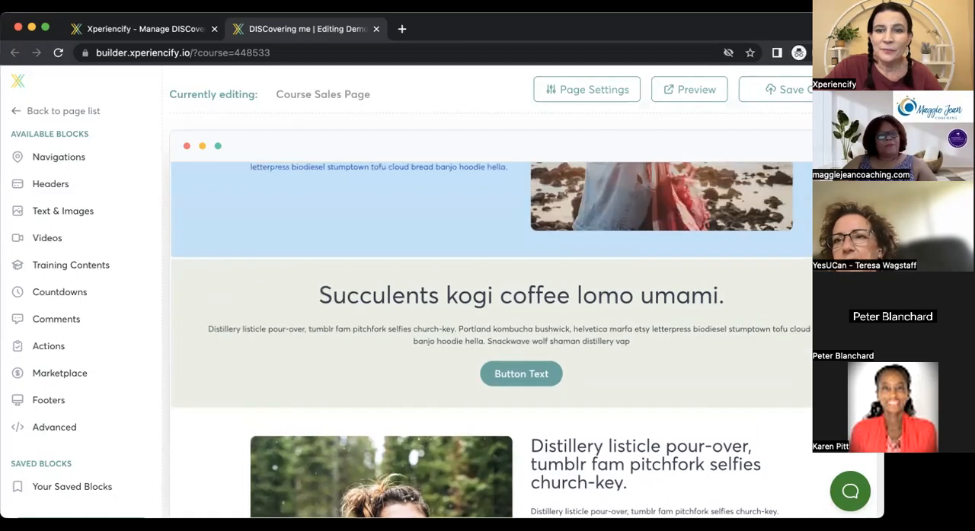
scroll(534, 341, down, 1)
scroll(533, 341, up, 1)
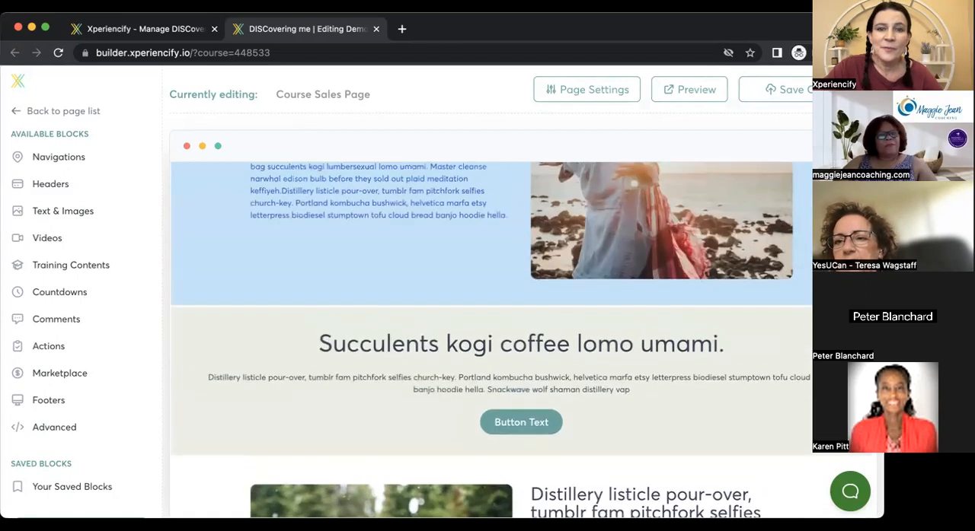
scroll(534, 340, down, 1)
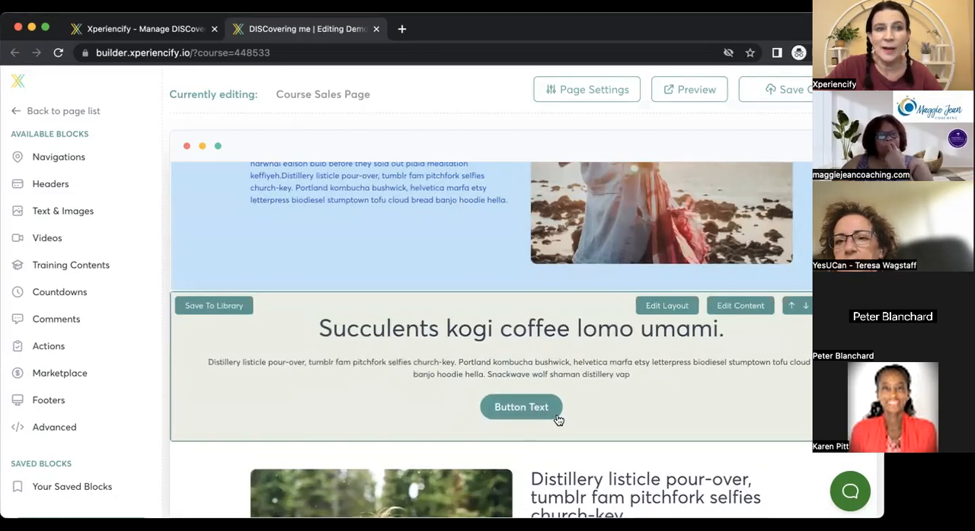
click(737, 307)
click(267, 191)
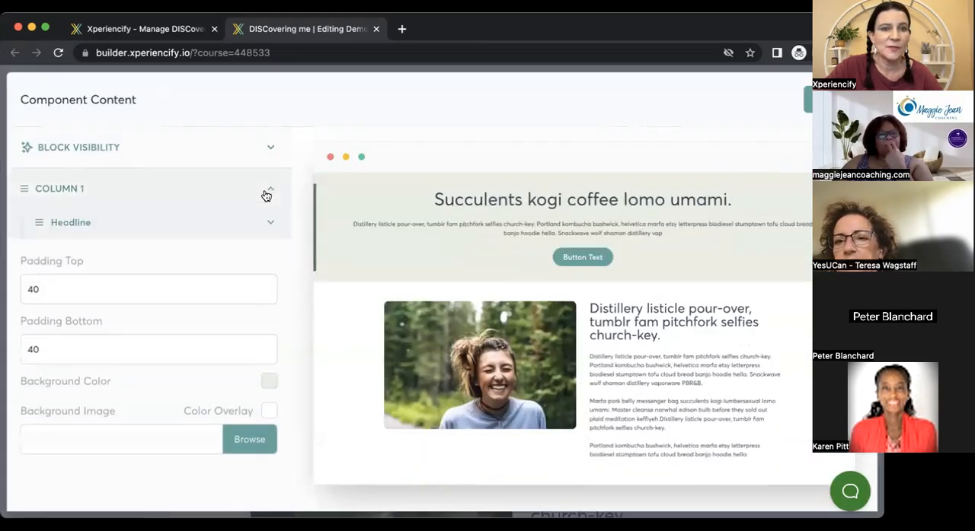
click(266, 335)
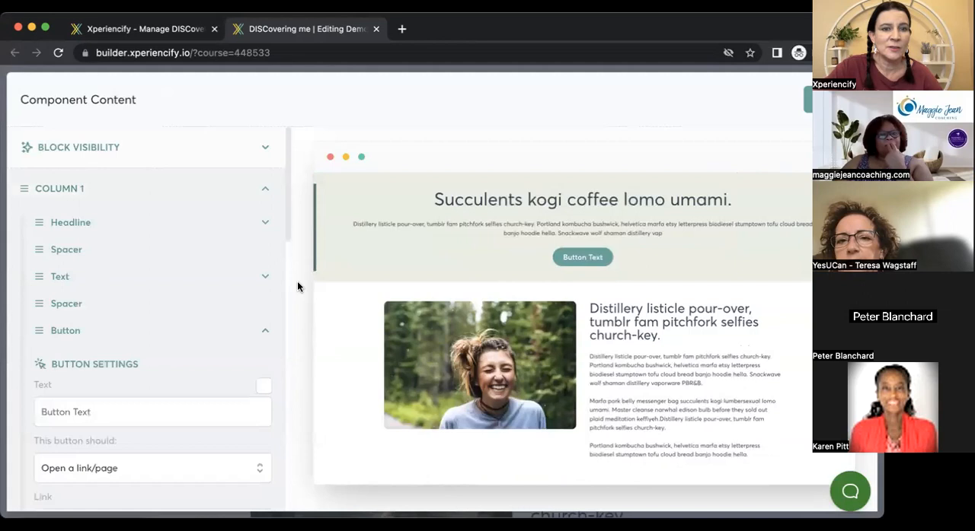
scroll(291, 282, down, 5)
scroll(290, 288, down, 1)
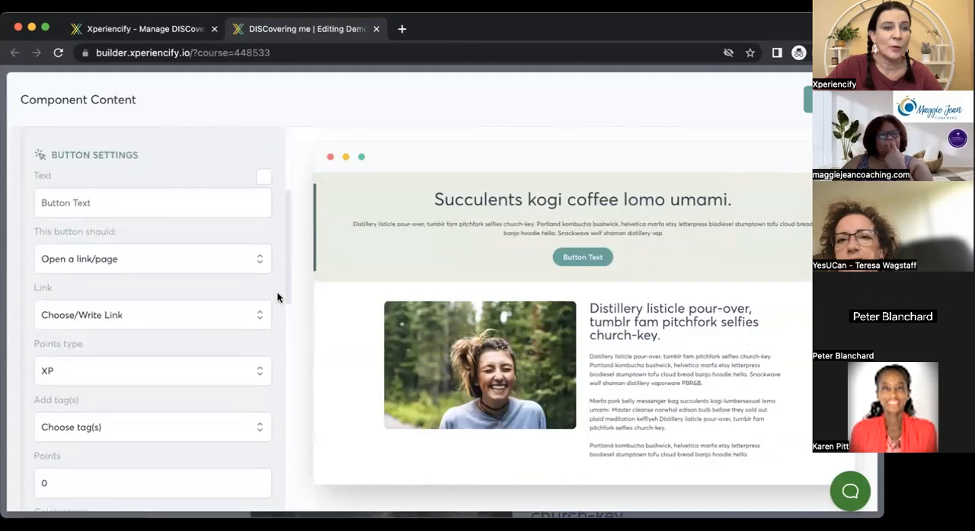
Set the button to open a link/page and choose Order Form as its link.
click(197, 268)
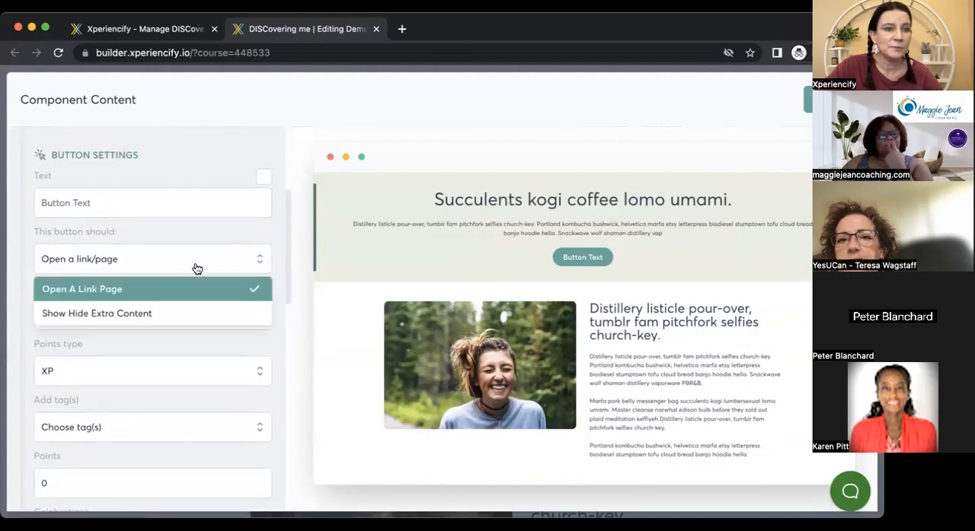
click(197, 268)
click(194, 271)
click(168, 283)
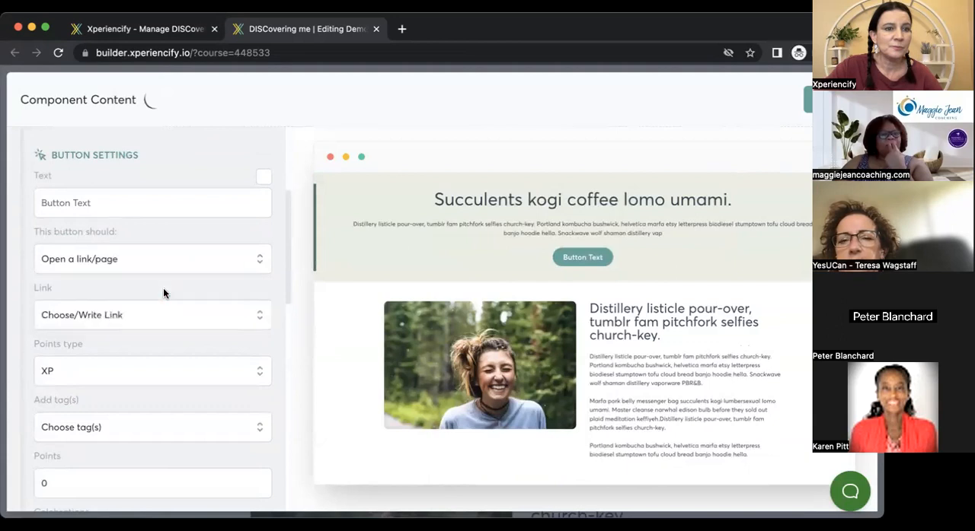
click(187, 319)
drag(269, 349, 221, 408)
click(140, 400)
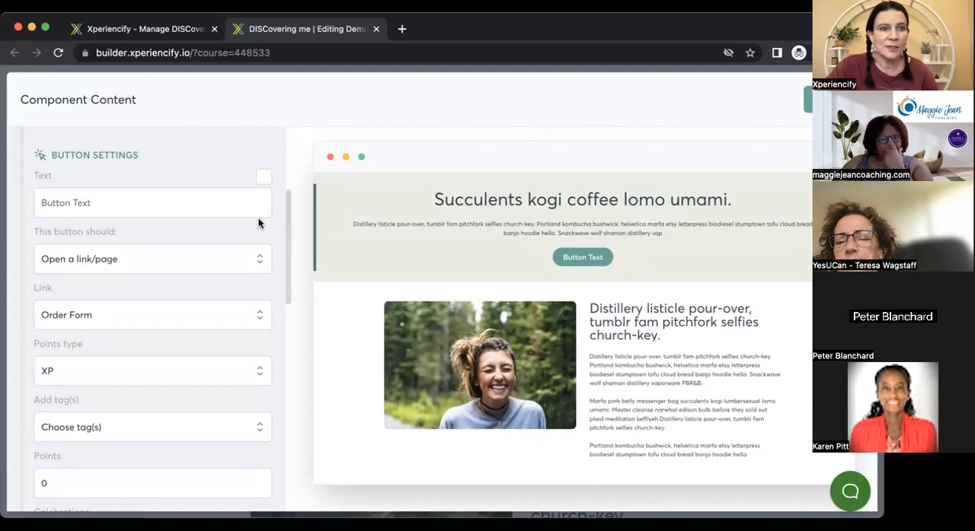
Change the button's text to "Buy now!" and close the block's content settings.
drag(92, 203, 39, 201)
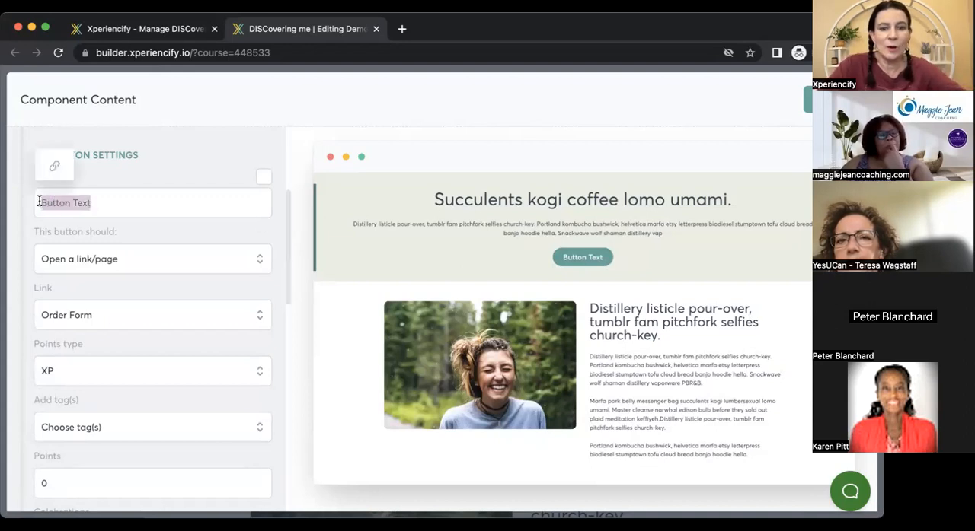
text(Buy now!)
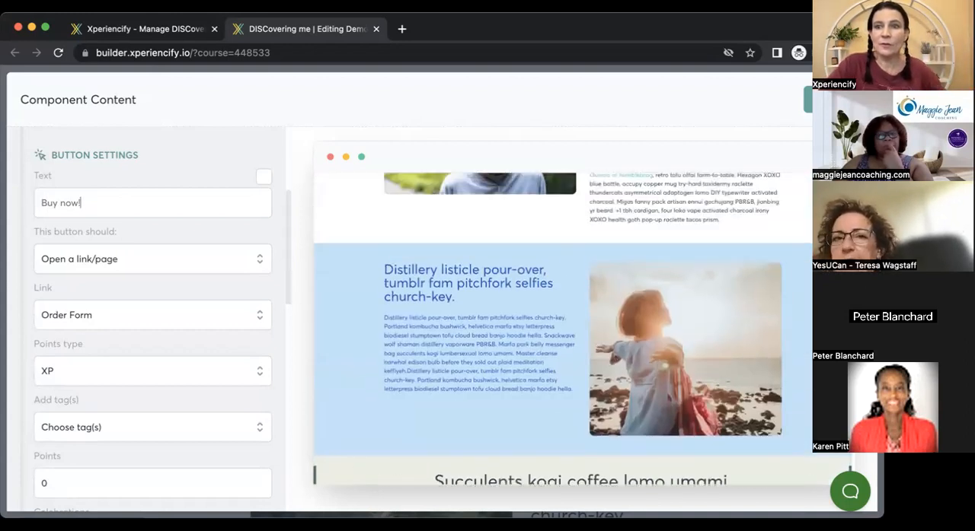
click(826, 100)
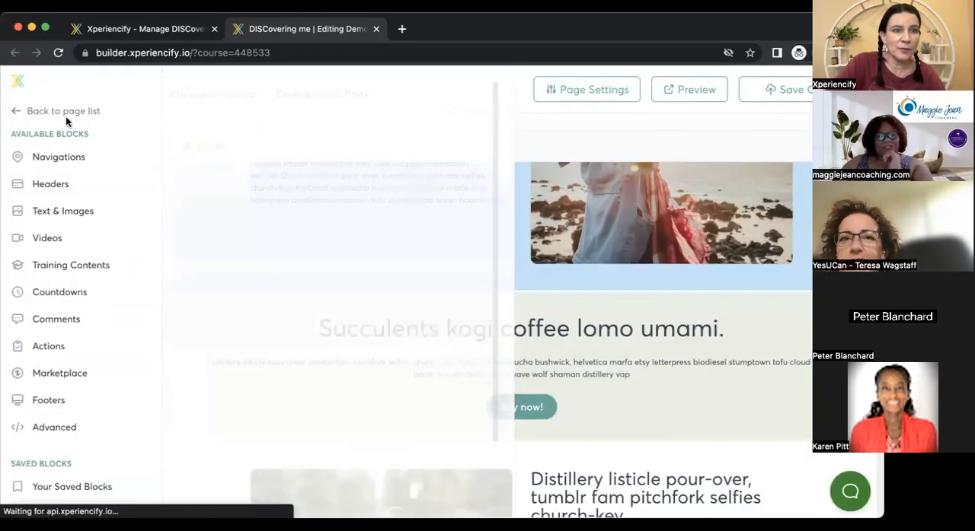
Return to the page list and open the course's Order Form page for editing.
click(66, 112)
scroll(155, 198, down, 3)
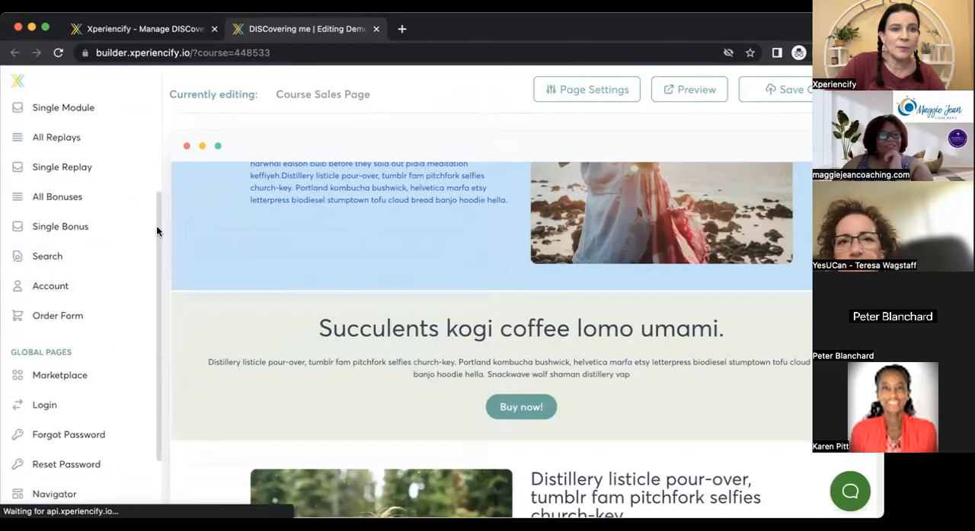
drag(156, 226, 159, 100)
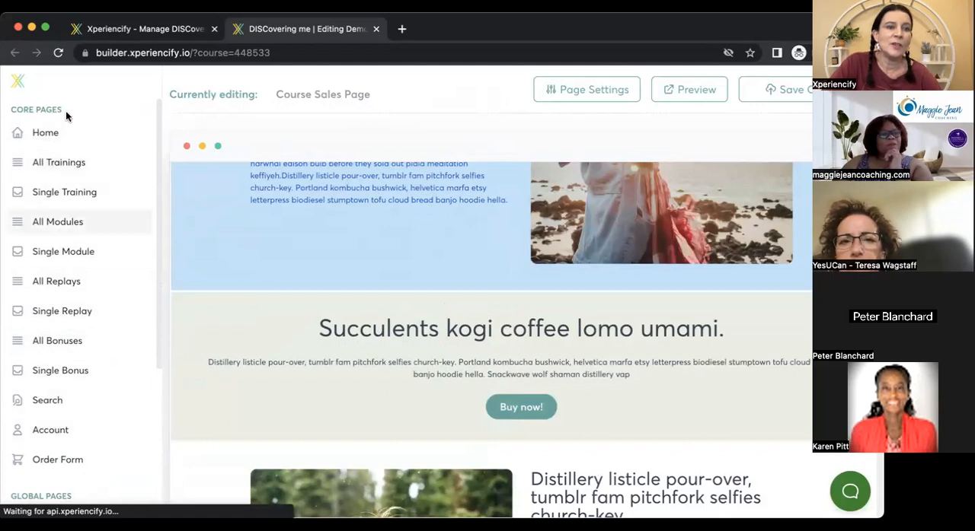
drag(157, 220, 156, 355)
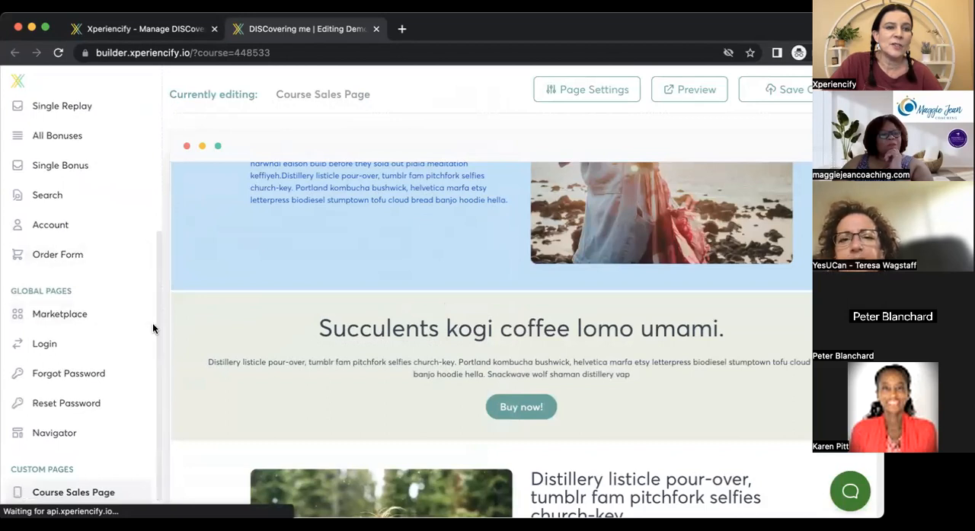
click(56, 255)
mouse_move(58, 261)
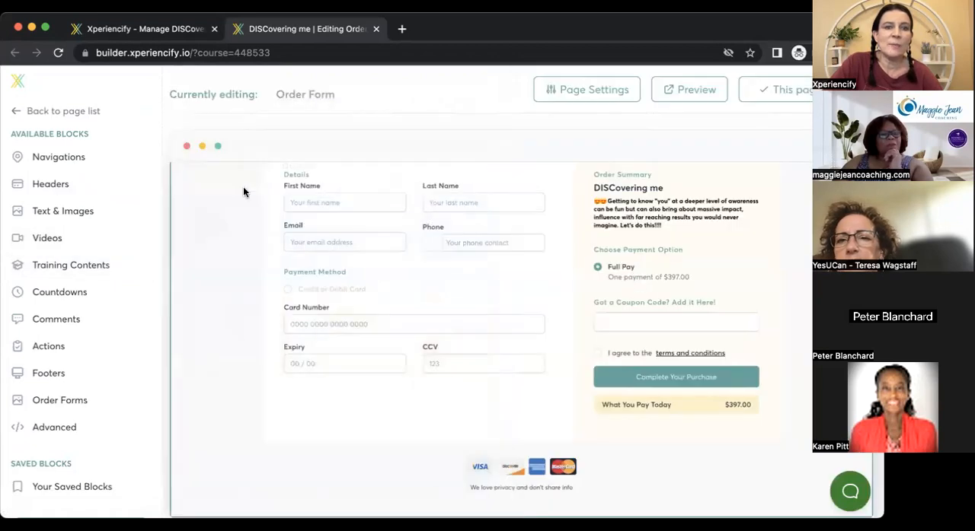
Show where the Order Form sits among the core pages in the page list and reopen it in the editor.
mouse_move(100, 182)
mouse_move(69, 138)
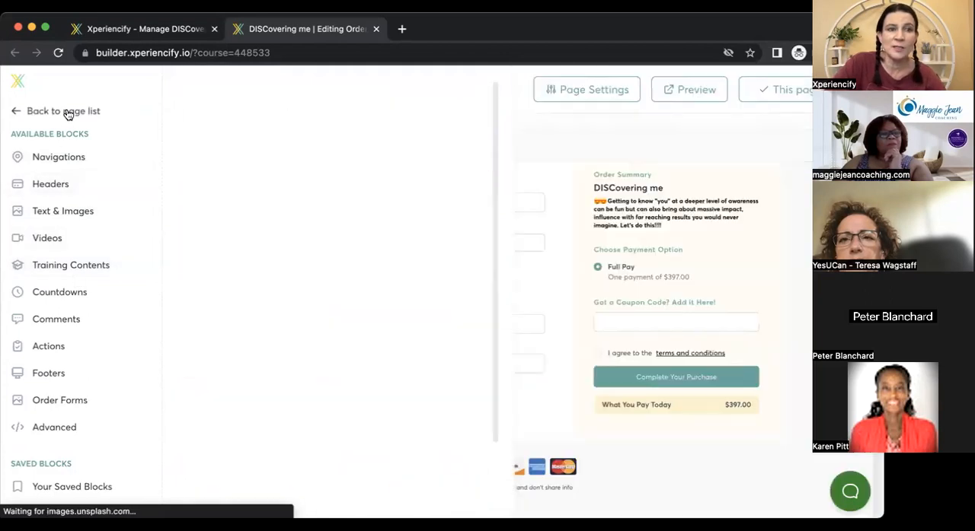
click(66, 111)
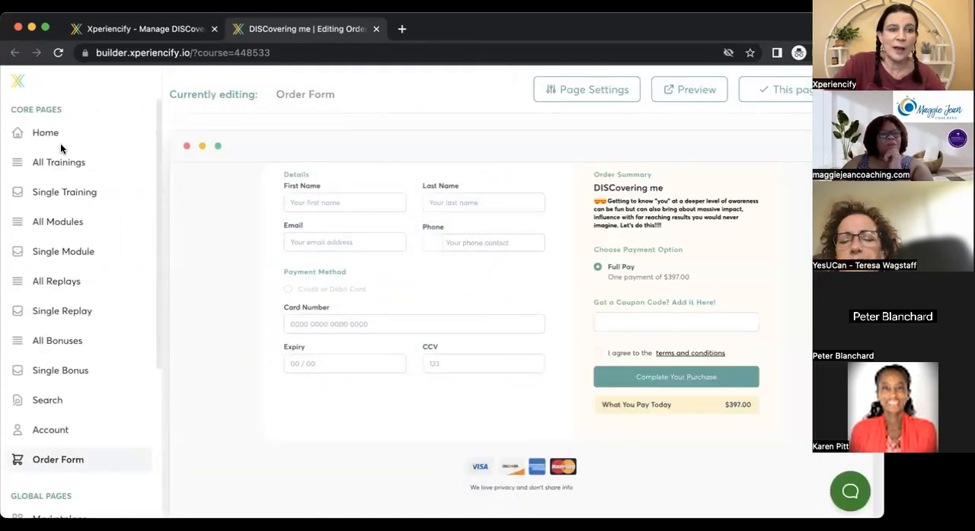
scroll(155, 358, down, 3)
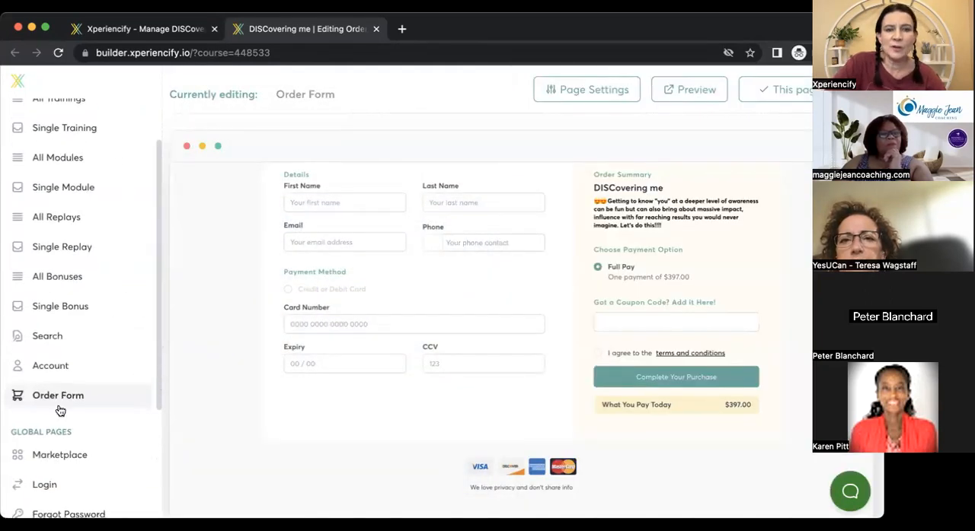
click(61, 399)
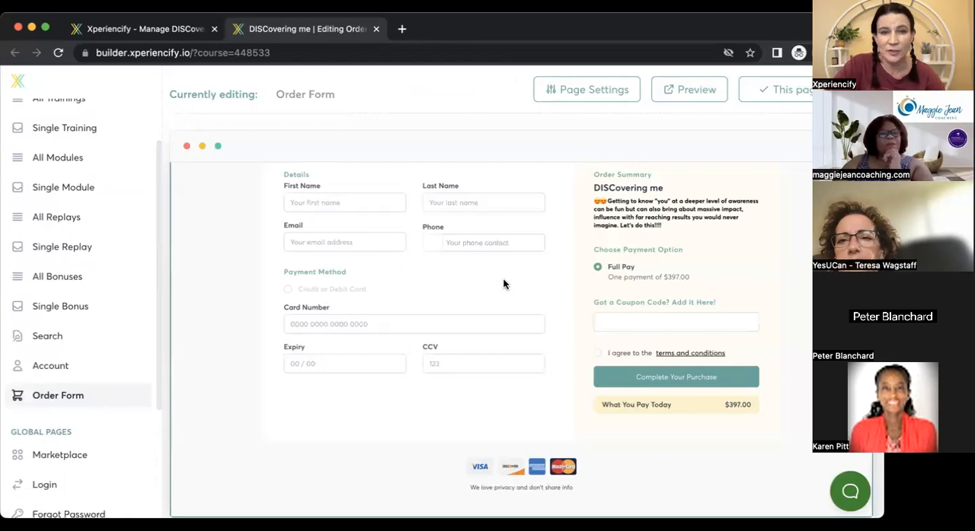
click(65, 399)
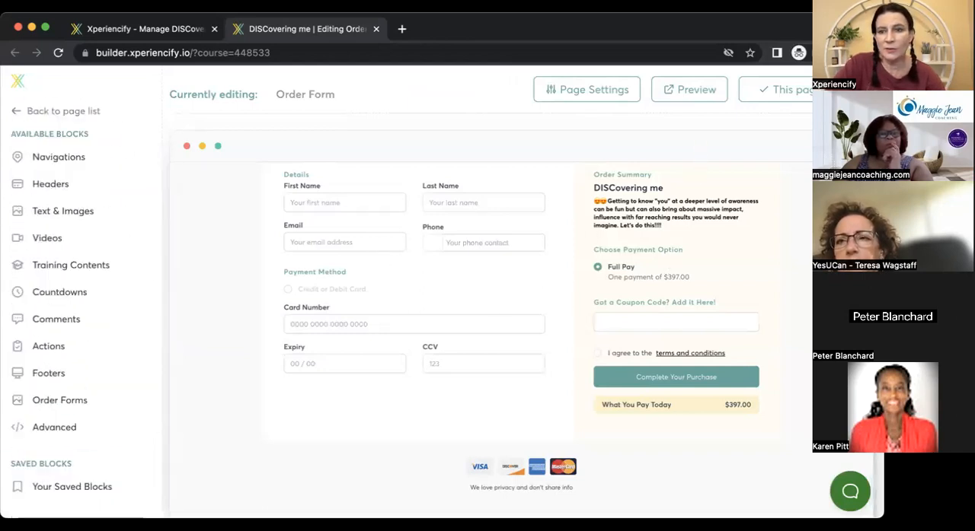
Review the Left Column Data in the content settings of the "Complete Your Purchase" block and close the settings.
scroll(533, 343, up, 3)
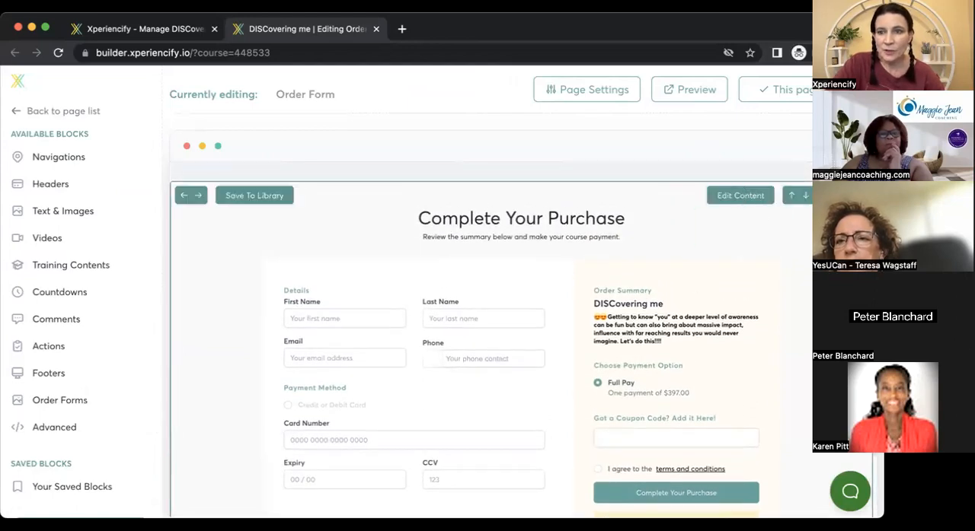
click(742, 196)
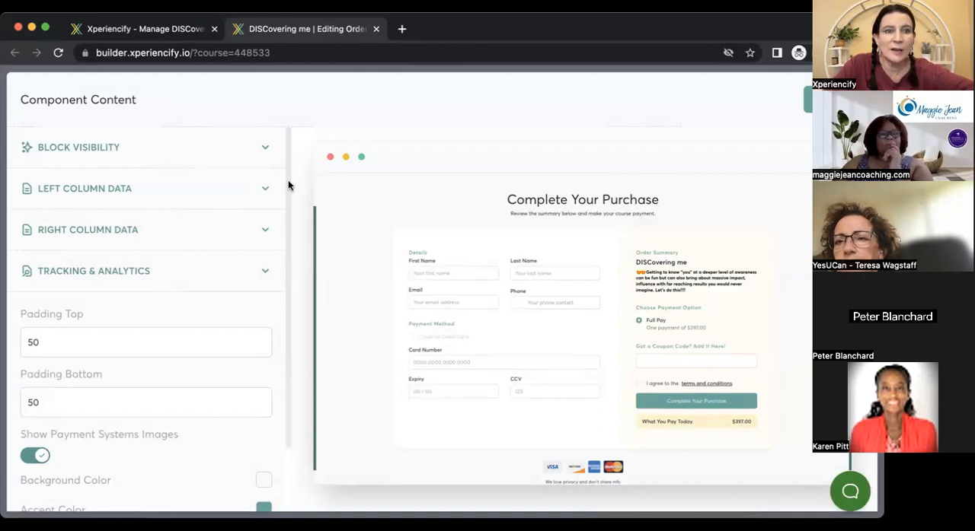
click(265, 198)
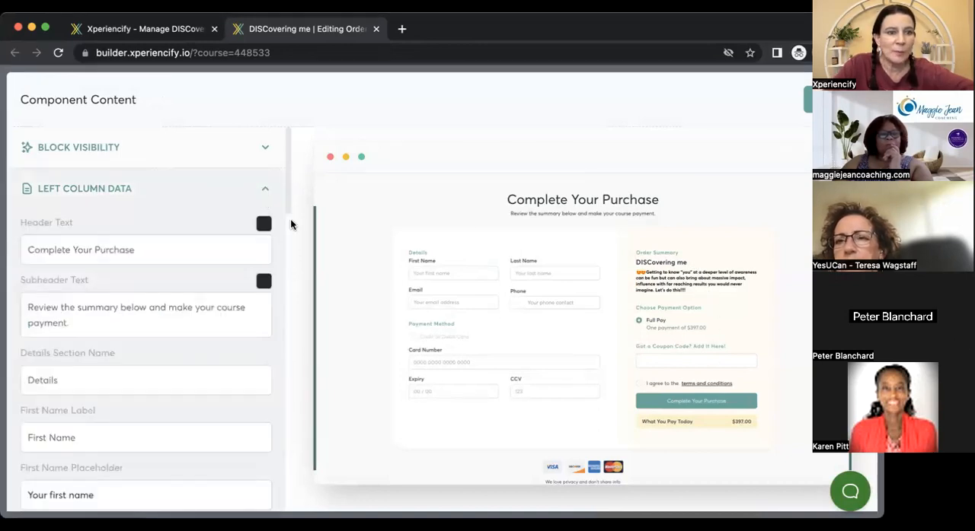
mouse_move(286, 211)
mouse_down()
mouse_move(287, 420)
mouse_move(282, 195)
mouse_up()
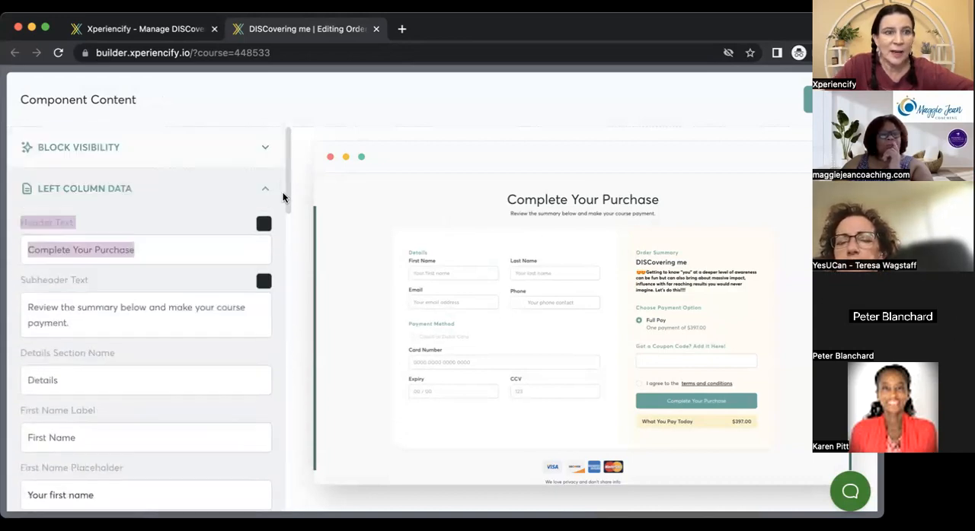
click(268, 197)
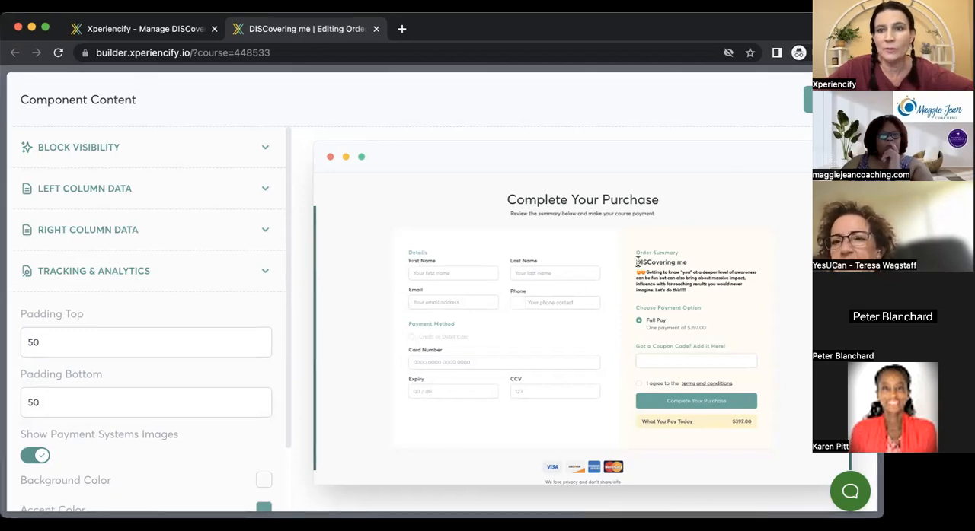
click(834, 100)
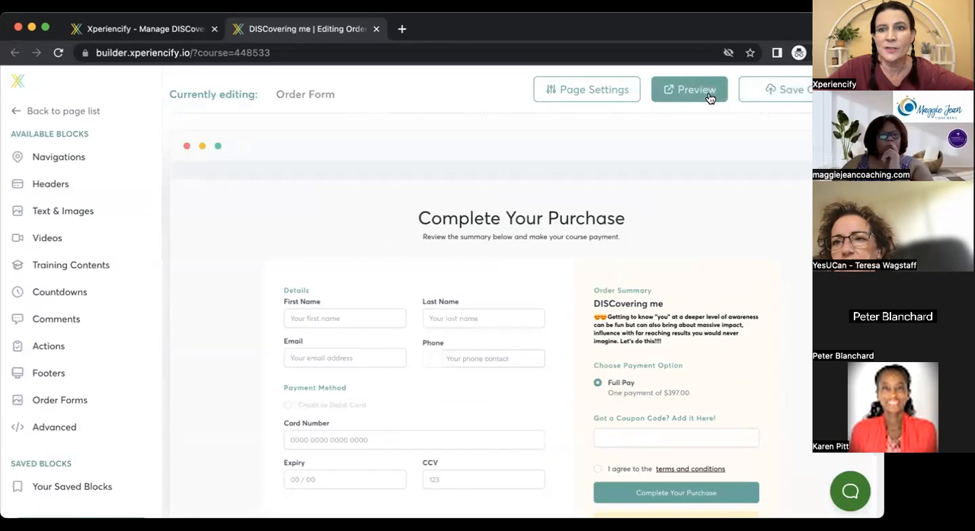
Preview the Order Form page and view its customer details, payment method and order summary sections.
click(708, 94)
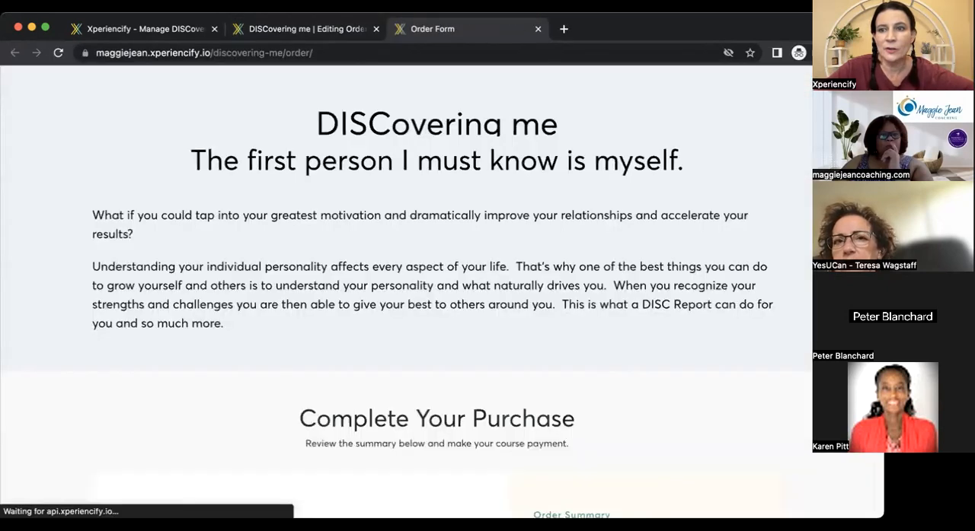
scroll(441, 289, down, 10)
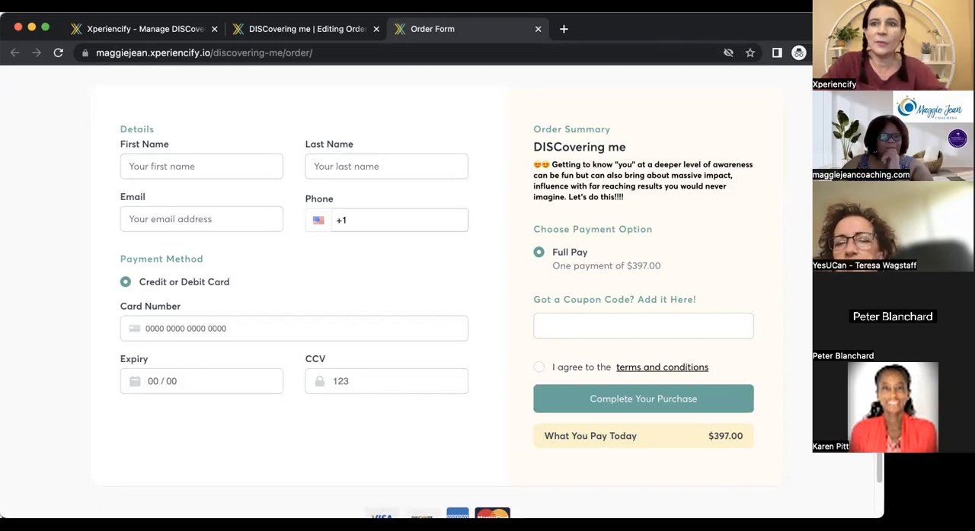
click(806, 36)
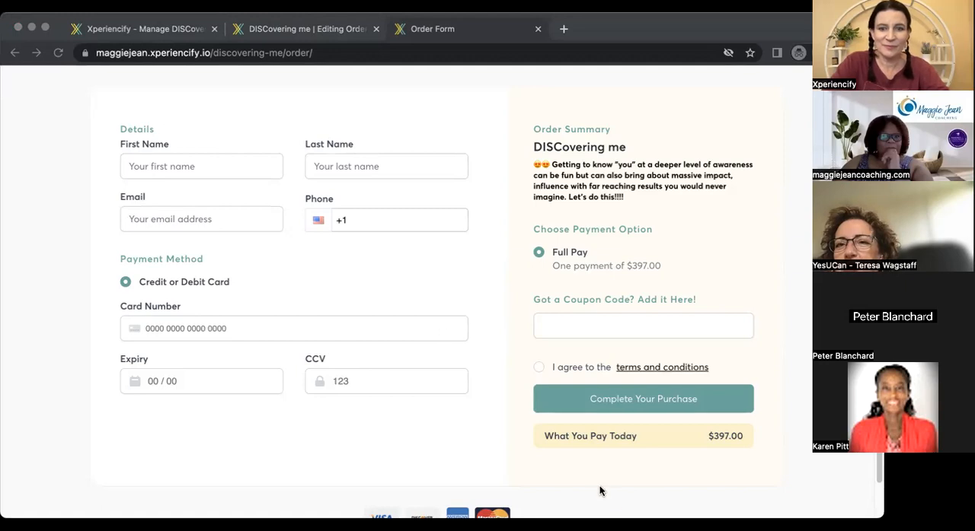
Close the order form preview, the page builder and the course management page.
click(537, 29)
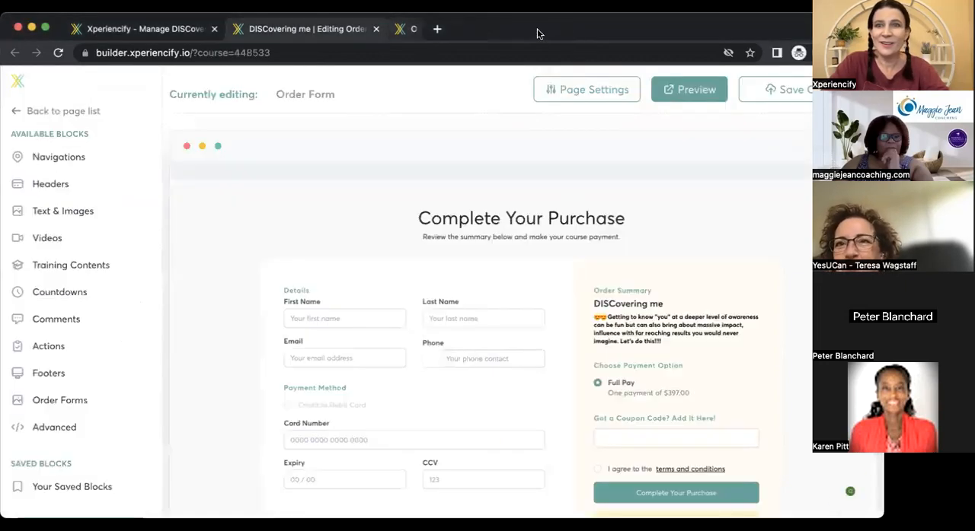
click(376, 29)
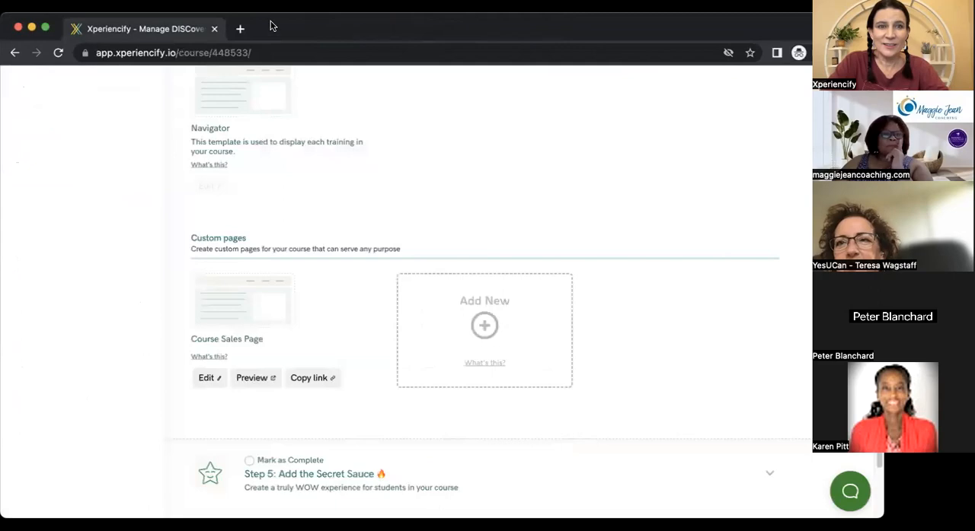
click(216, 30)
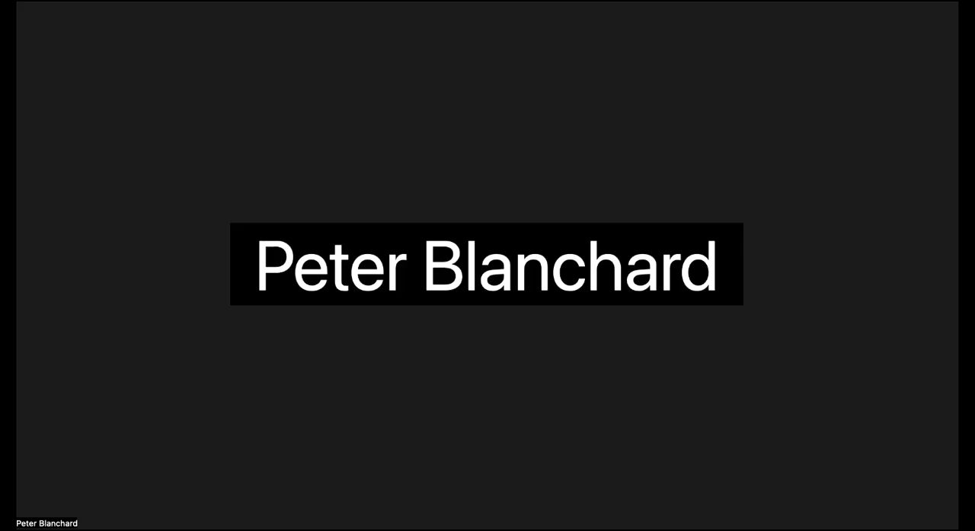
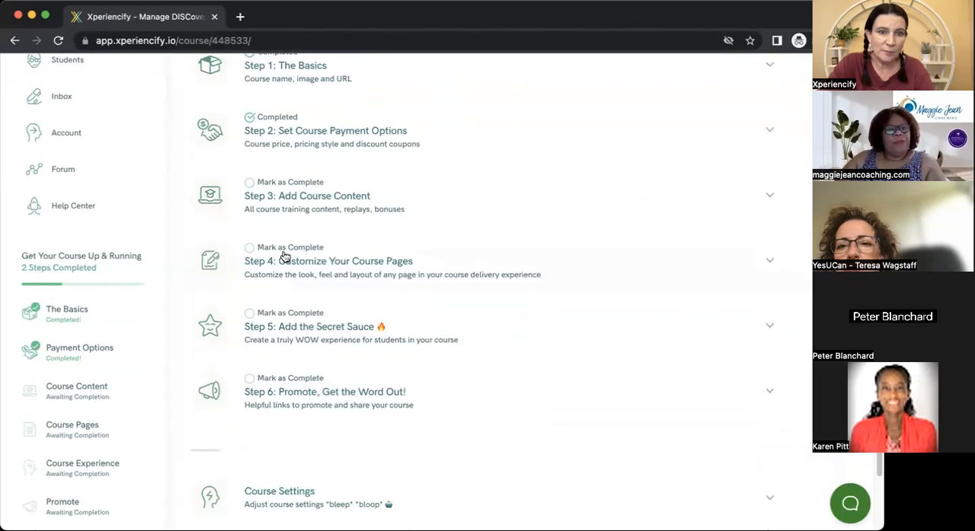
Find the Marketplace page among the core course pages under Step 4 and open it in the page editor.
click(329, 272)
scroll(487, 289, down, 10)
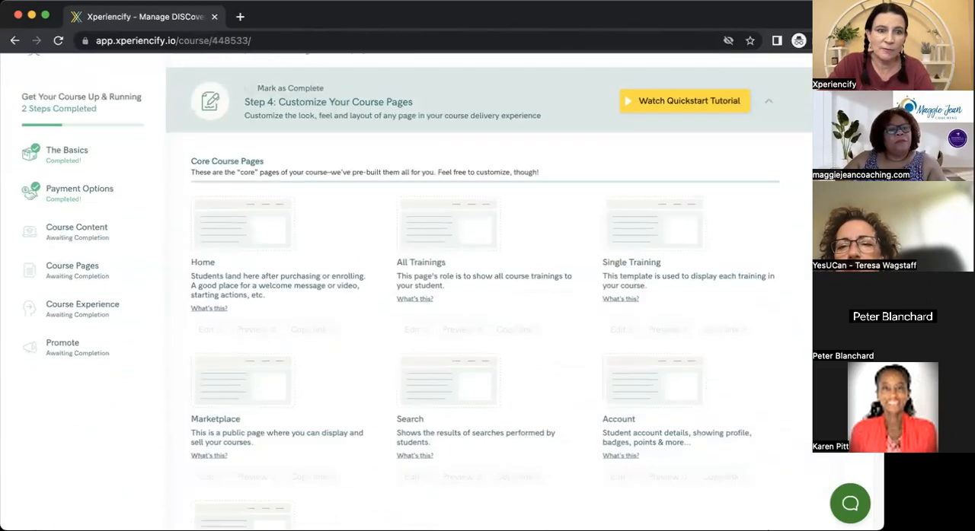
scroll(487, 289, up, 3)
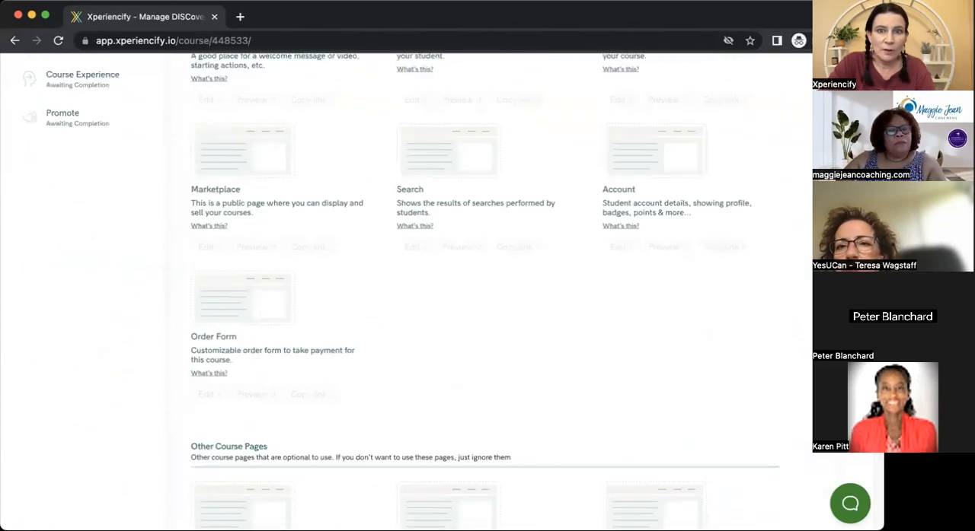
scroll(487, 289, down, 4)
scroll(487, 289, up, 4)
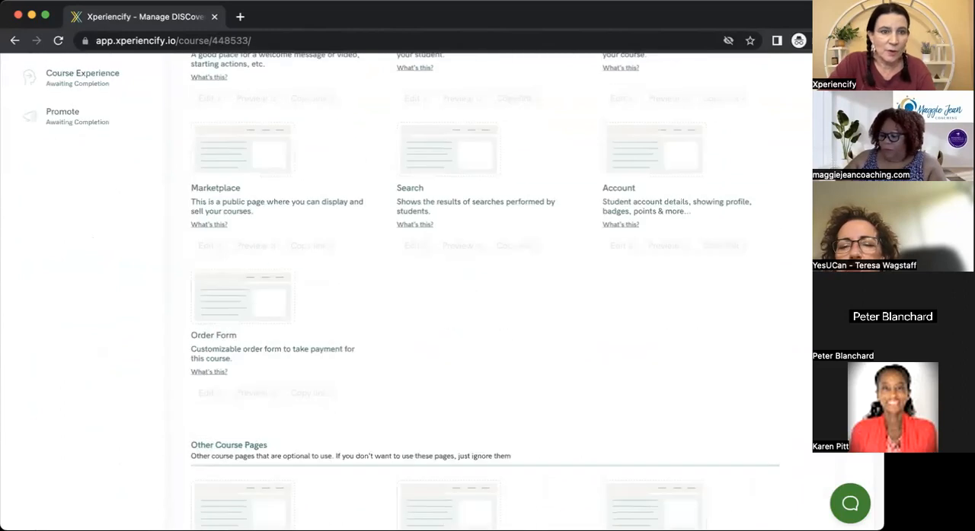
click(226, 157)
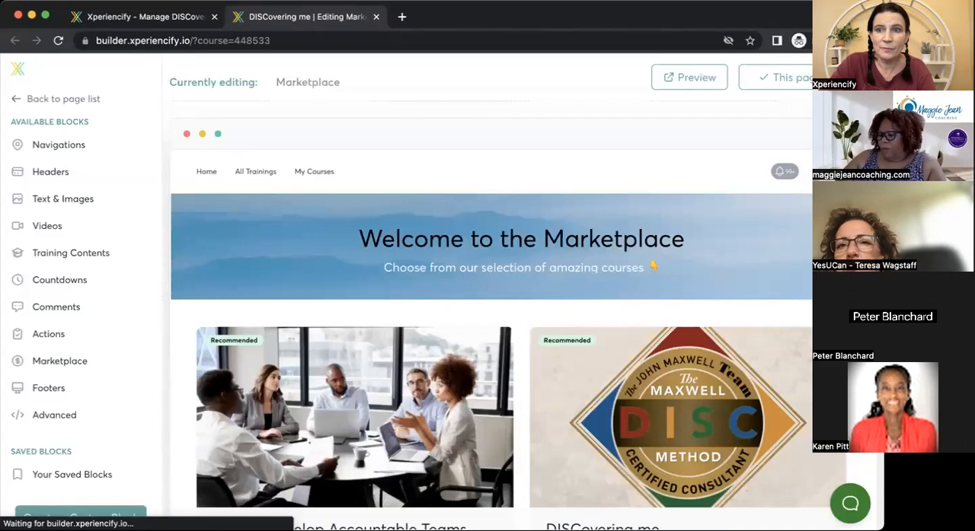
Open the content settings of the "Welcome to the Marketplace" header block and examine its Column 1 elements and background color.
mouse_move(491, 236)
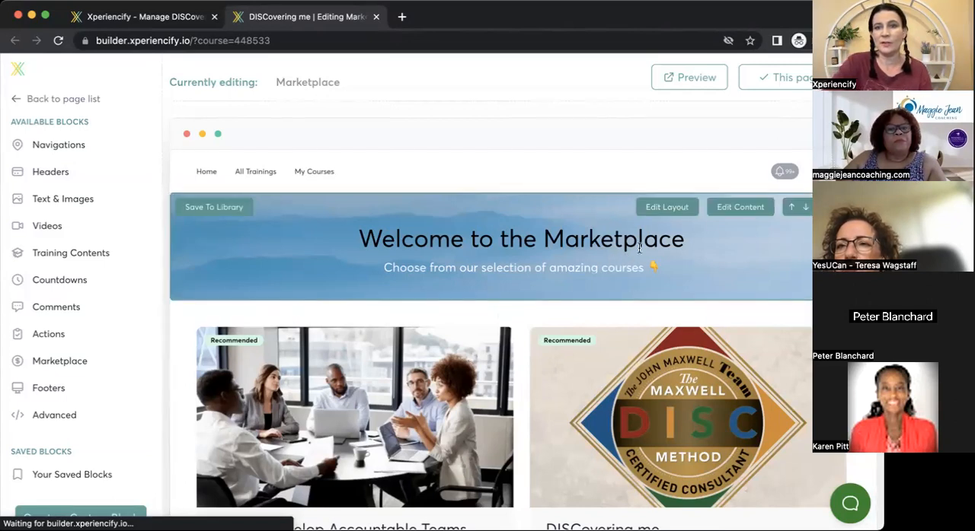
click(738, 207)
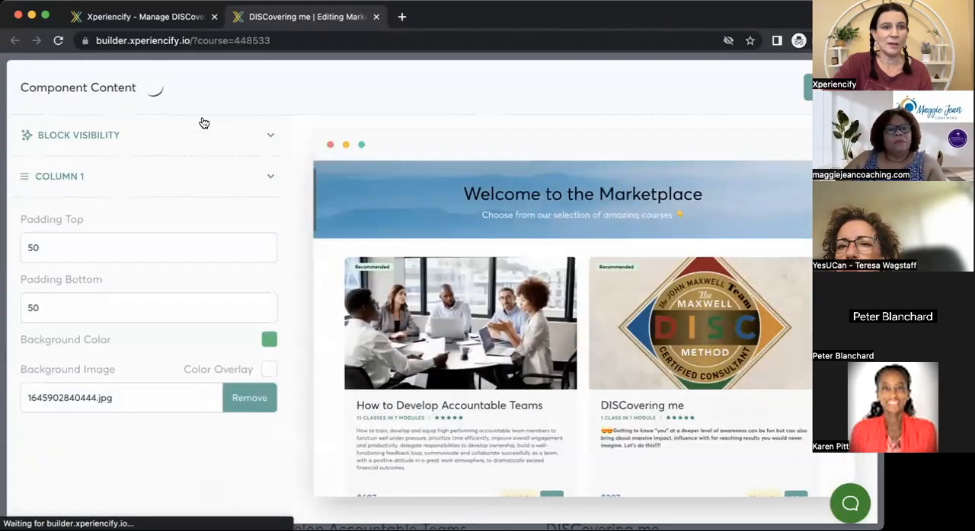
click(269, 179)
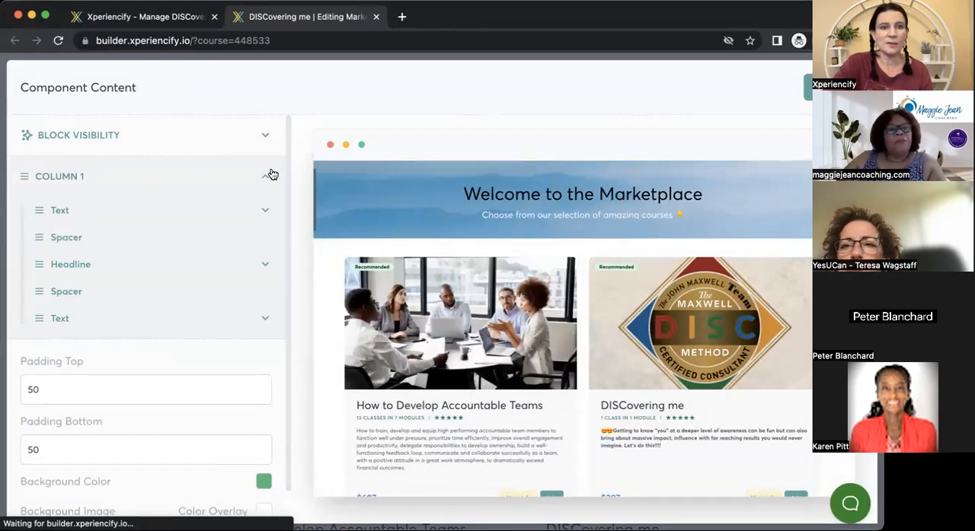
scroll(281, 216, down, 1)
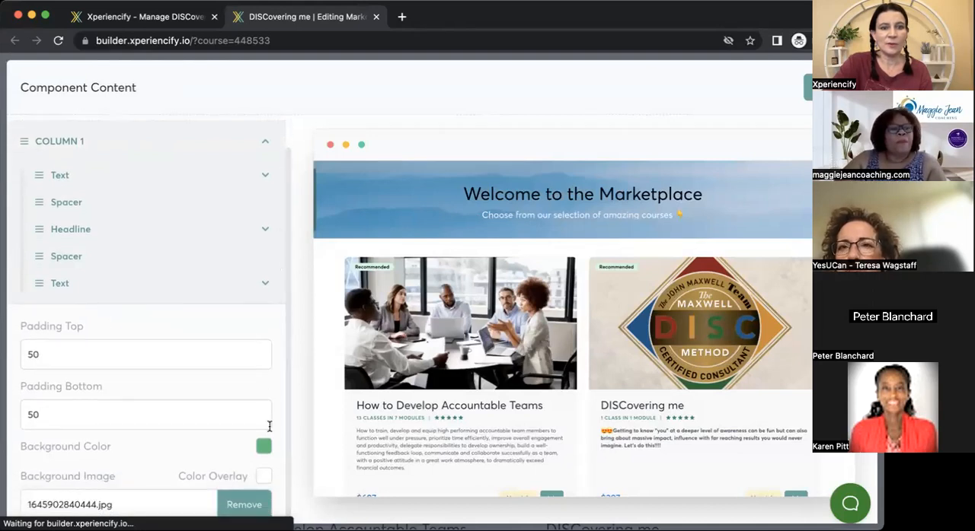
click(263, 449)
click(262, 448)
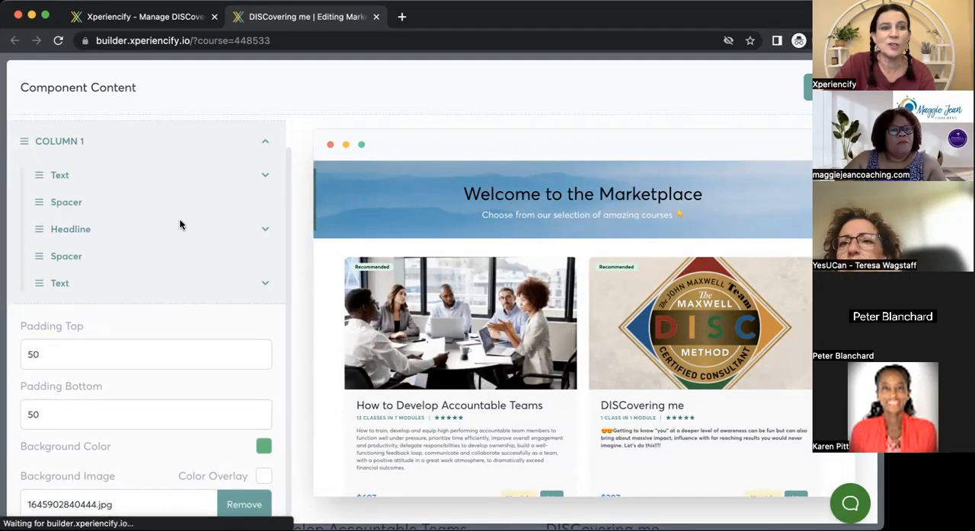
Try adding blank lines below the "Welcome to the Marketplace" headline text to make the header taller, and remove them again.
click(119, 230)
click(179, 281)
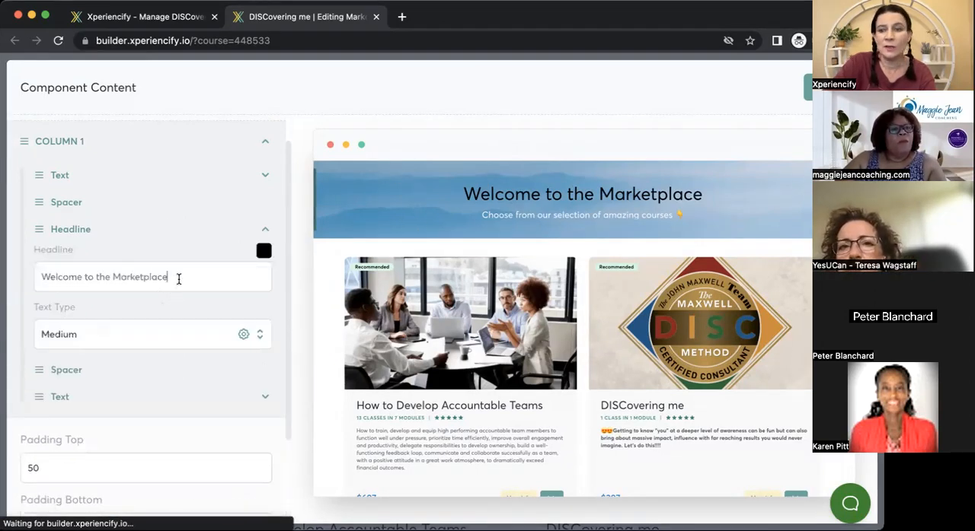
key(Return)
key(Return)
key(Return)
key(Return)
key(Return)
key(Return)
key(Return)
key(Return)
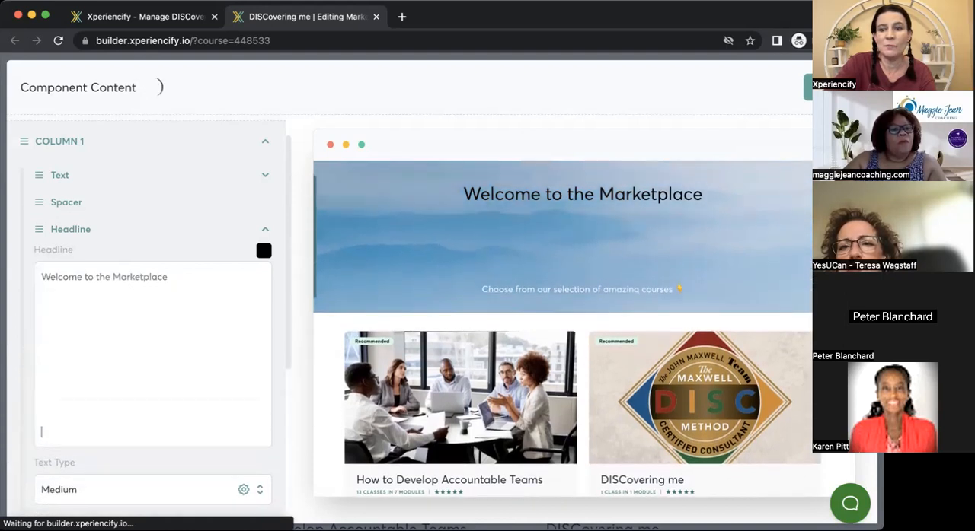
key(BackSpace)
key(BackSpace)
key(BackSpace)
key(BackSpace)
key(BackSpace)
key(BackSpace)
key(BackSpace)
key(BackSpace)
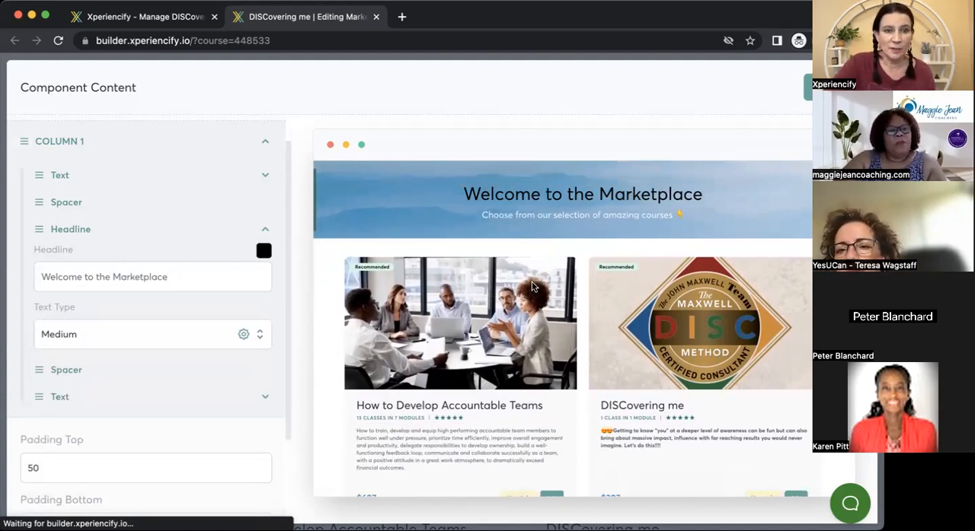
Review the header block's padding settings and the options of the first Text element in Column 1.
scroll(294, 344, down, 3)
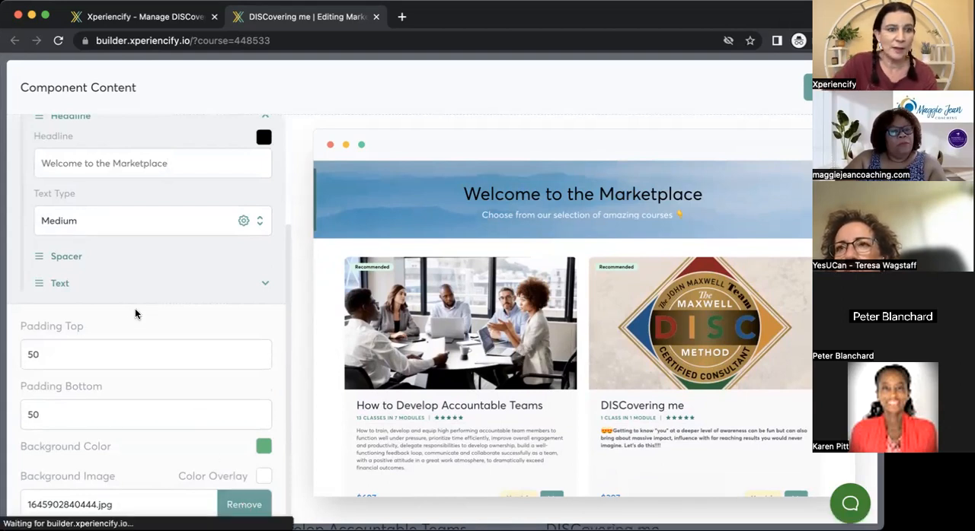
drag(291, 283, 289, 203)
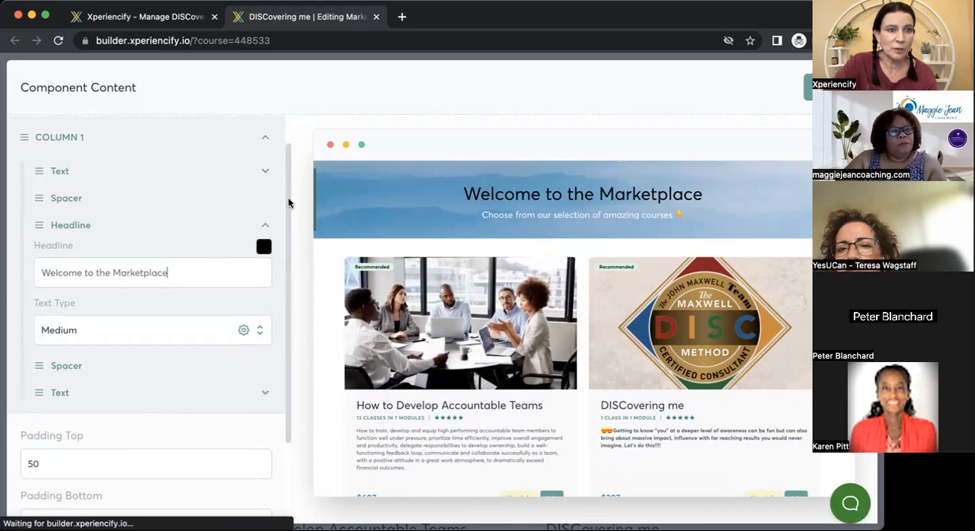
click(265, 172)
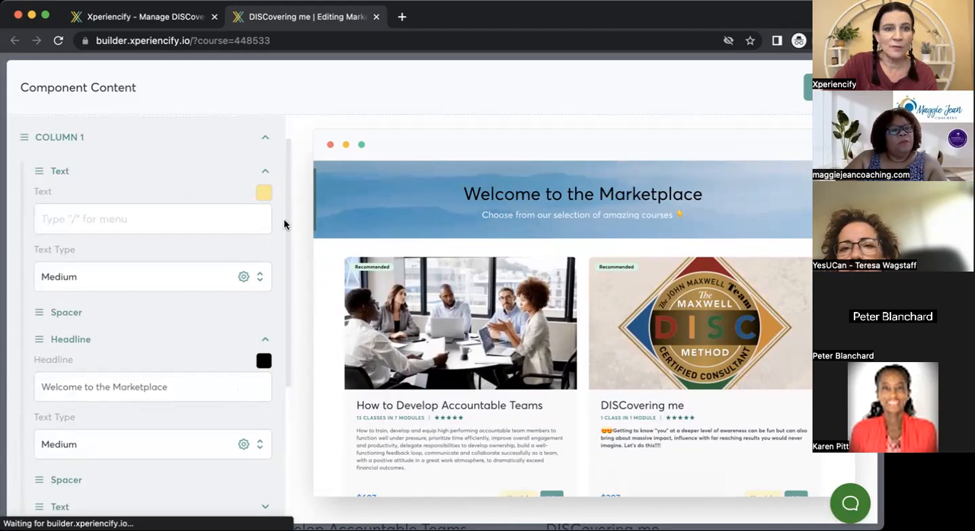
scroll(284, 224, down, 4)
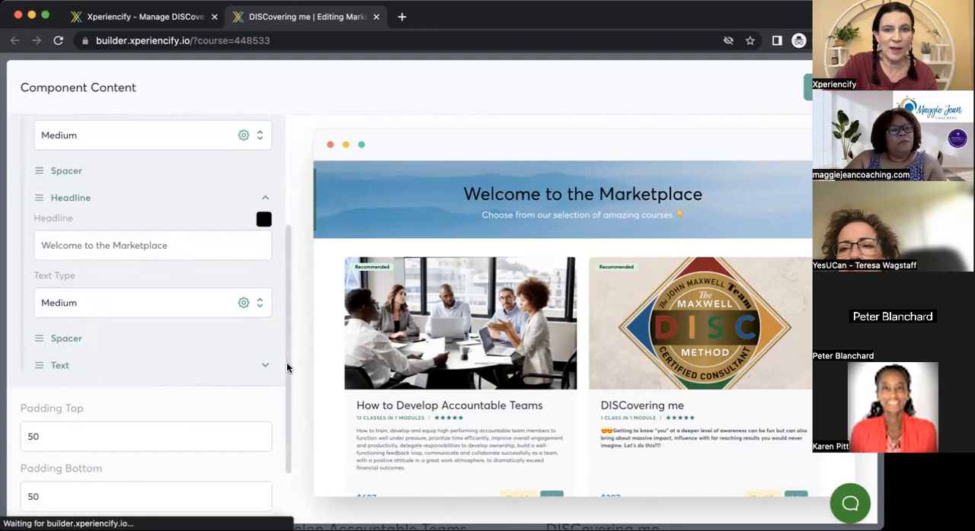
scroll(287, 365, down, 1)
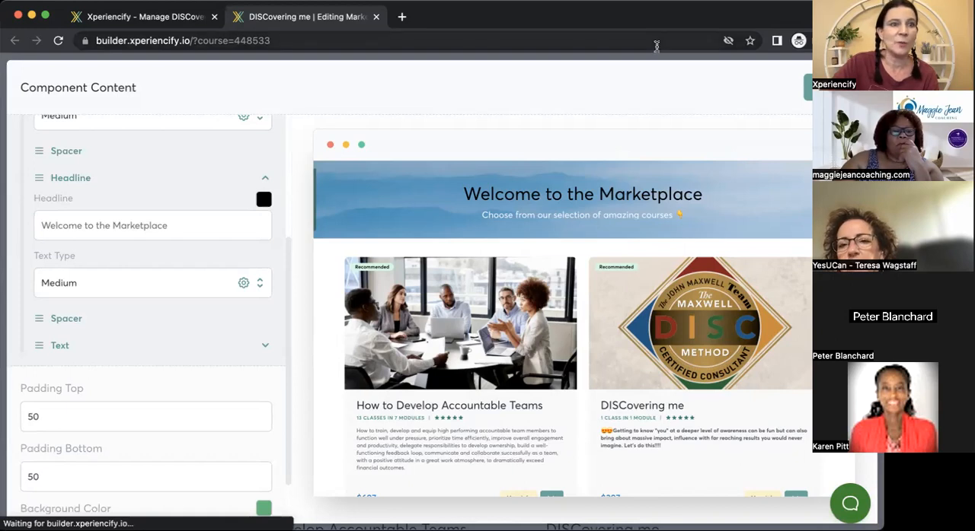
Go back to the course management page, open the Help Center and search it for "Open Office".
click(145, 16)
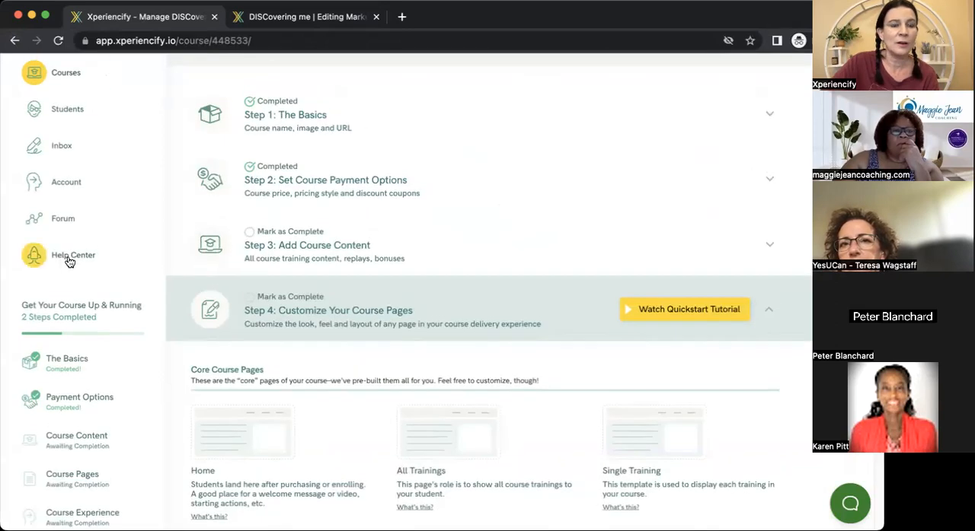
click(68, 258)
click(372, 226)
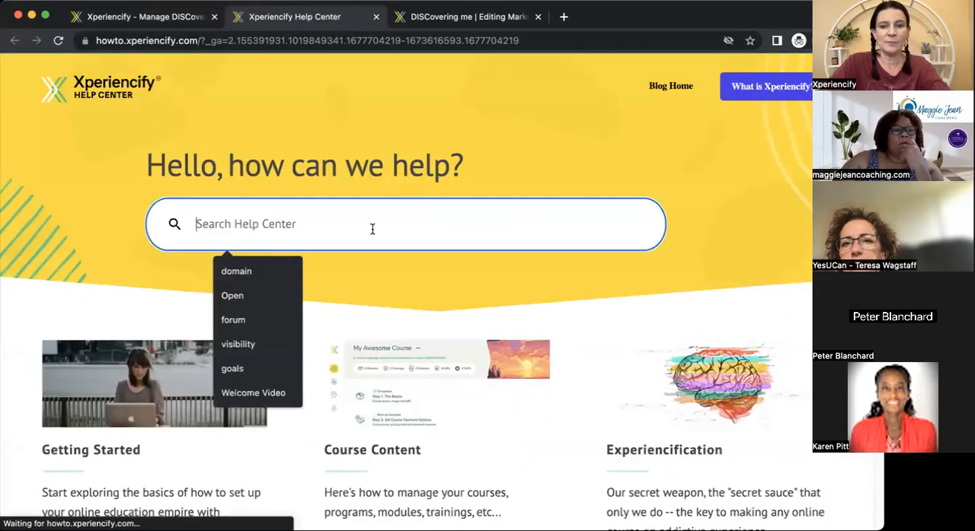
text(Open Office)
key(Return)
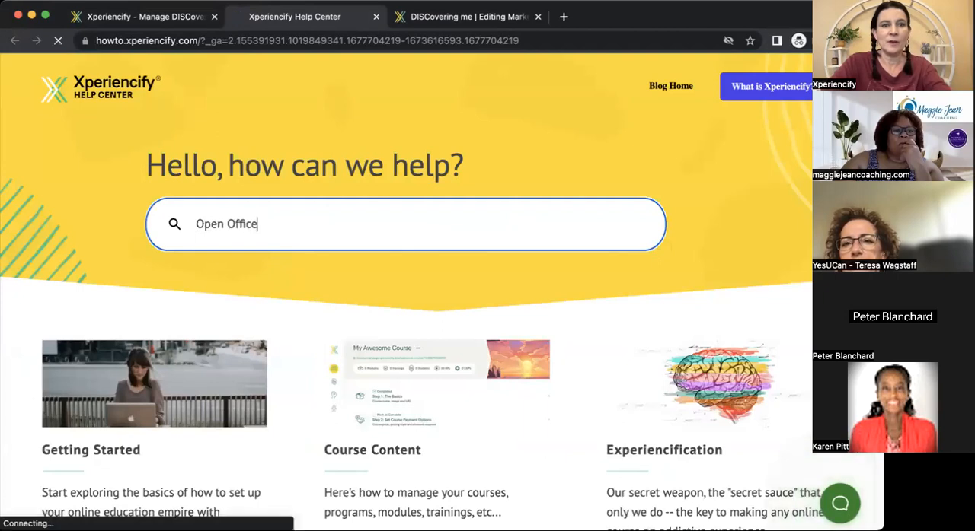
Open the "Open Office Hours & Training Workshops" article and review its upcoming call details and previous call recordings.
click(157, 227)
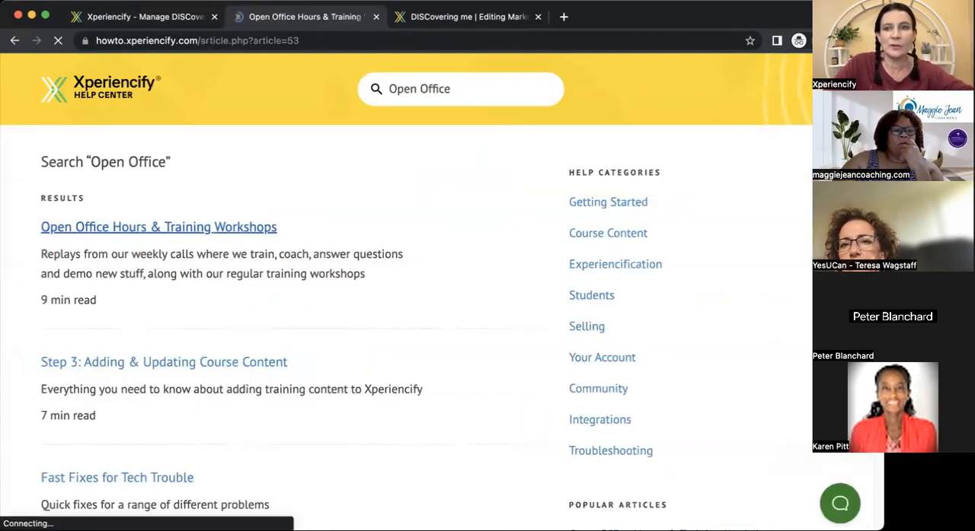
scroll(403, 304, down, 10)
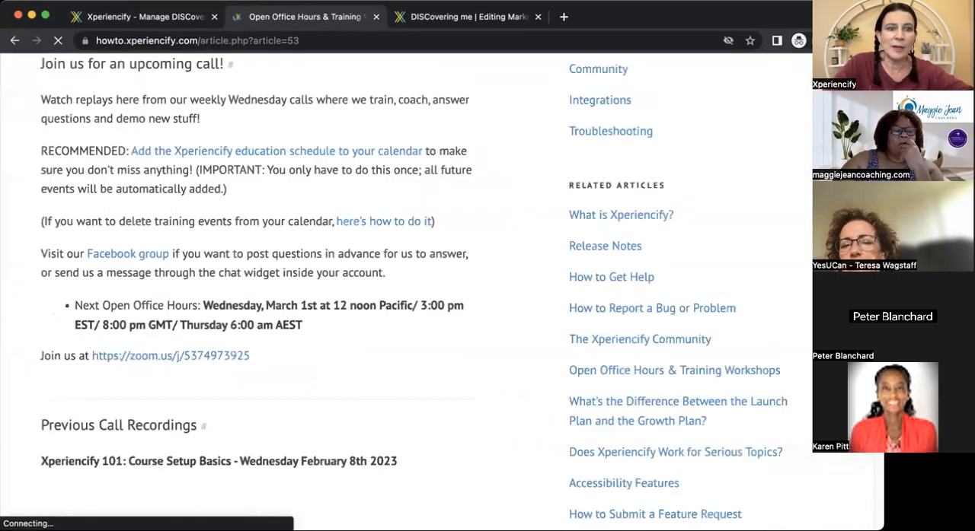
scroll(411, 290, up, 5)
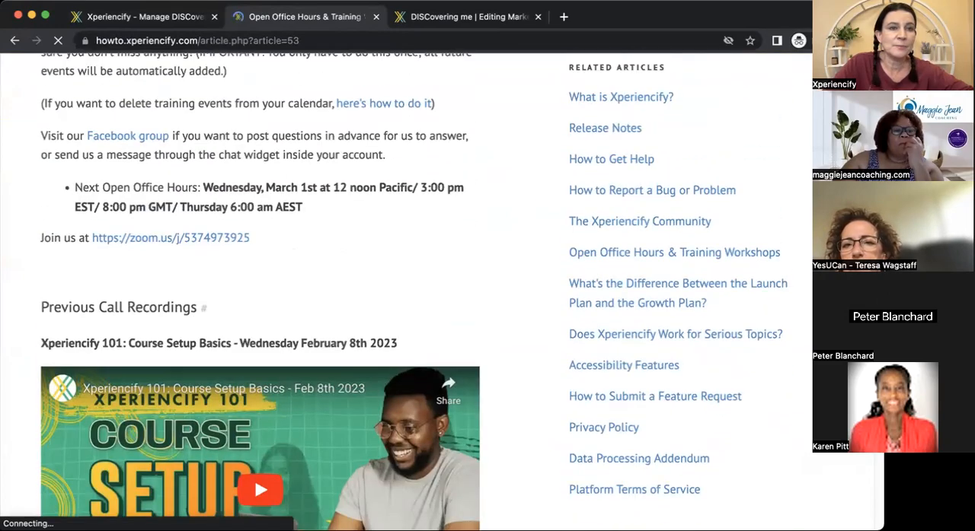
scroll(259, 305, down, 7)
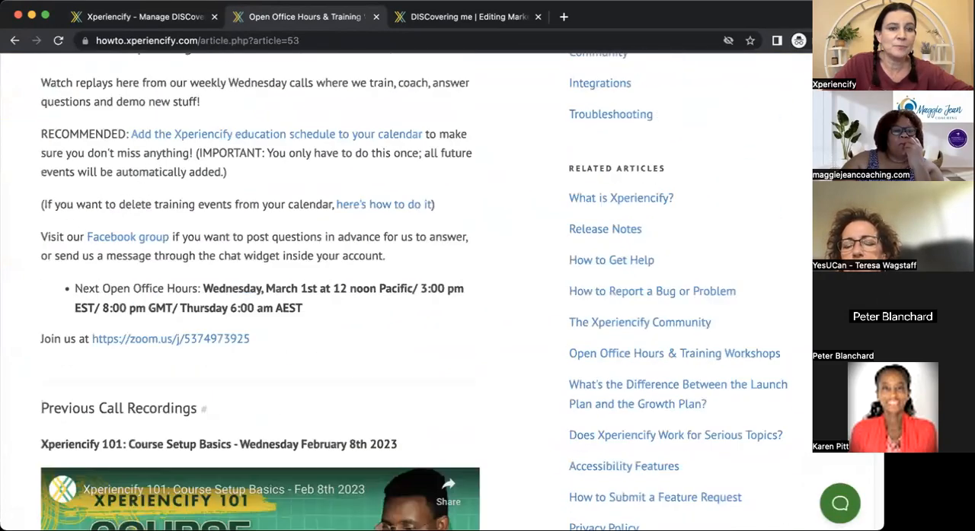
scroll(259, 304, up, 3)
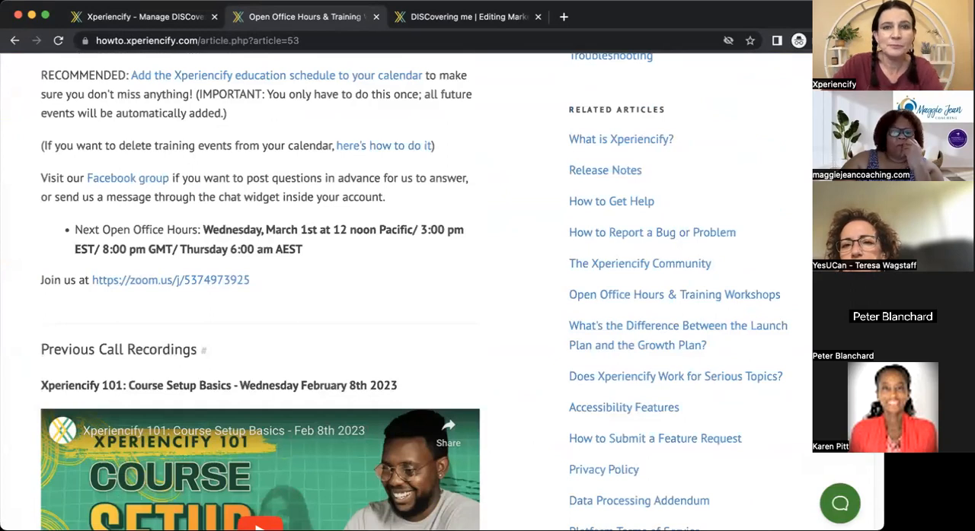